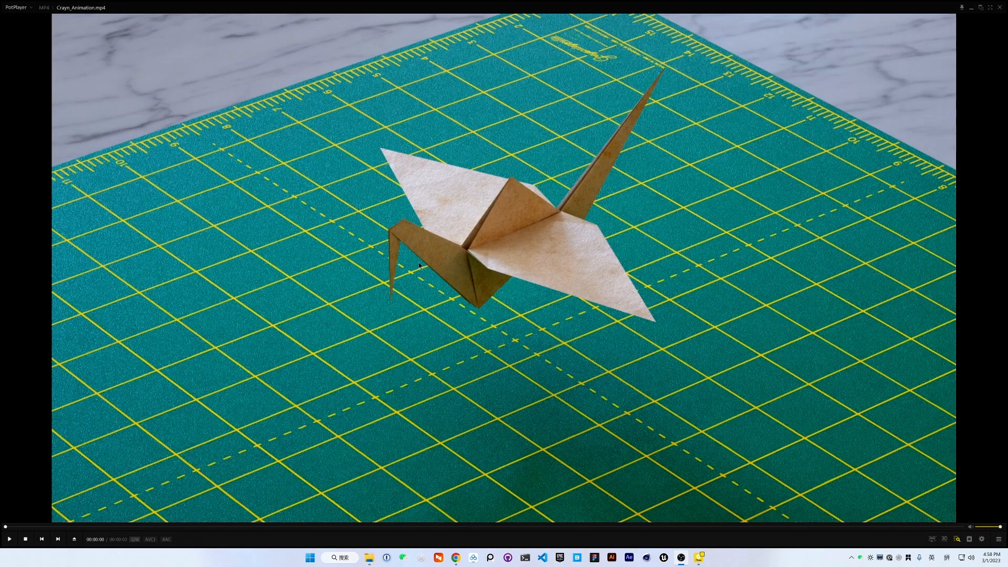
Play the Crayn_Animation.mp4 video of the paper crane
click(10, 539)
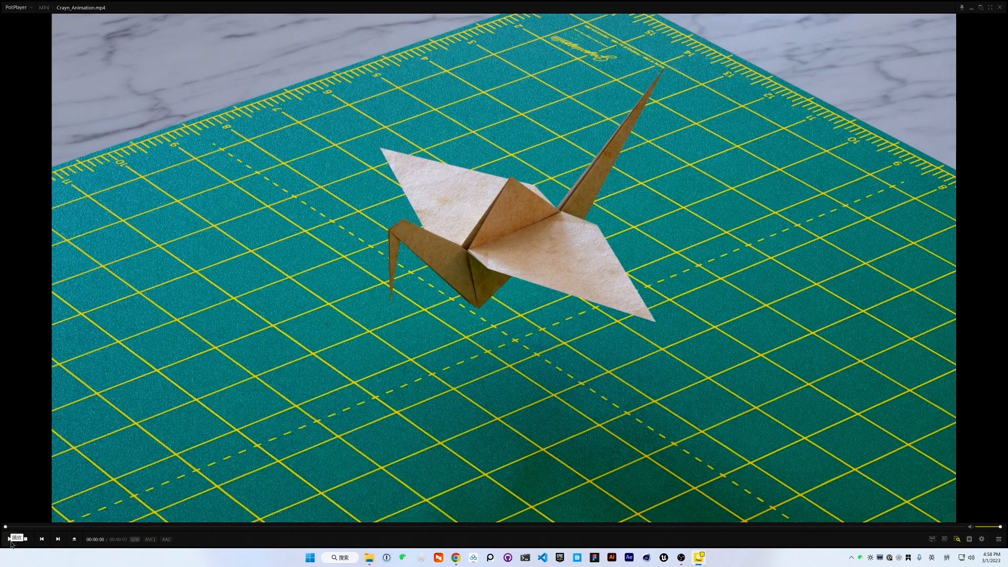
click(9, 540)
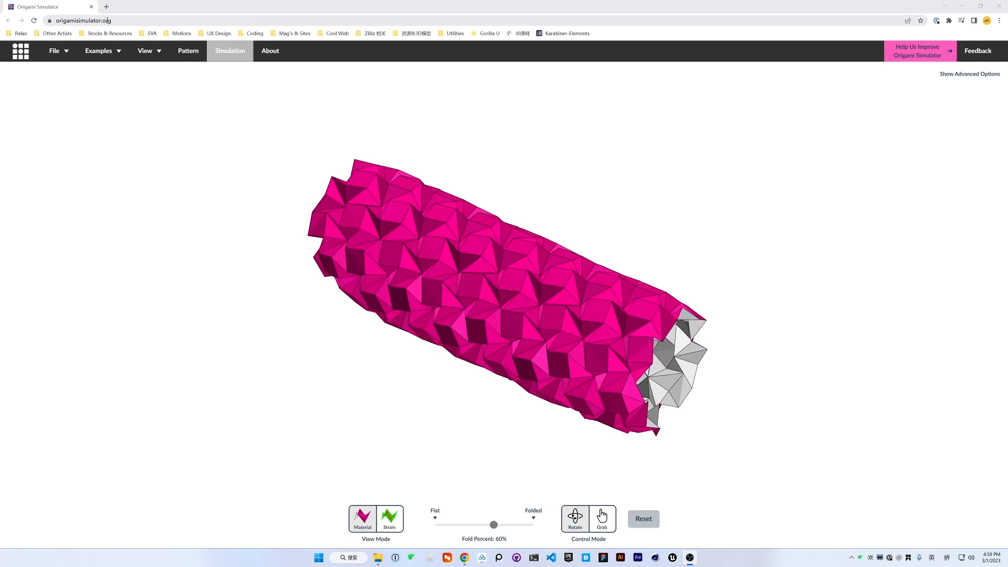
Load a zigzag tessellation from the example patterns and view it from another angle
click(62, 55)
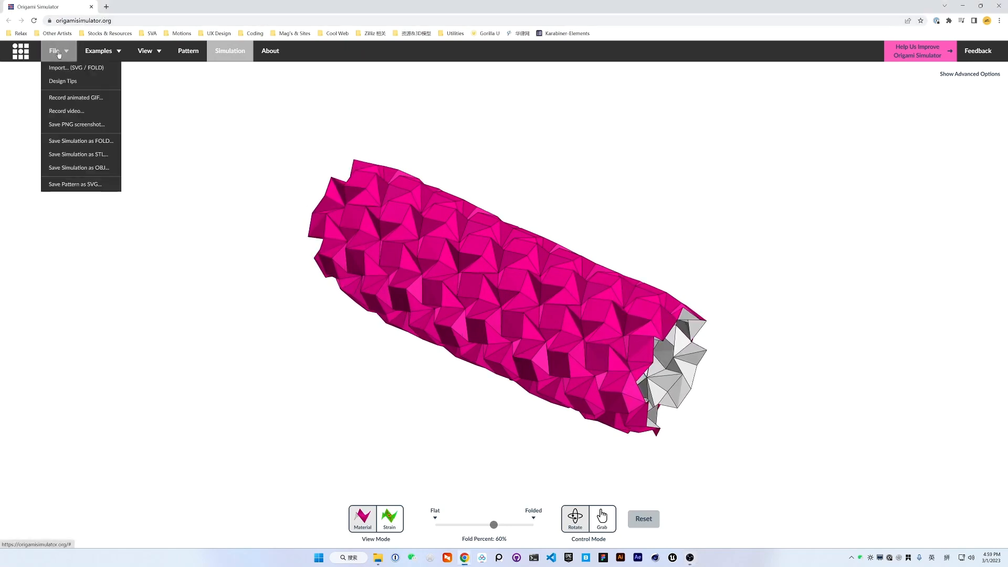
click(99, 53)
mouse_move(107, 71)
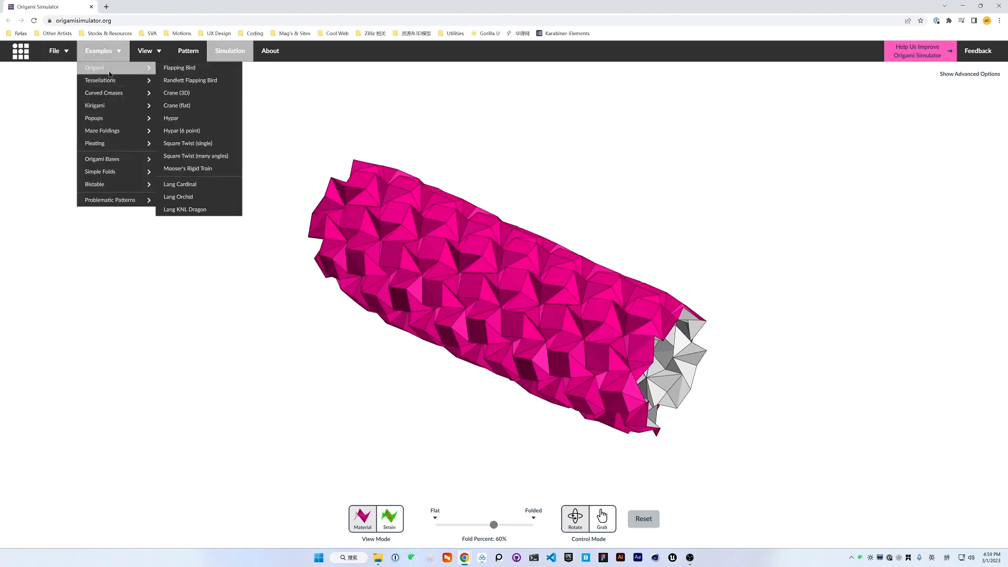
click(170, 89)
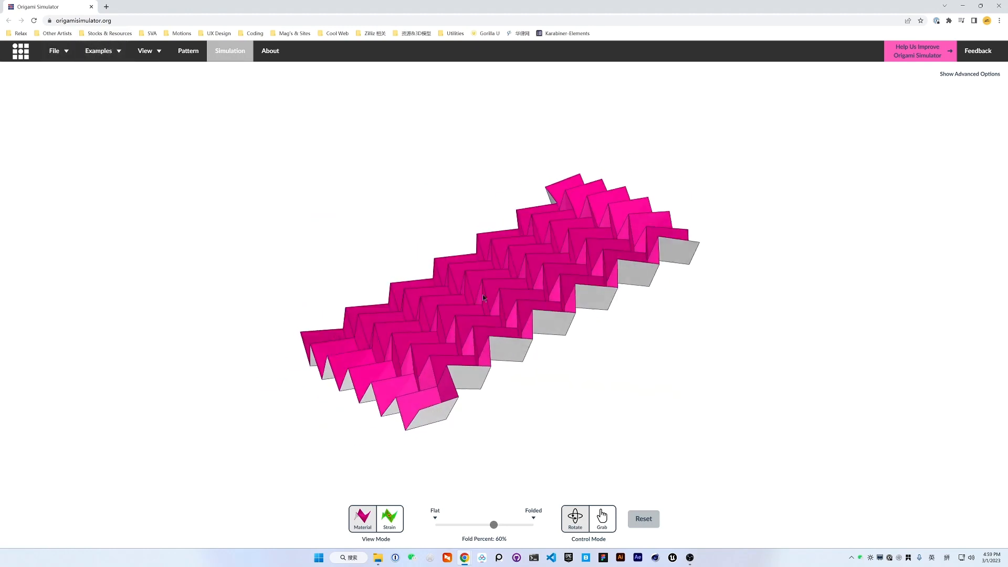
drag(484, 297, 449, 384)
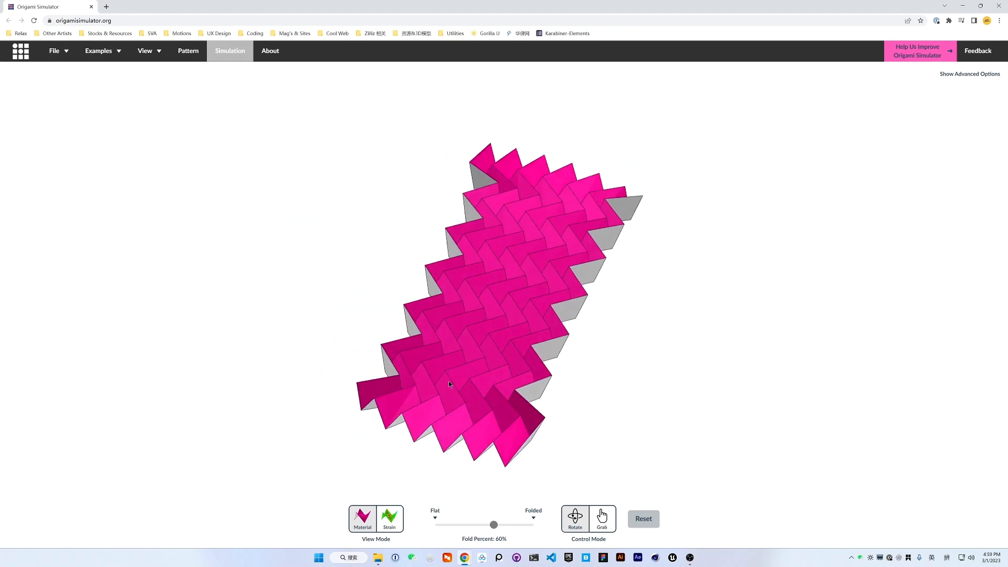
Load a crane from the Origami examples and inspect the partly folded model from several sides
click(102, 53)
mouse_move(112, 68)
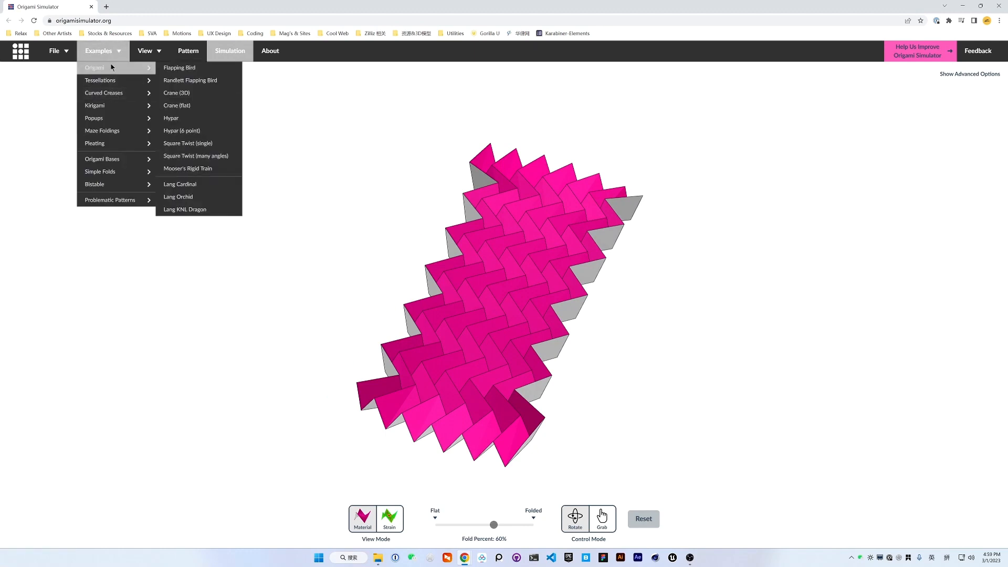
click(197, 106)
drag(523, 303, 693, 158)
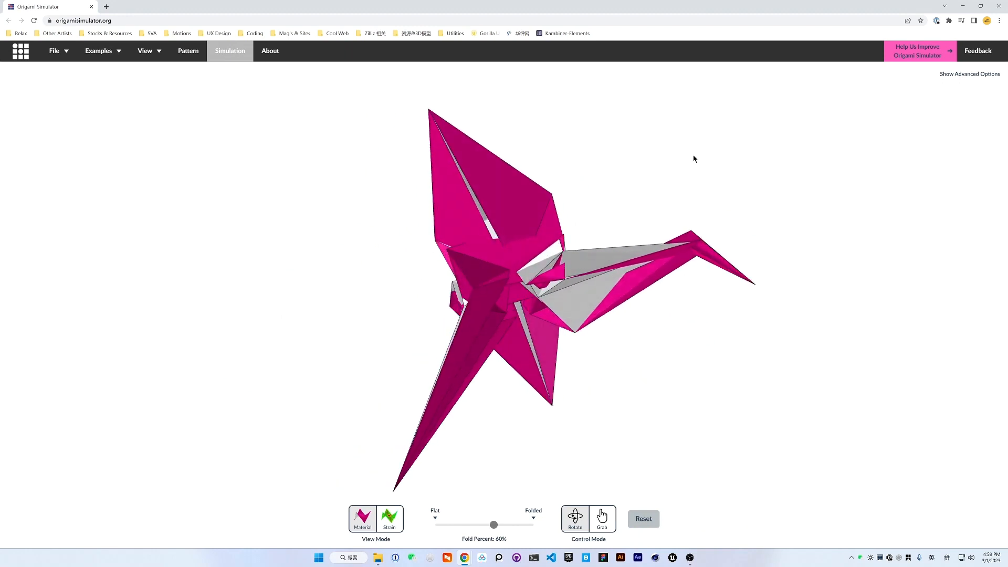
drag(512, 292, 355, 395)
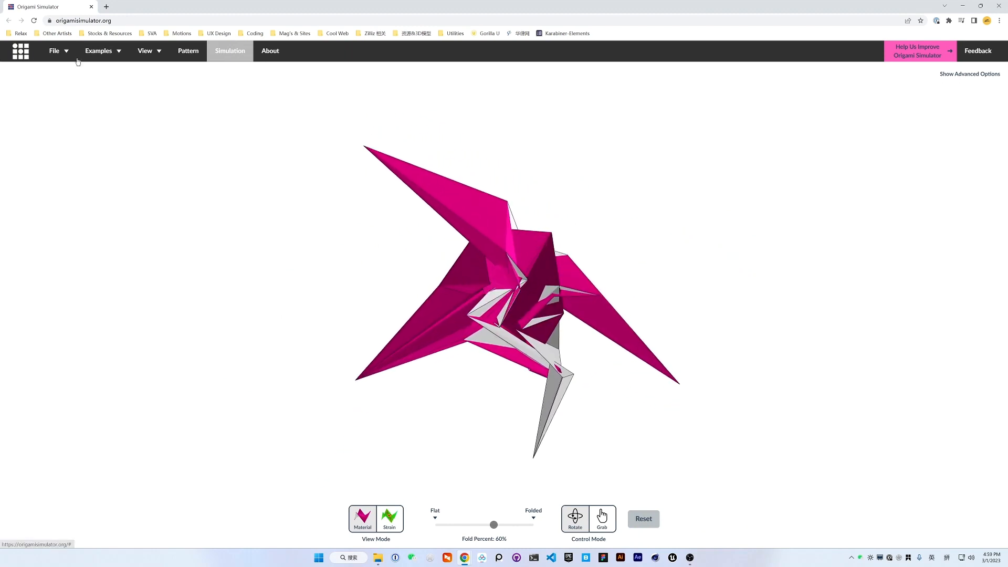
Load the traditional crane from the Origami examples and set its fold percent to 100%
click(107, 50)
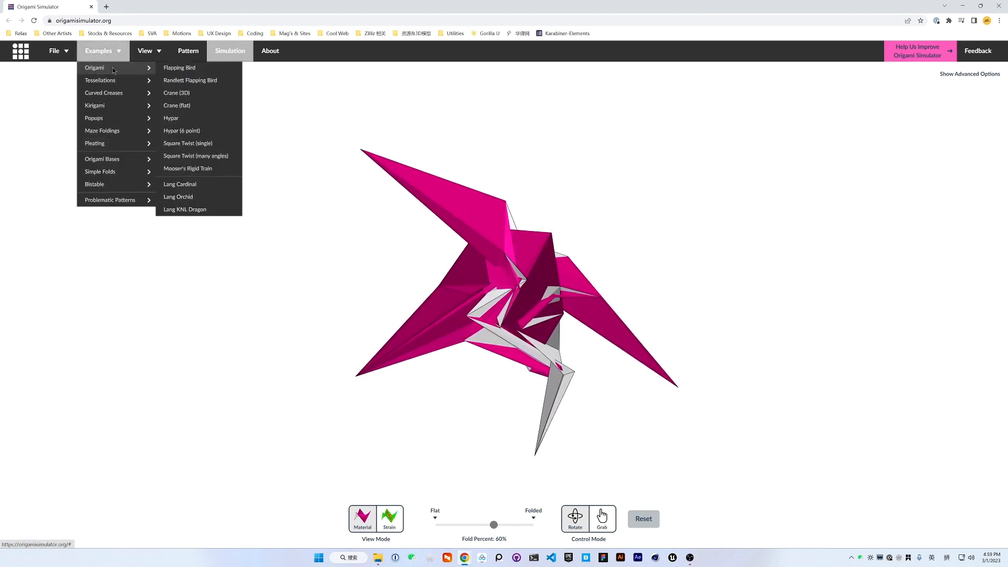
click(179, 105)
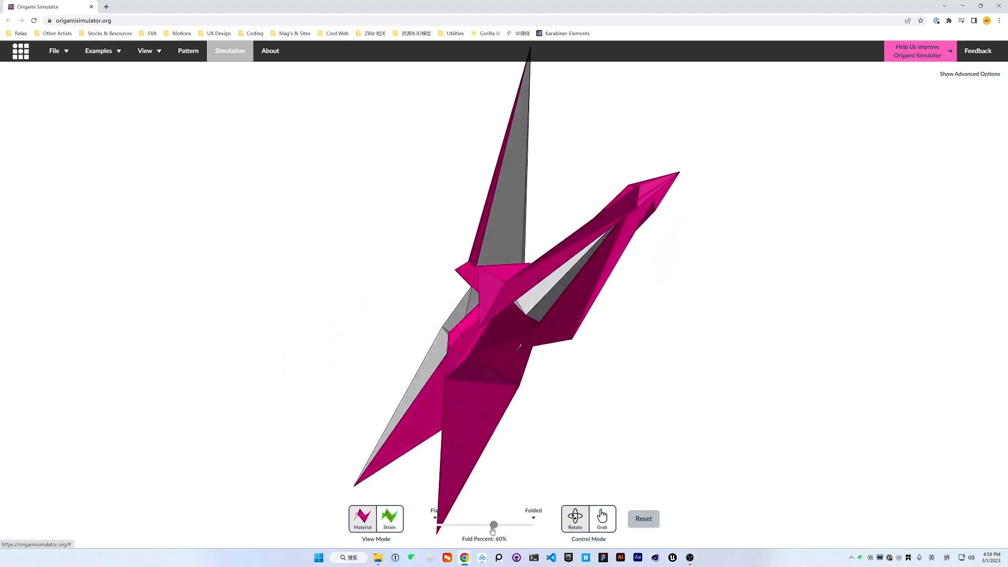
drag(493, 530, 532, 525)
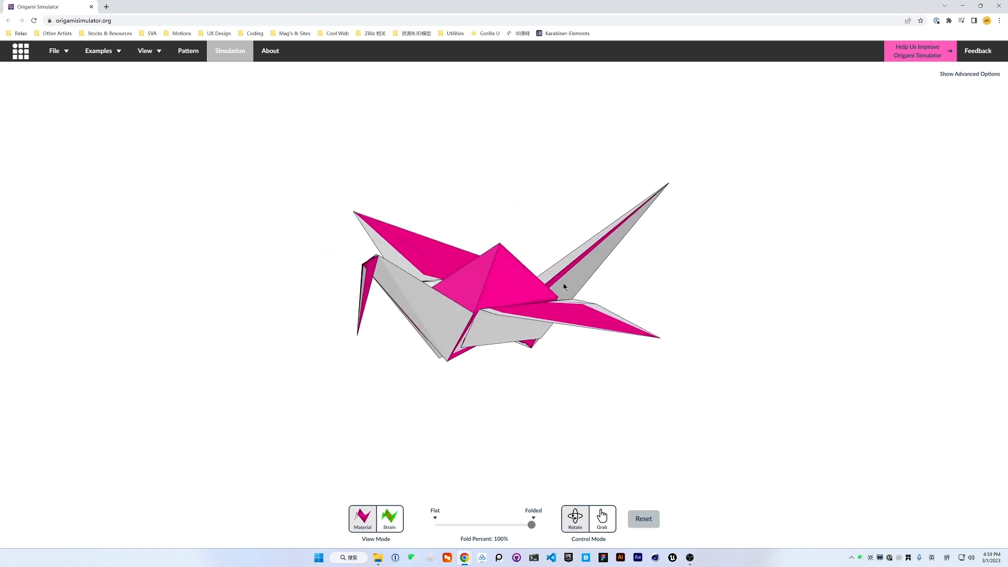
Flatten the crane to 0% to examine its crease pattern, and fold it back to 100%
click(435, 511)
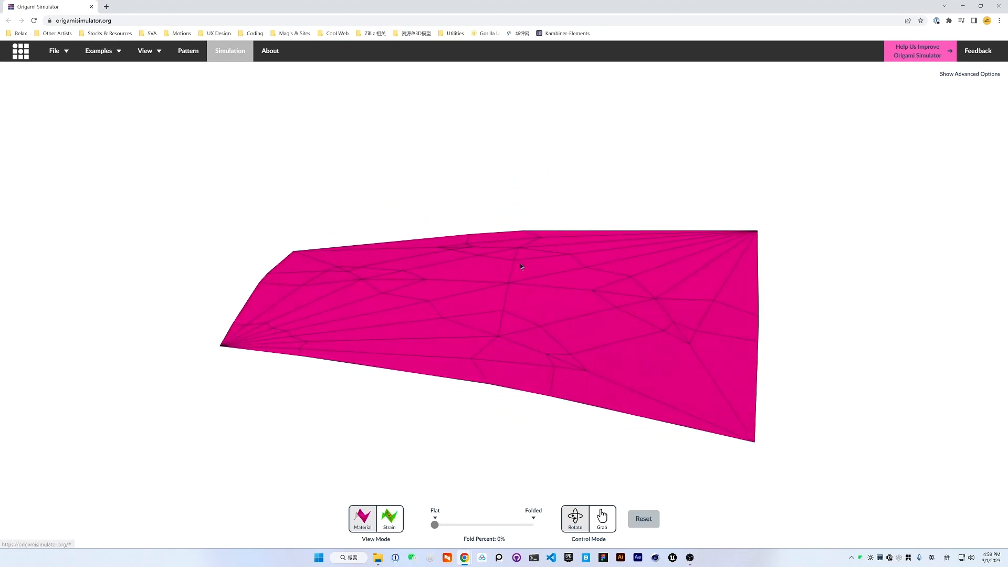
drag(520, 264, 562, 287)
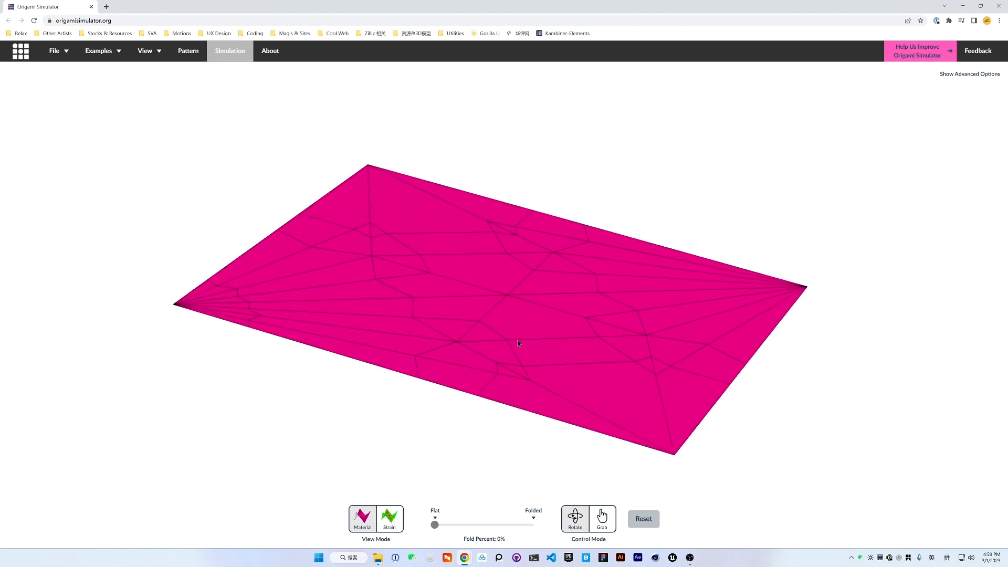
drag(517, 340, 501, 399)
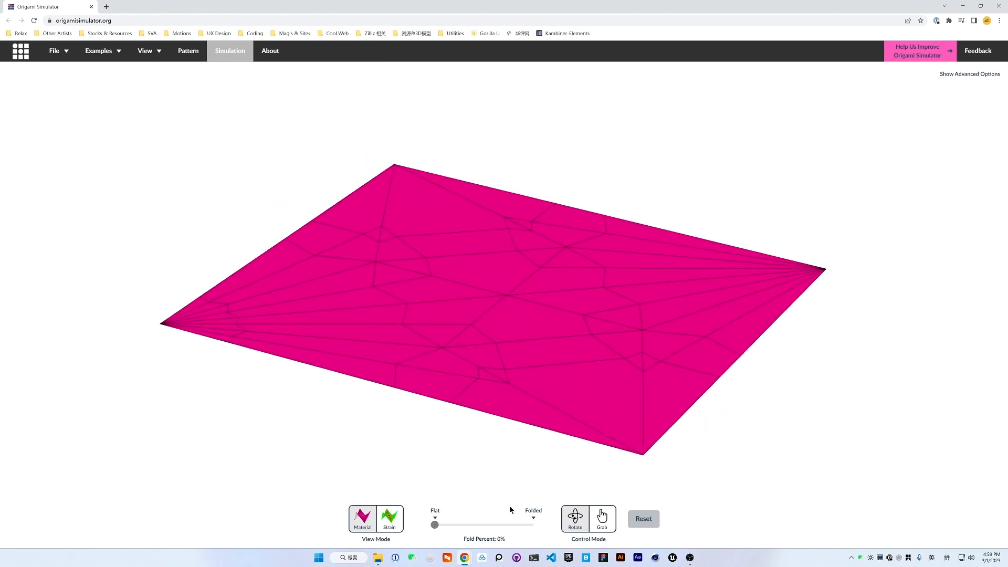
drag(435, 526, 528, 546)
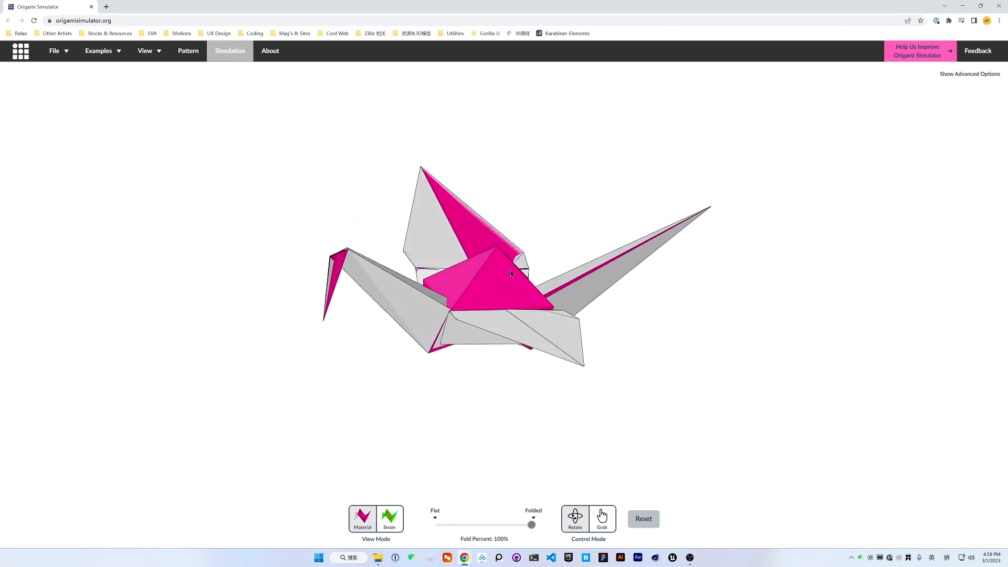
drag(441, 284, 462, 294)
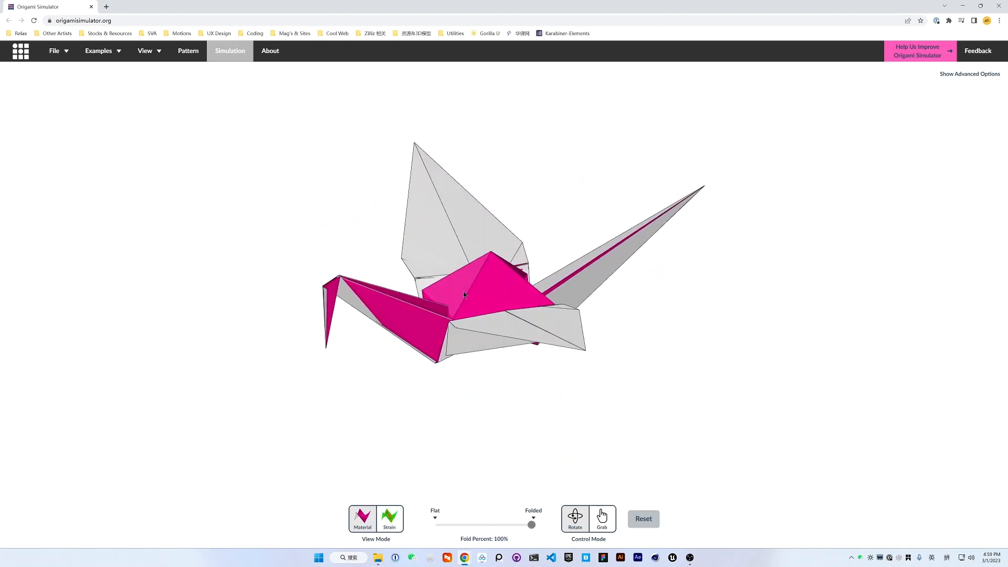
Flatten the crane to 0% and export it as the double-sided OBJ "traditionalCrane : 0PercentFolded" at scale 1
click(54, 51)
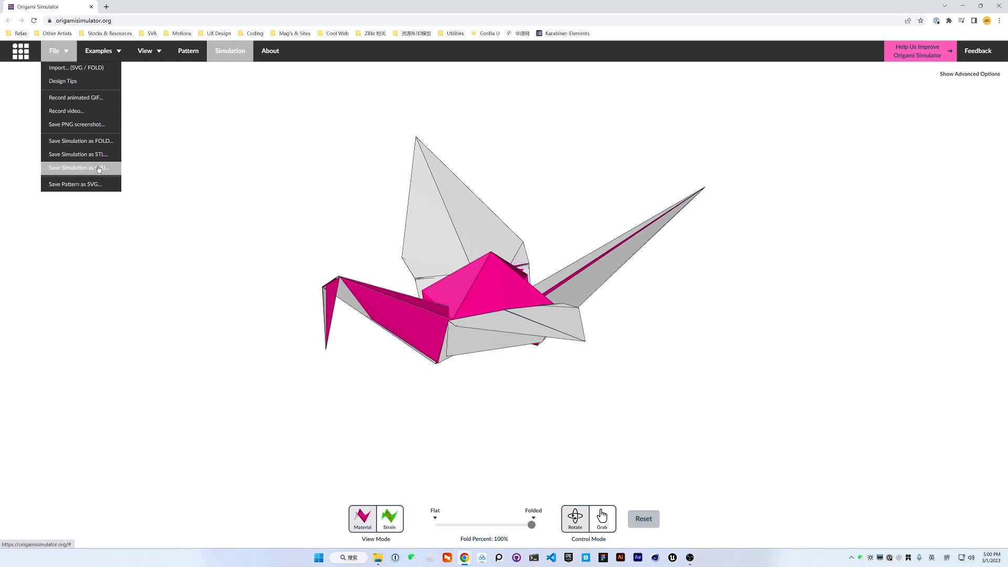
click(437, 399)
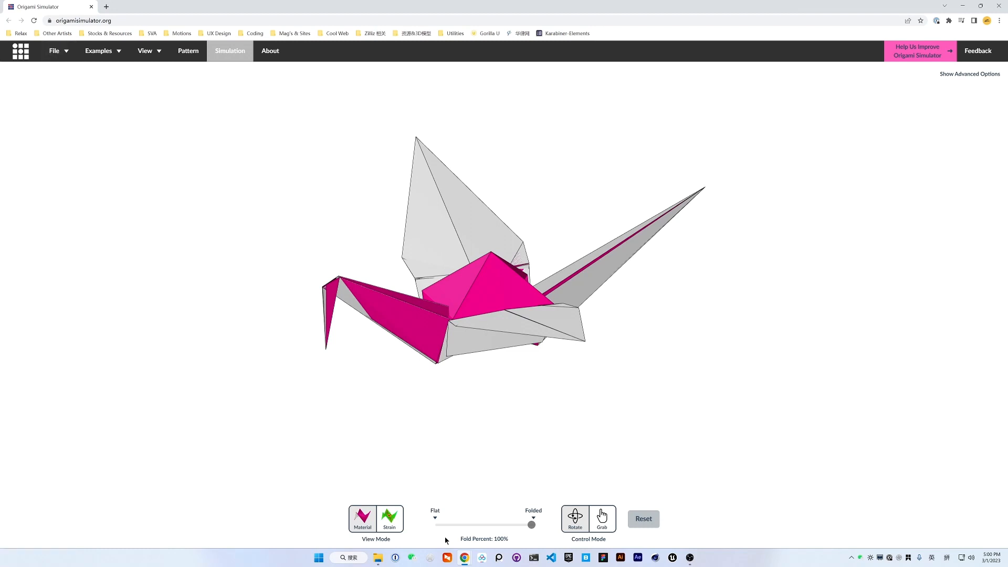
drag(531, 526, 434, 525)
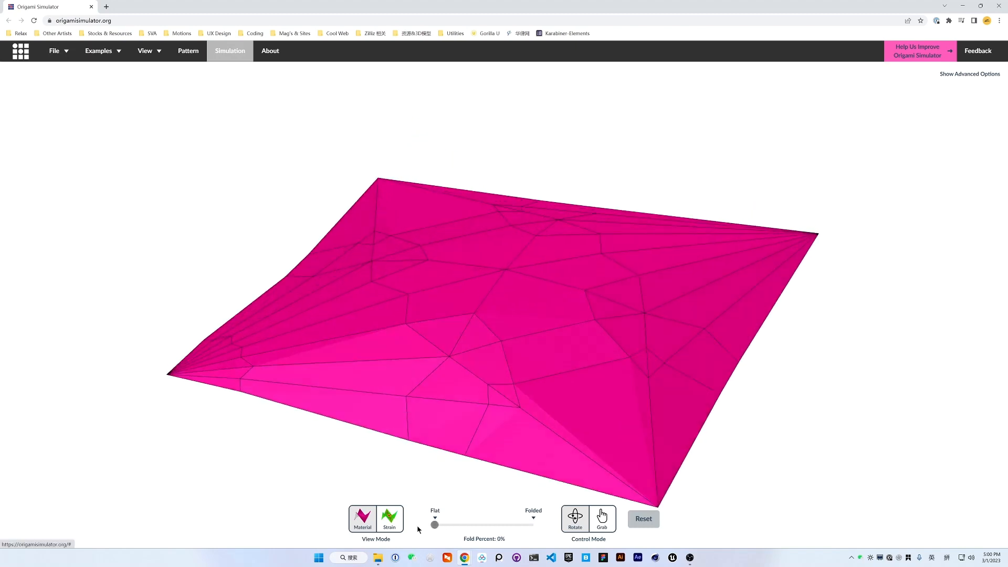
drag(490, 380, 497, 307)
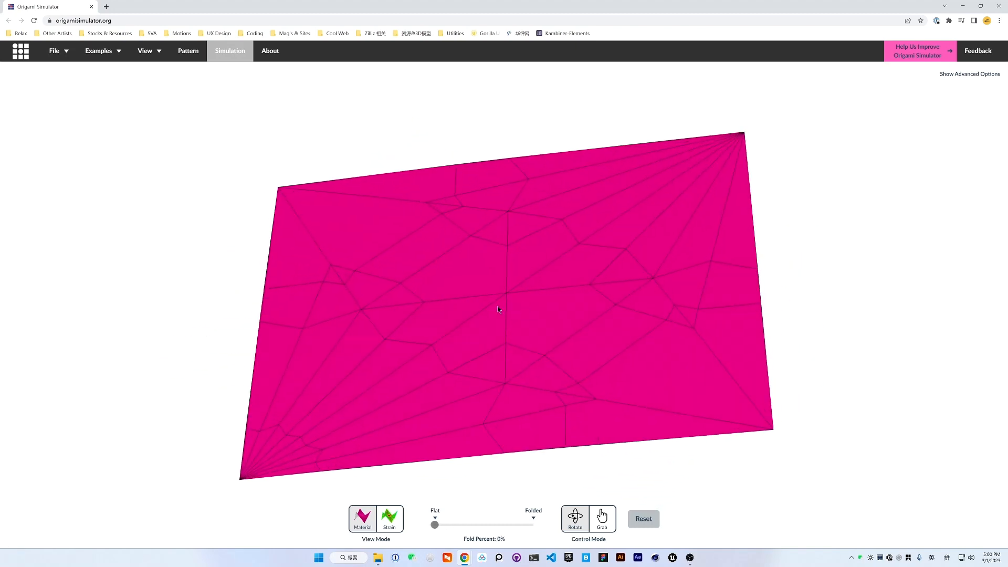
click(54, 50)
click(89, 177)
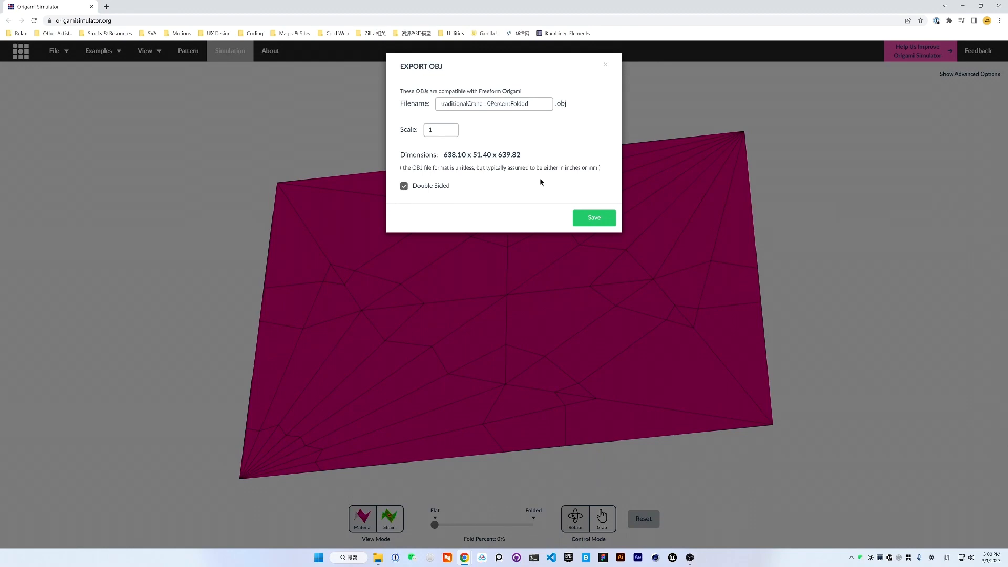
click(588, 219)
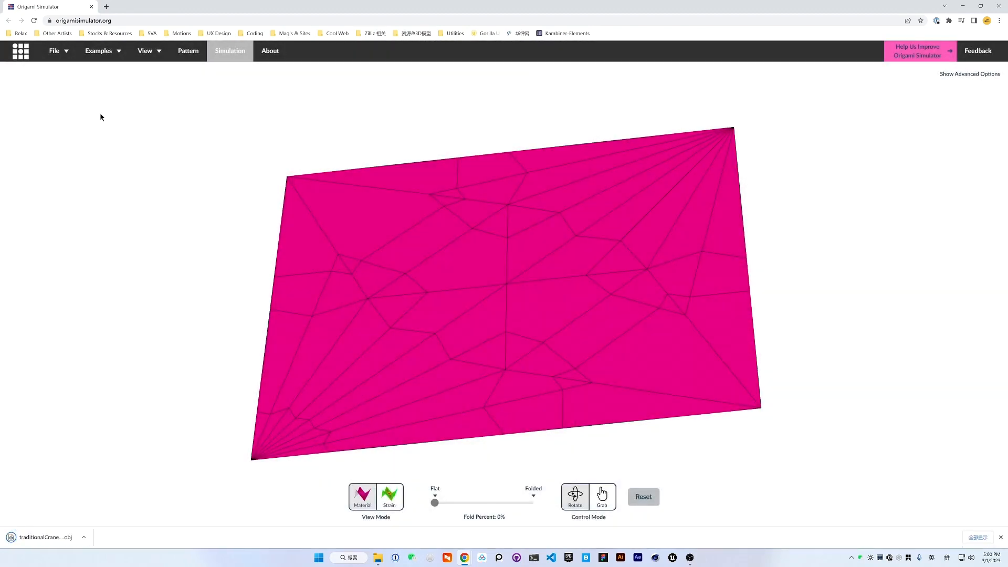
Set the crane's fold percent to 47% and export it as the double-sided OBJ "traditionalCrane : 47PercentFolded" at scale 1
drag(436, 503, 481, 503)
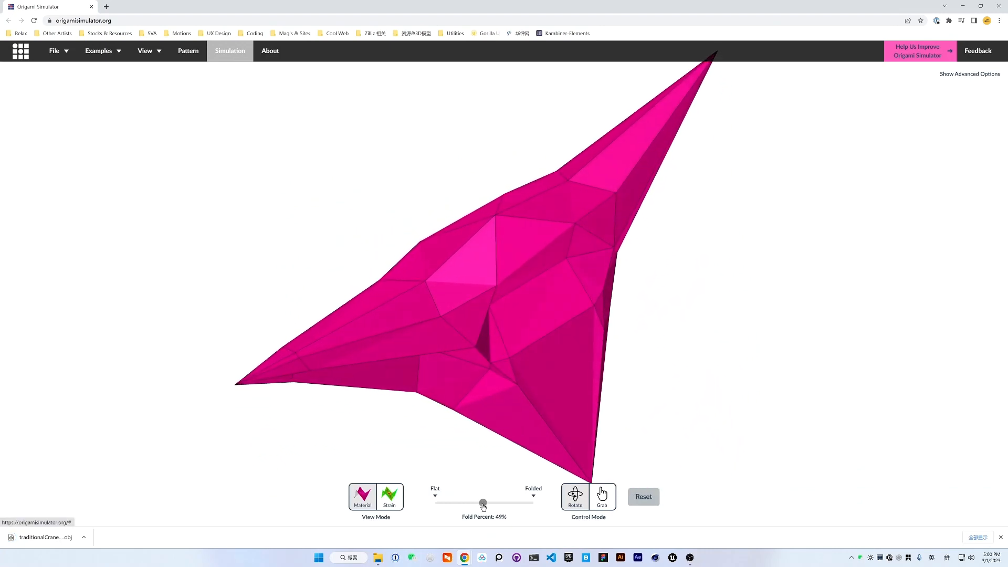
click(55, 50)
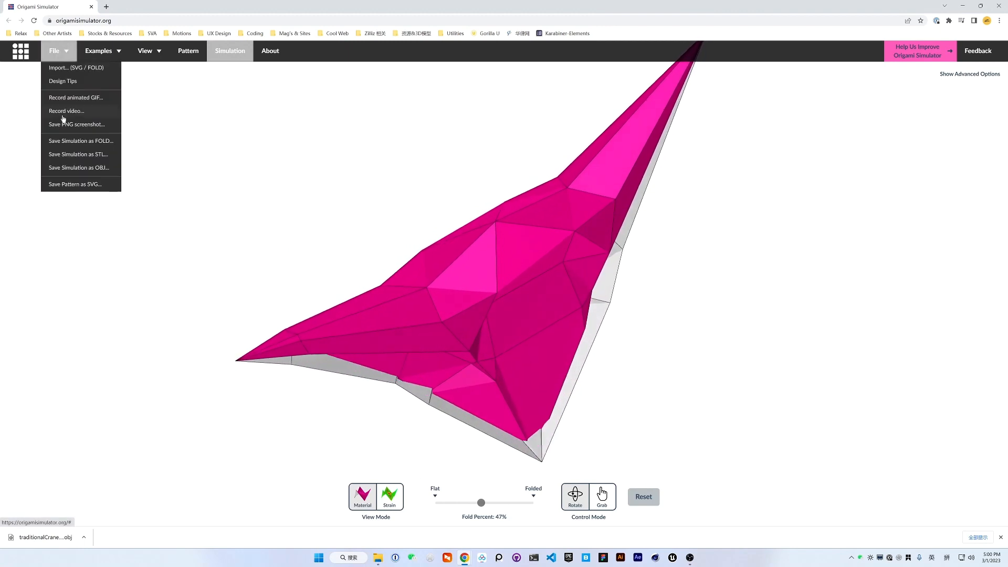
click(100, 168)
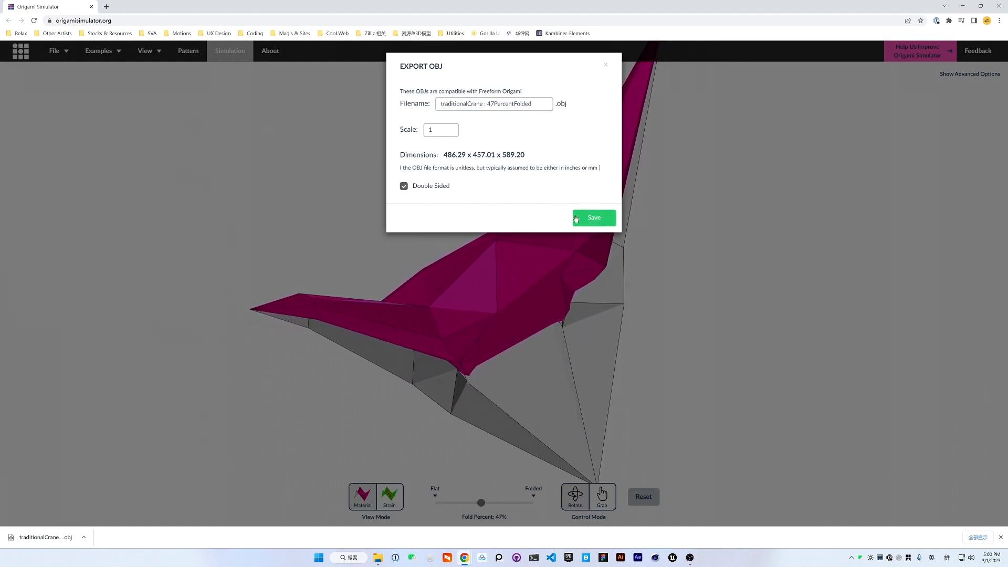
click(594, 218)
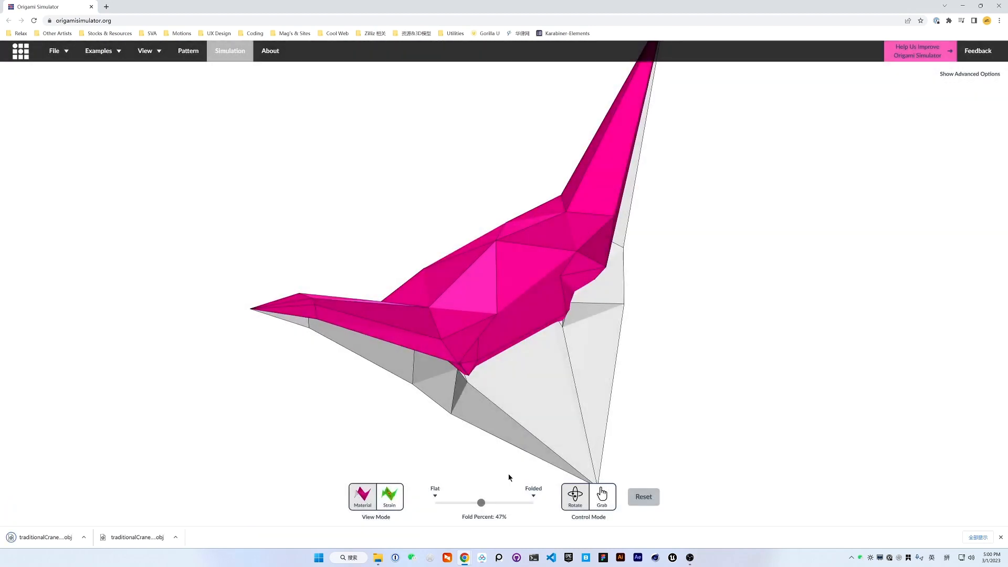
Set the crane's fold percent to 75% and export it as the double-sided OBJ "traditionalCrane : 75PercentFolded" at scale 1
click(507, 503)
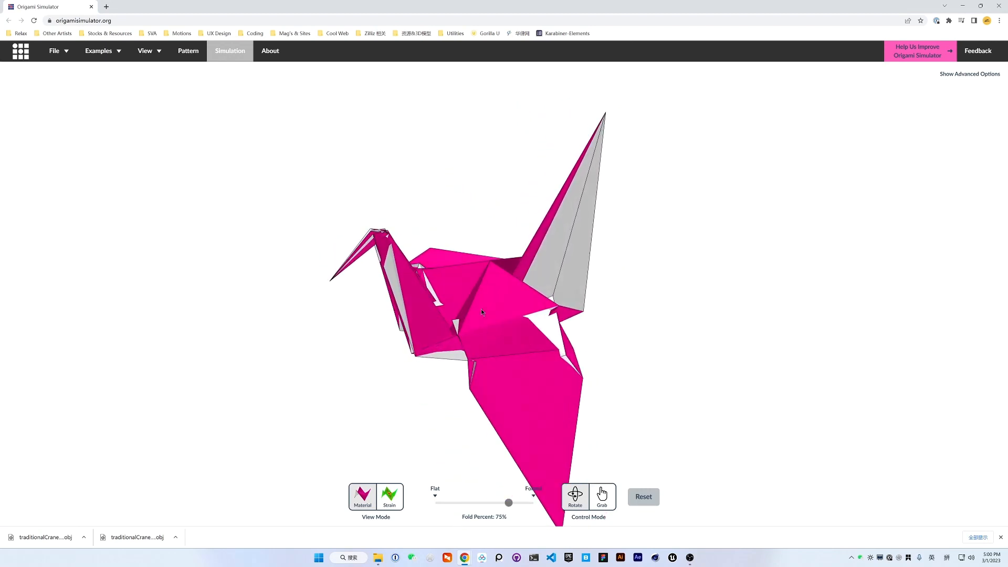
click(54, 51)
click(73, 172)
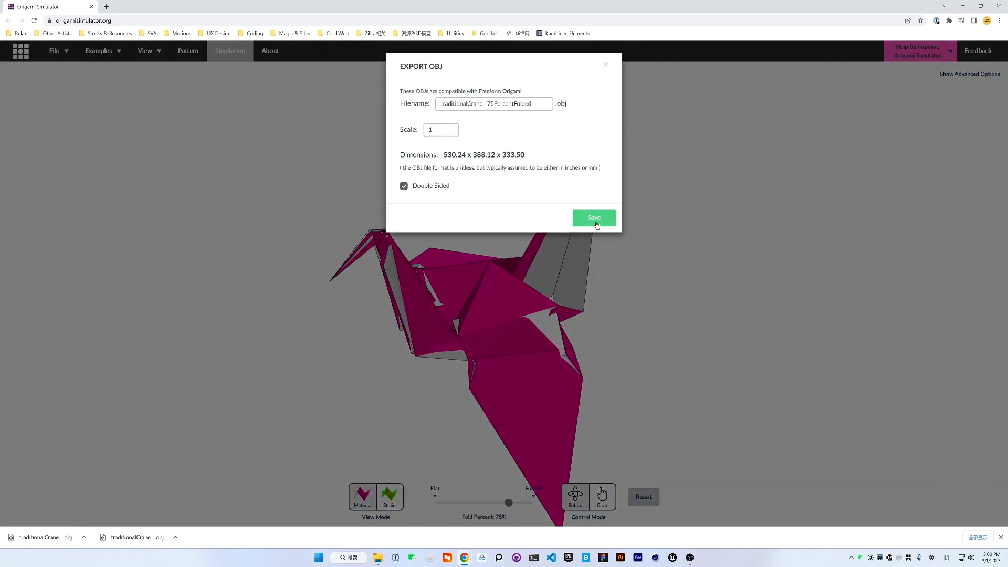
click(594, 216)
Fold the crane to 100% and inspect the body and wing faces up close for overlapping layers
click(525, 503)
drag(542, 504, 531, 525)
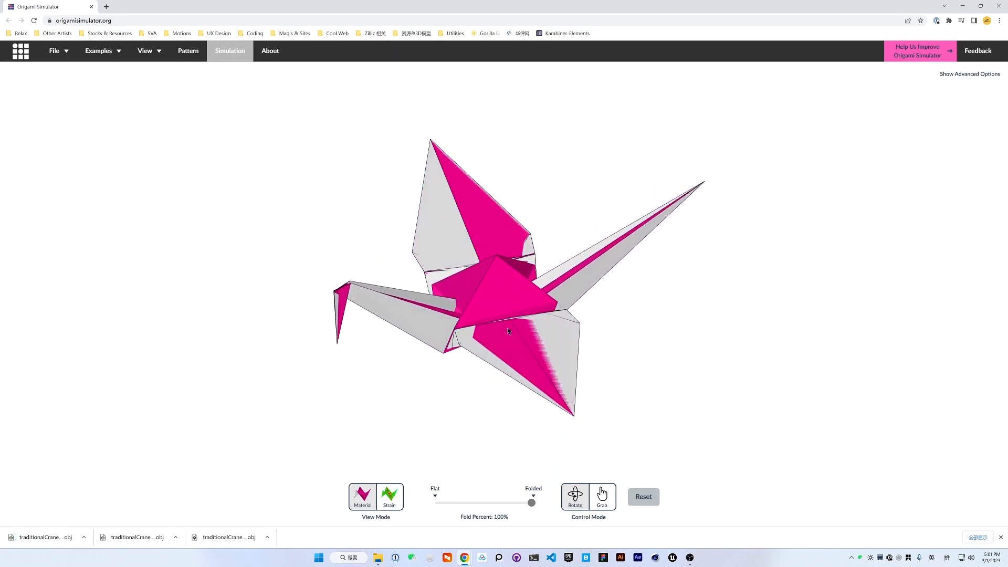
drag(507, 328, 263, 247)
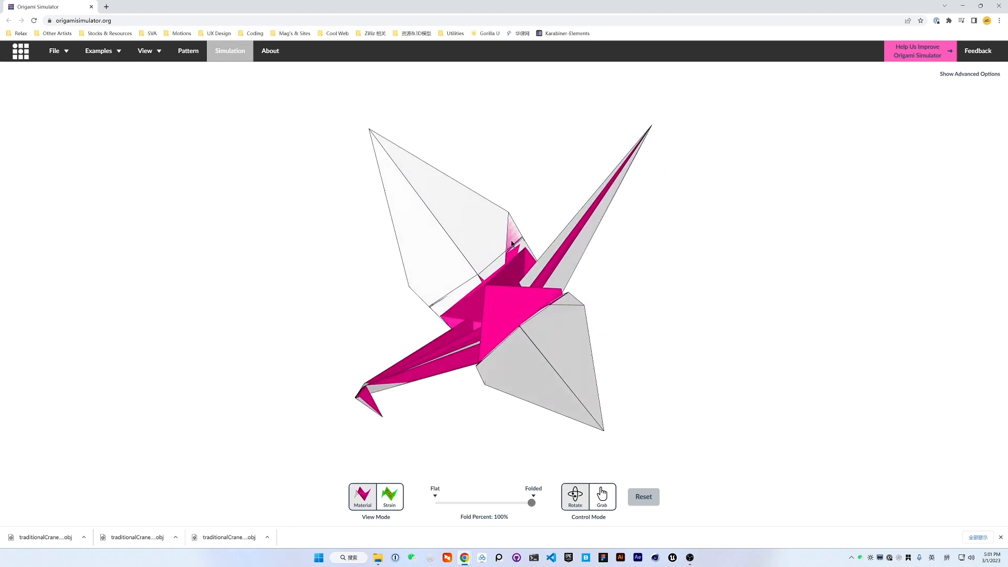
scroll(504, 235, up, 5)
scroll(513, 232, down, 2)
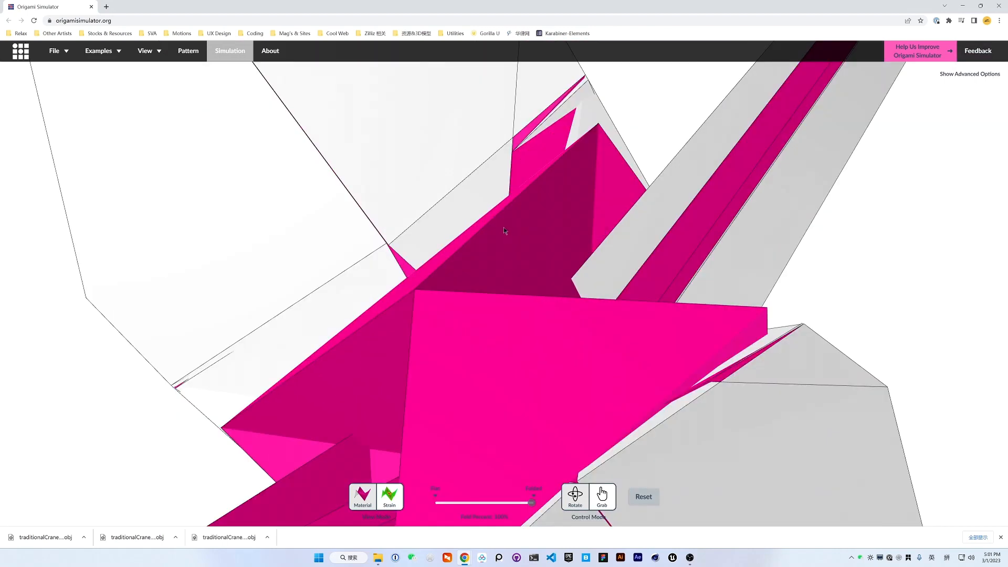
scroll(460, 305, down, 6)
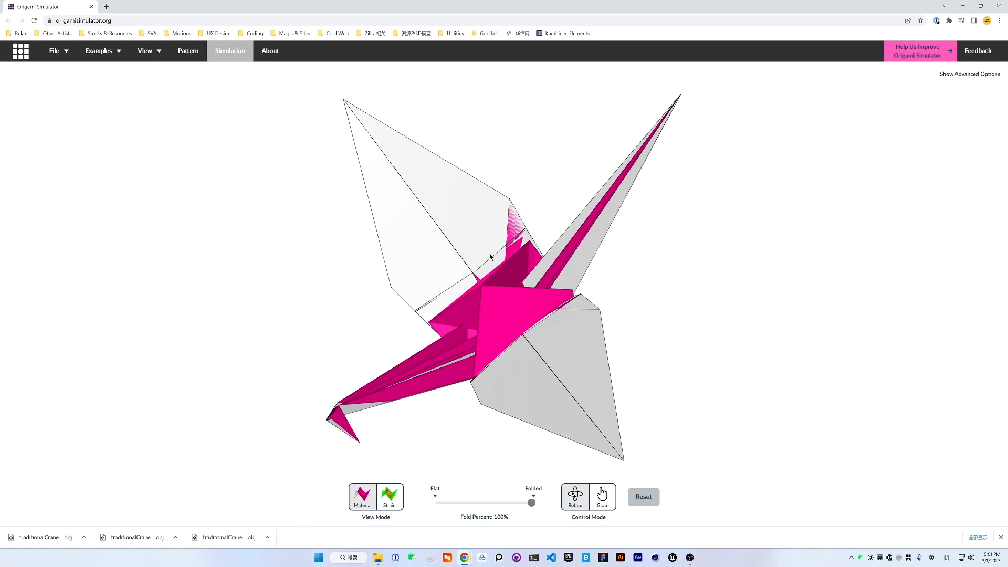
drag(491, 256, 576, 360)
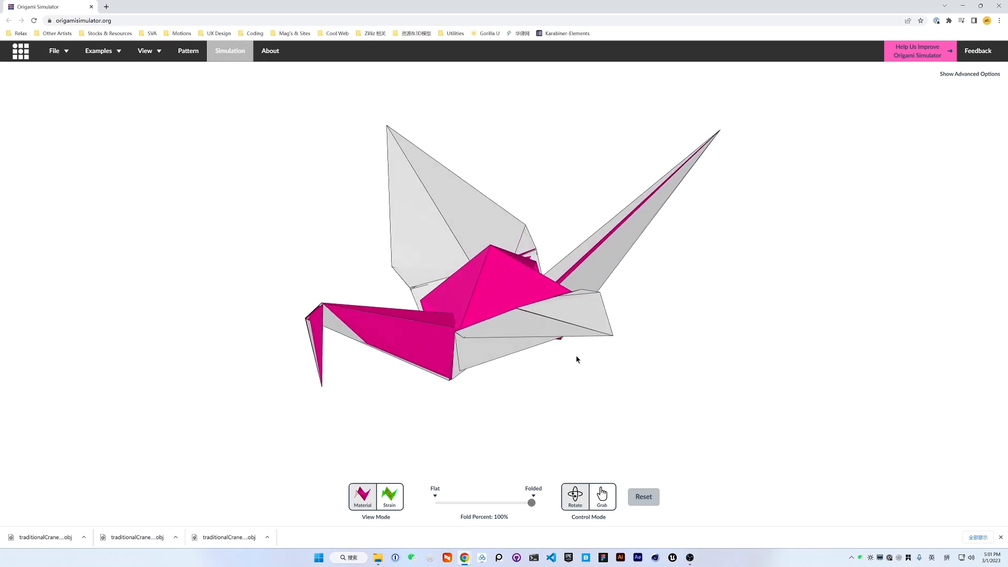
Set the crane's fold percent to 97% and export it as the double-sided OBJ "traditionalCrane : 97PercentFolded" at scale 1
drag(532, 505, 530, 508)
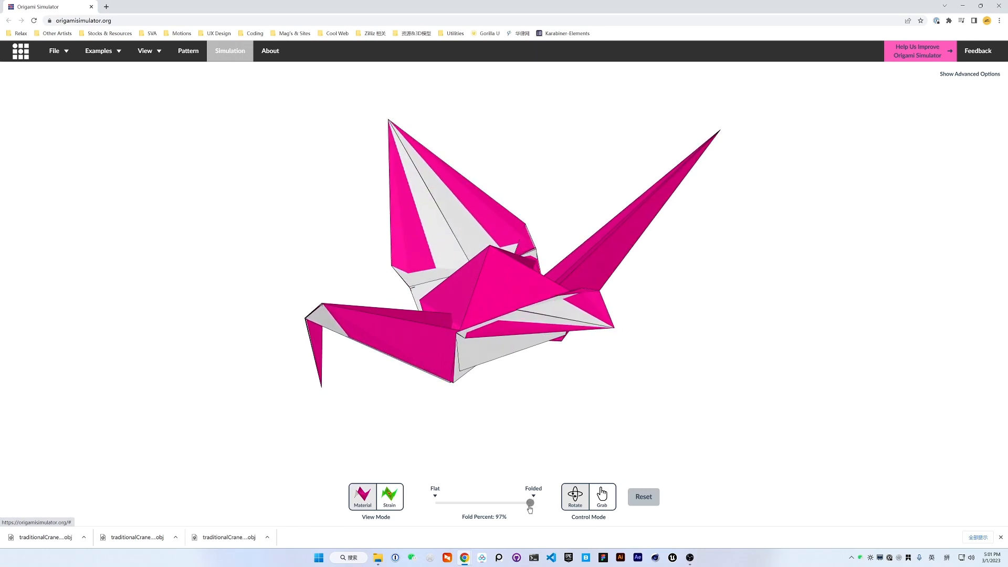
click(55, 50)
click(84, 170)
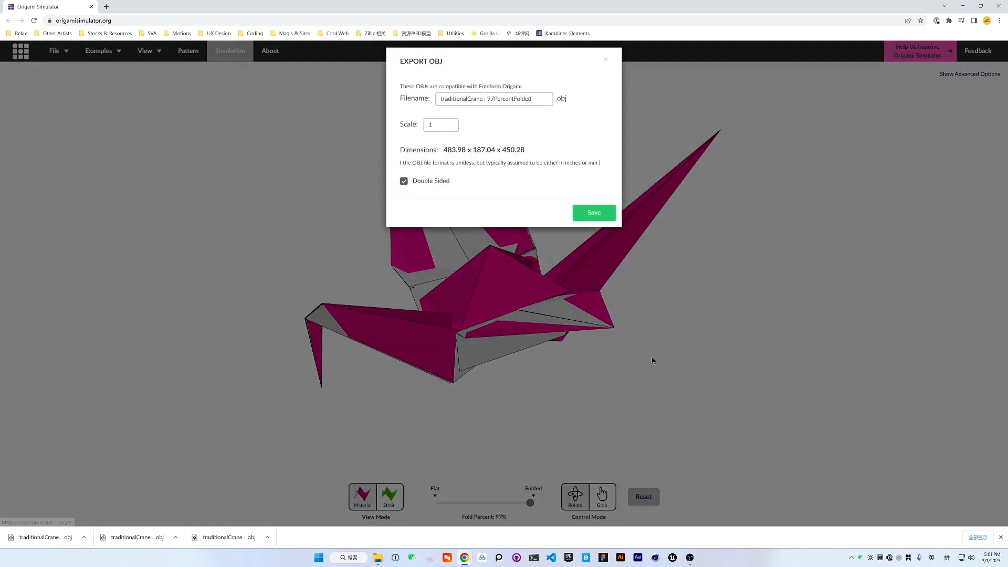
click(600, 217)
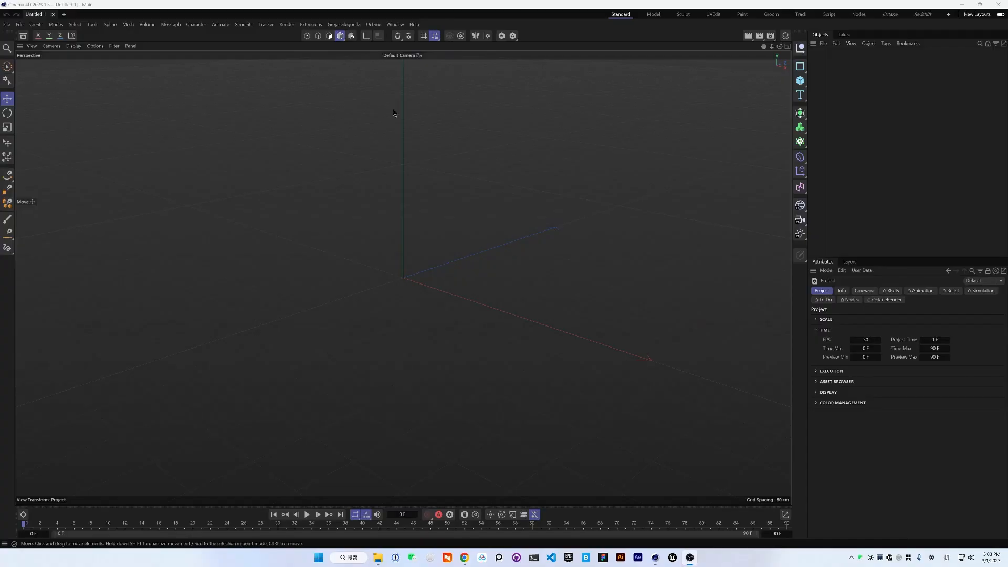
In Cinema 4D, open the 0% and 47% crane OBJ files with the default import settings at scale 1 centimeter
click(378, 559)
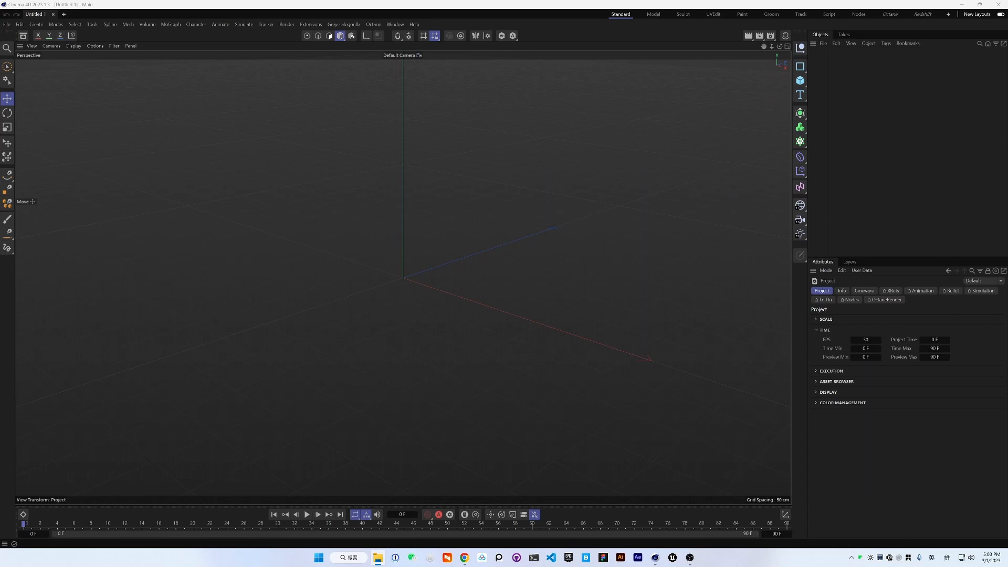
drag(1007, 163, 700, 163)
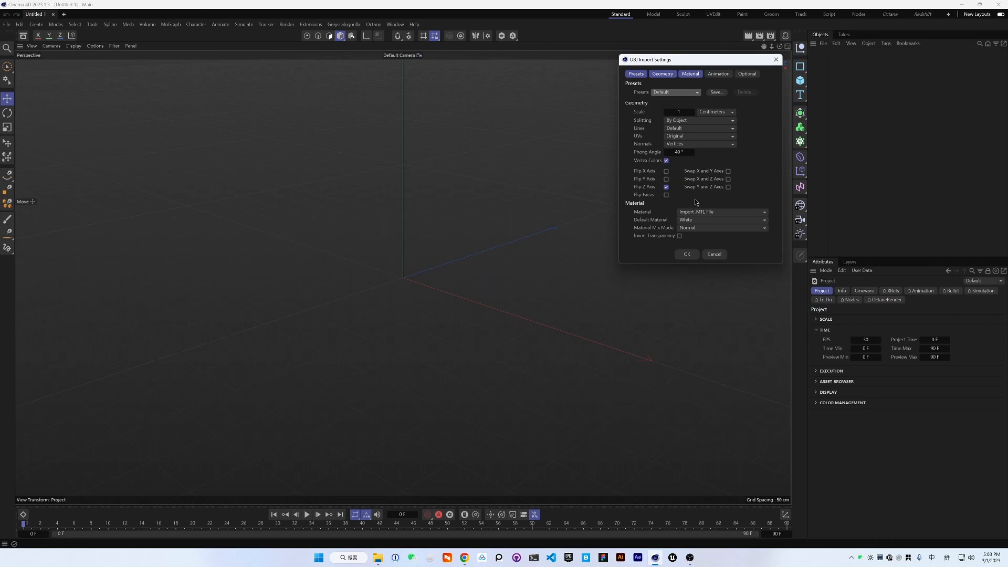
click(687, 254)
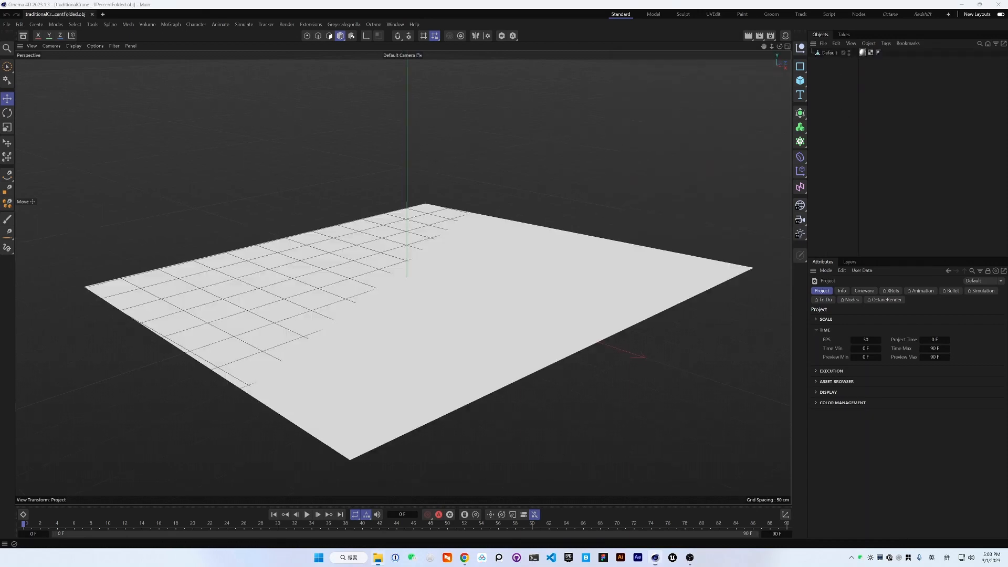
drag(971, 108, 849, 109)
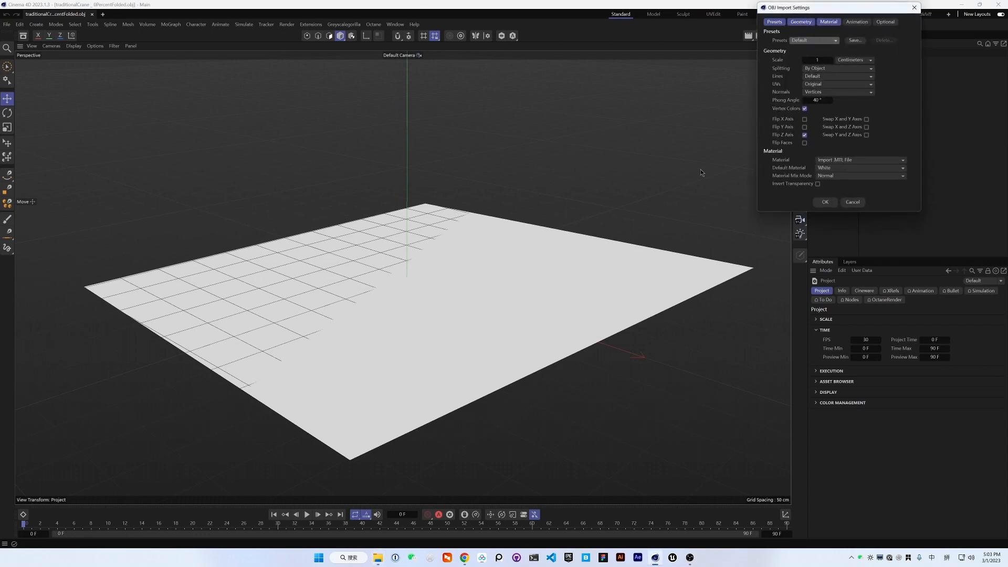
click(827, 202)
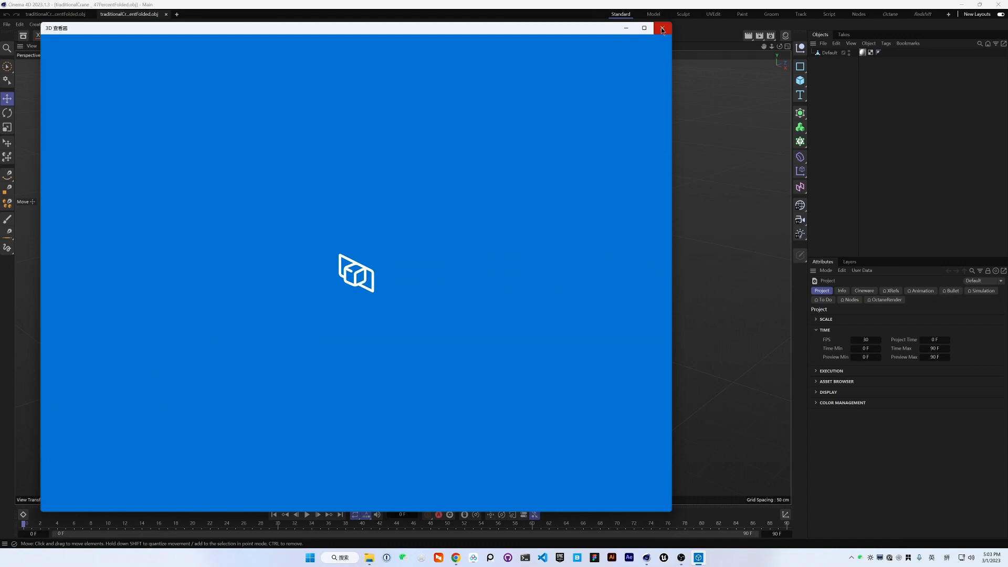
Close the 3D viewer window and open the 75% and 97% crane OBJ files in Cinema 4D with the default import settings
click(661, 28)
drag(1007, 74, 853, 107)
click(831, 203)
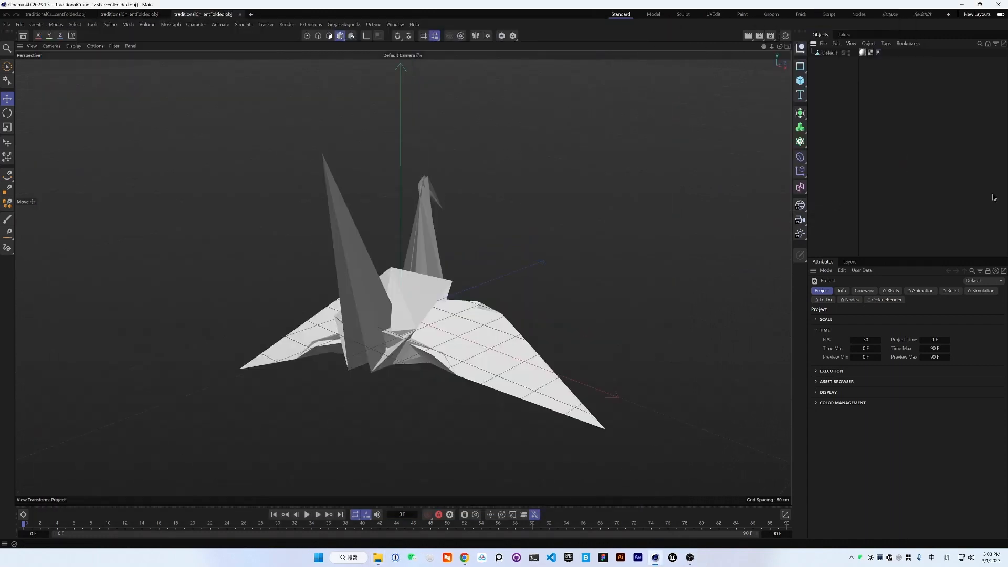
drag(1007, 105, 813, 152)
click(820, 201)
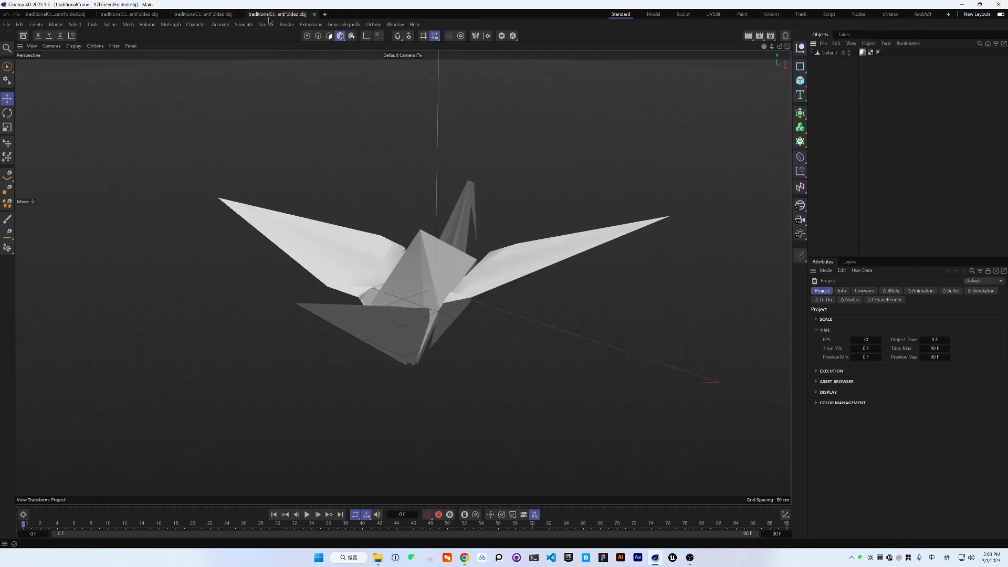
Copy the 97% crane mesh into the 0% document, name it 97, and rename the flat sheet 0
click(829, 53)
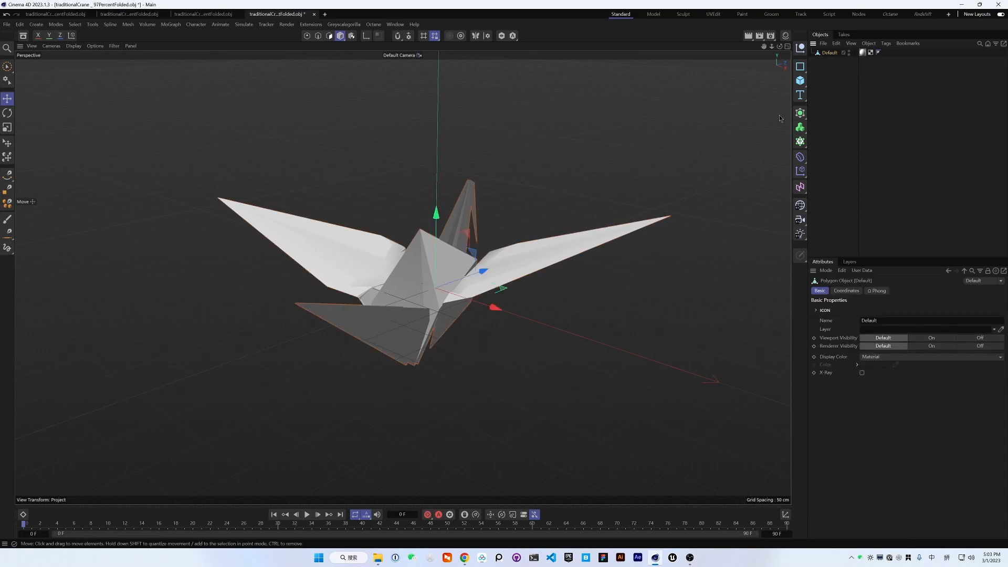
key(ctrl+c)
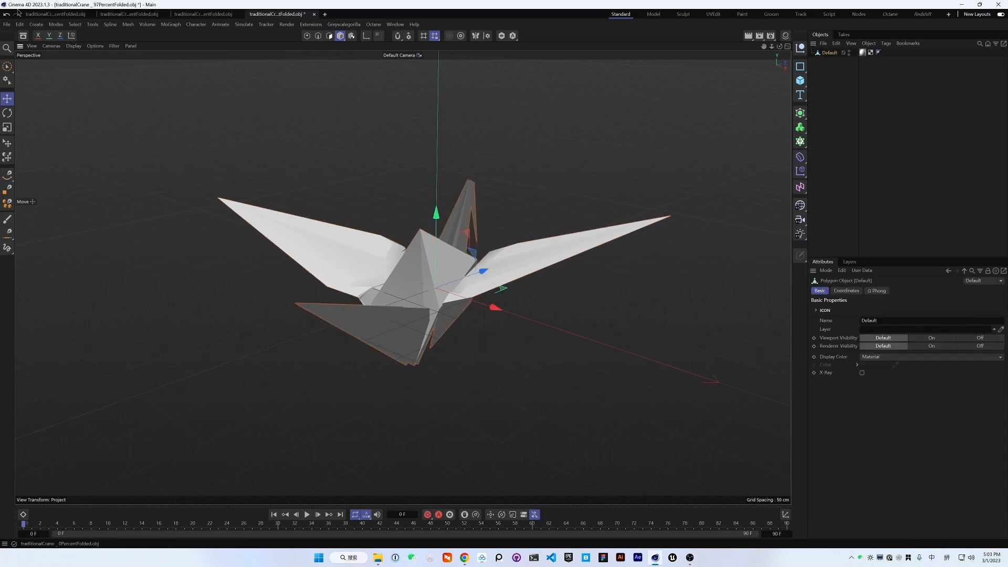
click(53, 13)
key(ctrl+v)
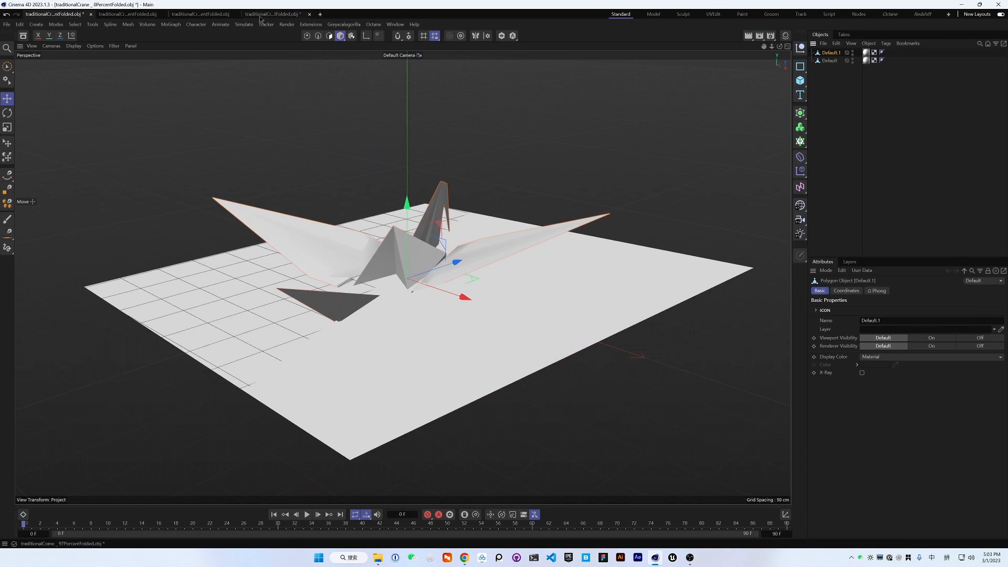
double_click(835, 53)
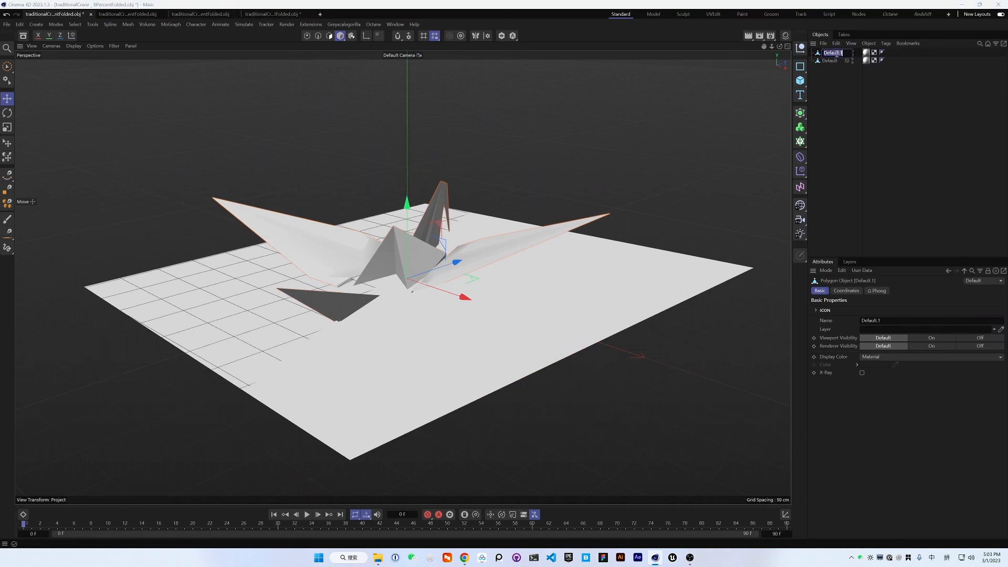
text(97)
key(Return)
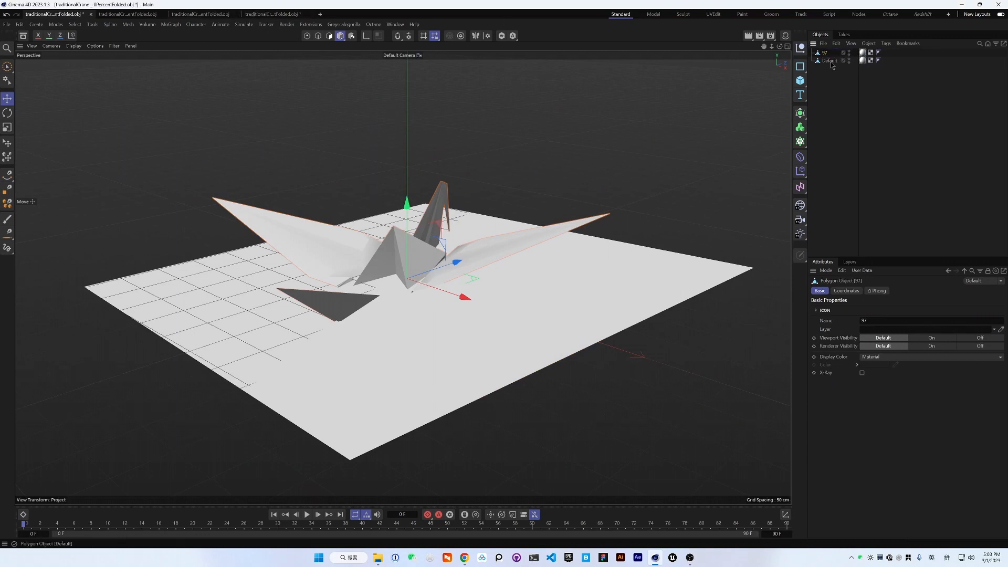
double_click(831, 61)
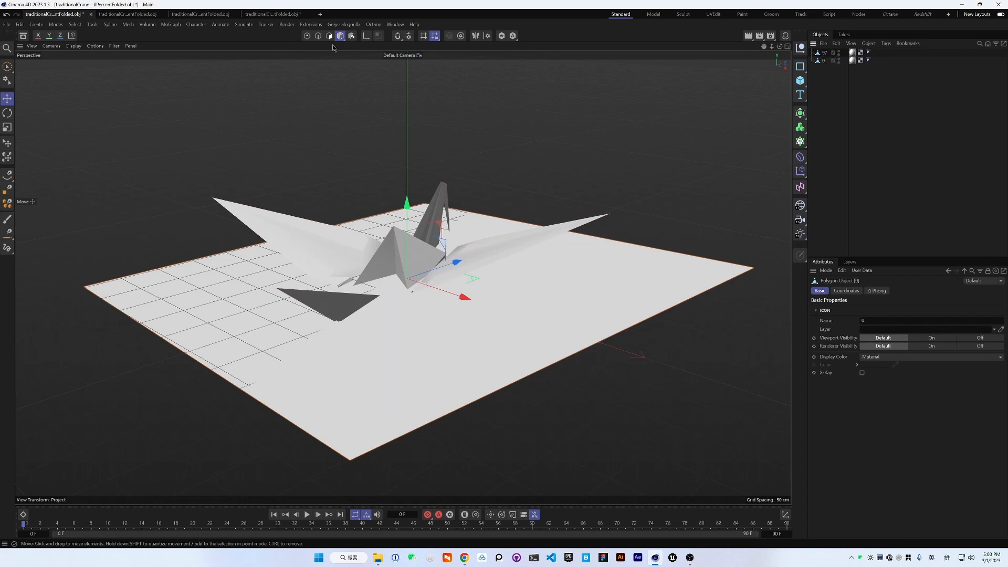
Copy the 75% crane mesh into the 0% document and rename the pasted object 75
click(200, 13)
click(837, 52)
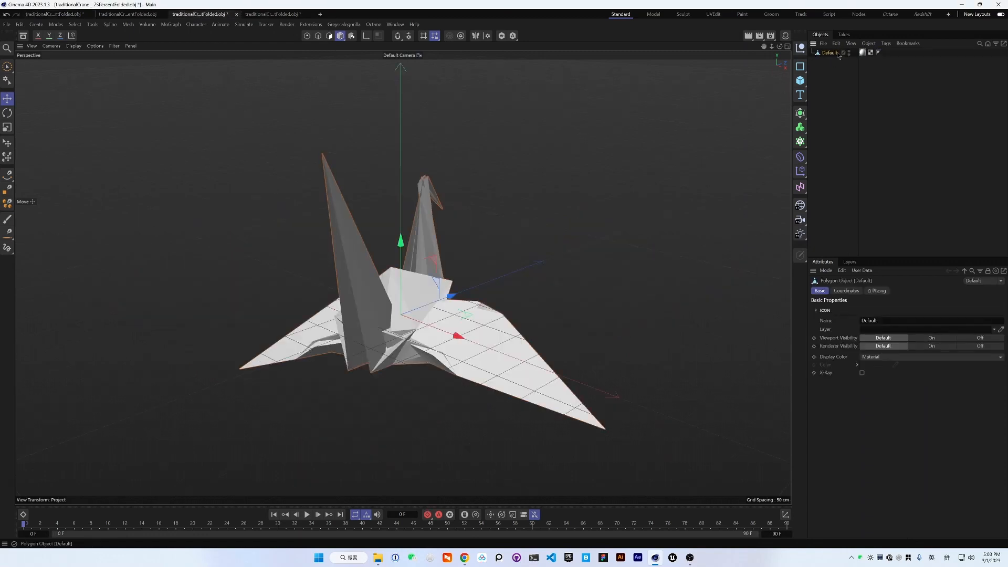
click(53, 13)
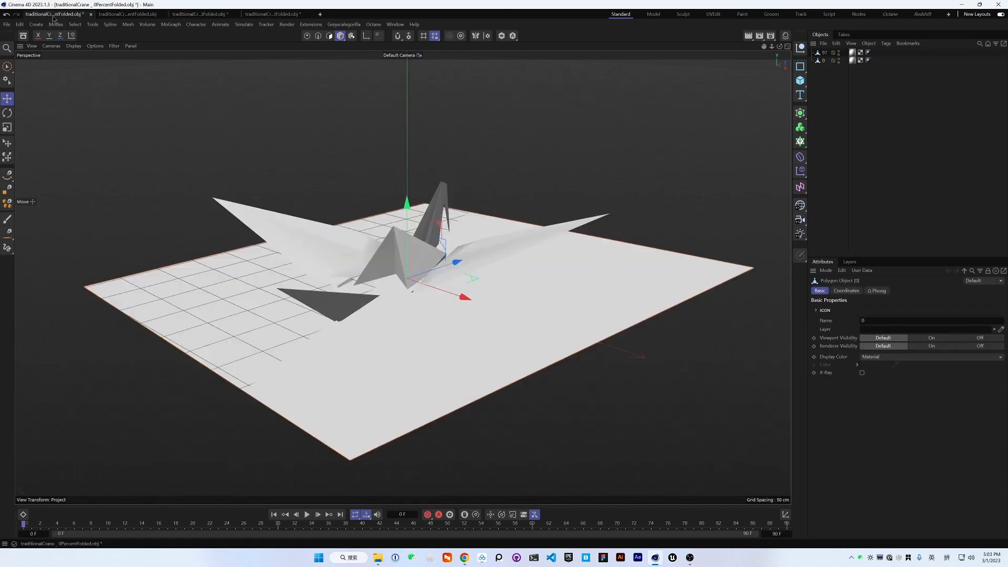
click(839, 53)
double_click(829, 52)
text(75)
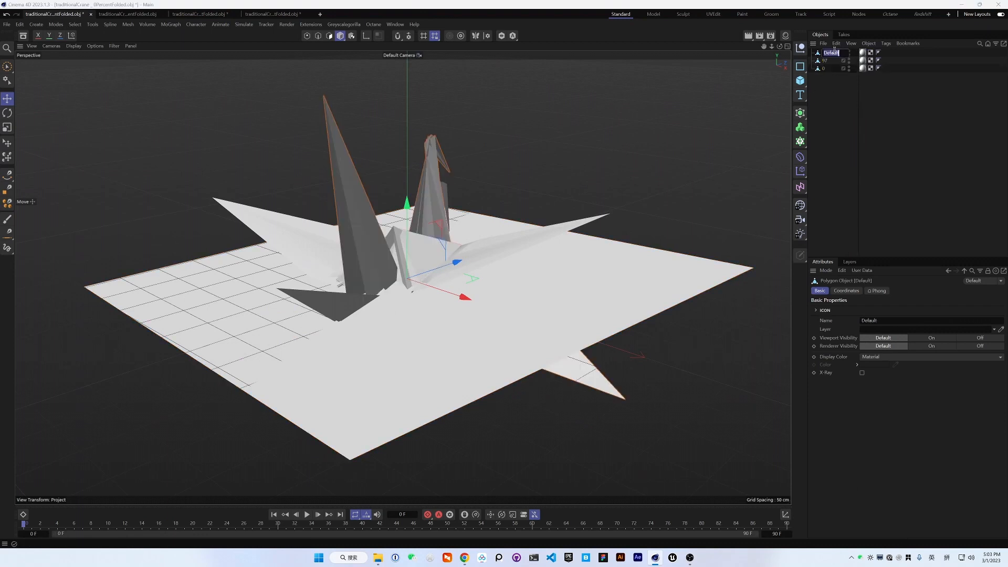
key(Return)
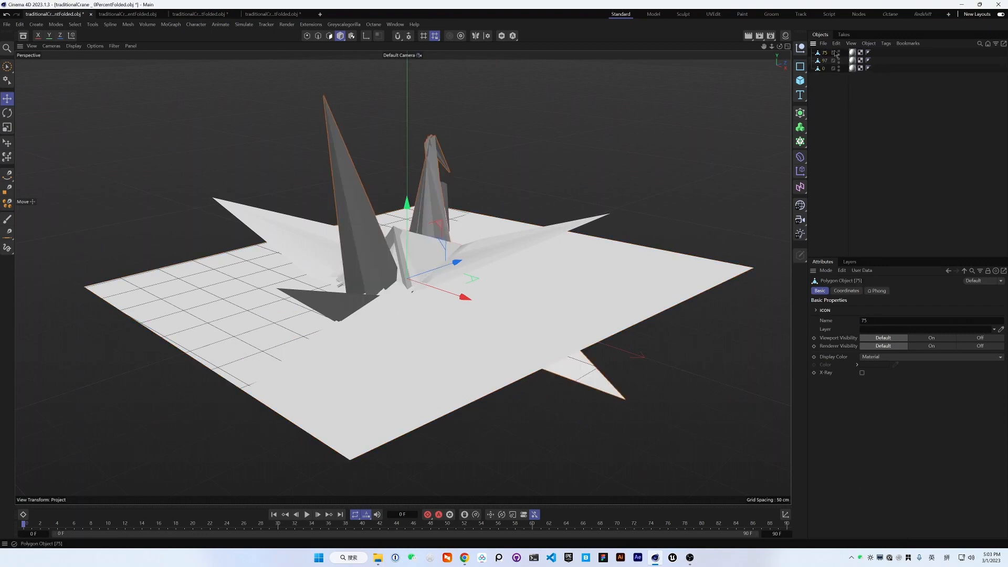
Copy the 47% crane mesh into the 0% document and rename the pasted object 47
click(119, 15)
click(829, 53)
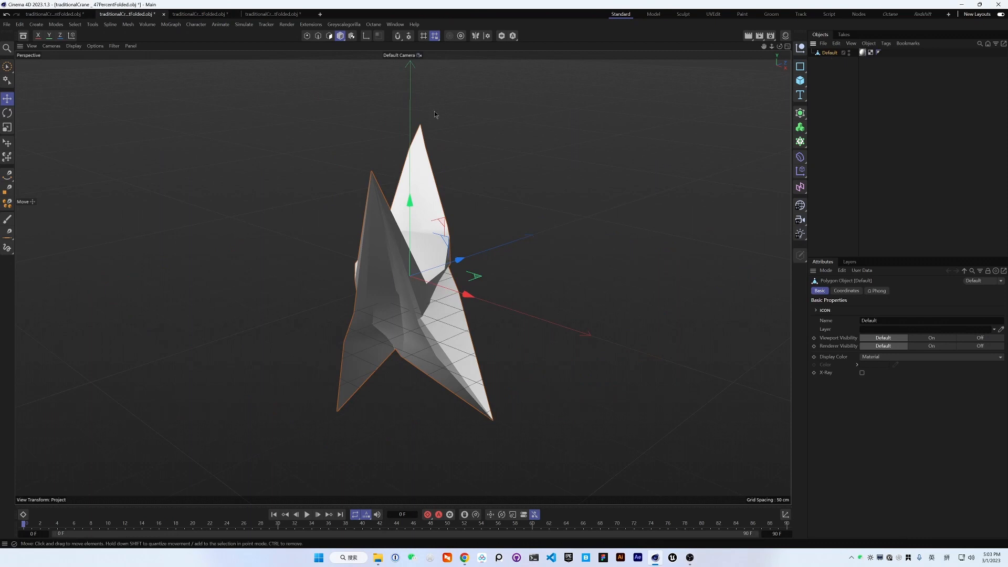
click(53, 14)
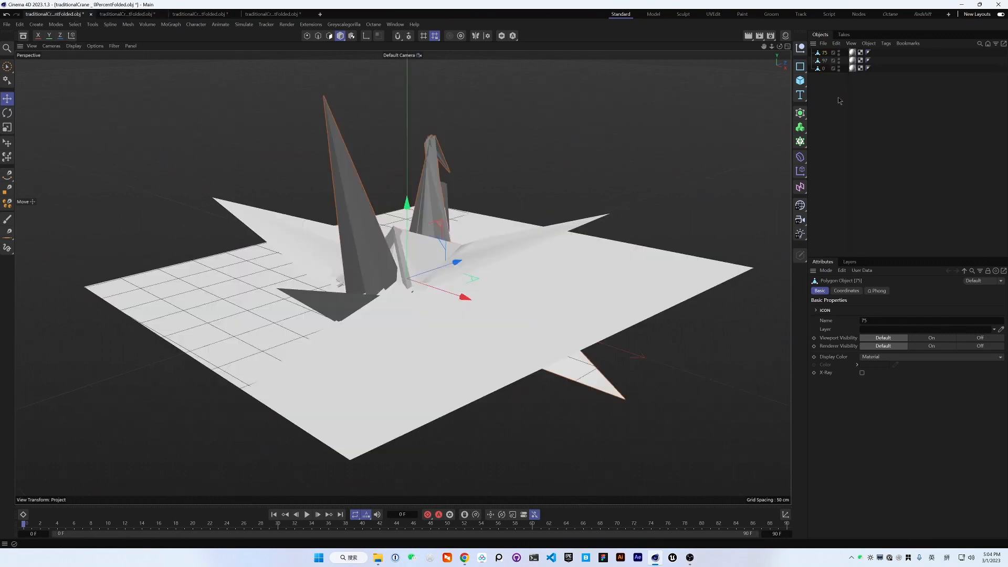
key(ctrl+v)
double_click(830, 53)
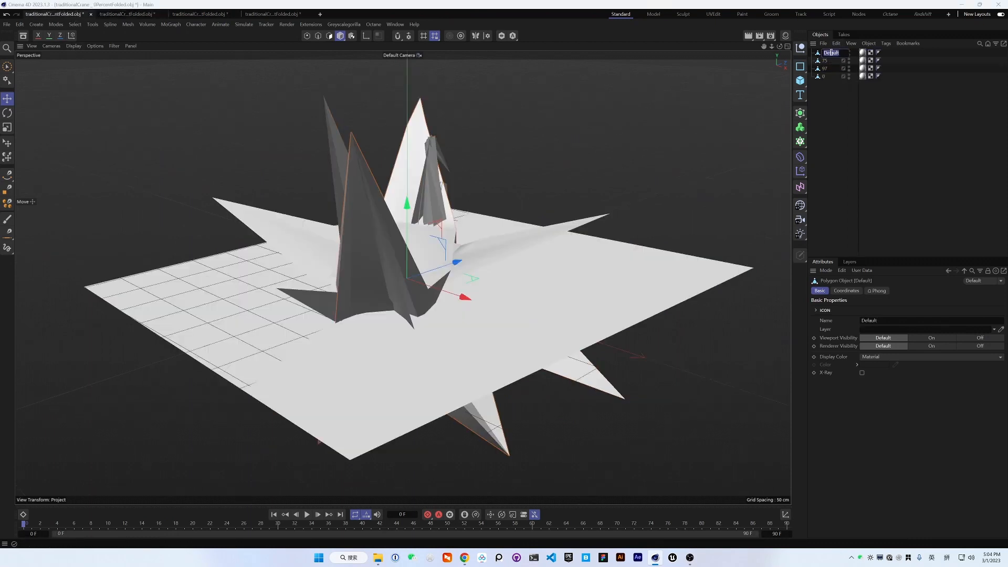
text(47)
key(Return)
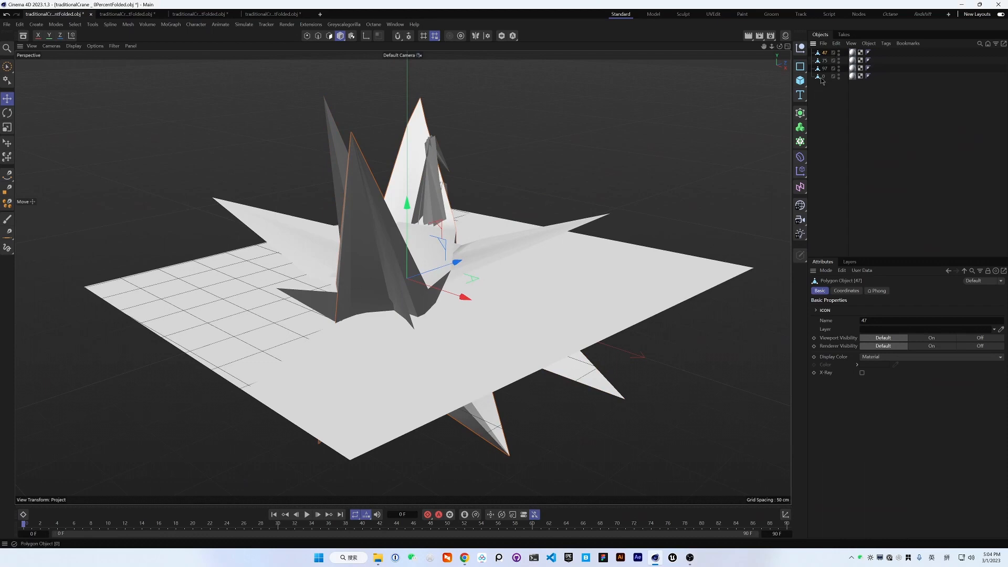
Hide objects 47, 75 and 97 in both viewport and render, leaving only the flat sheet 0 visible
click(822, 78)
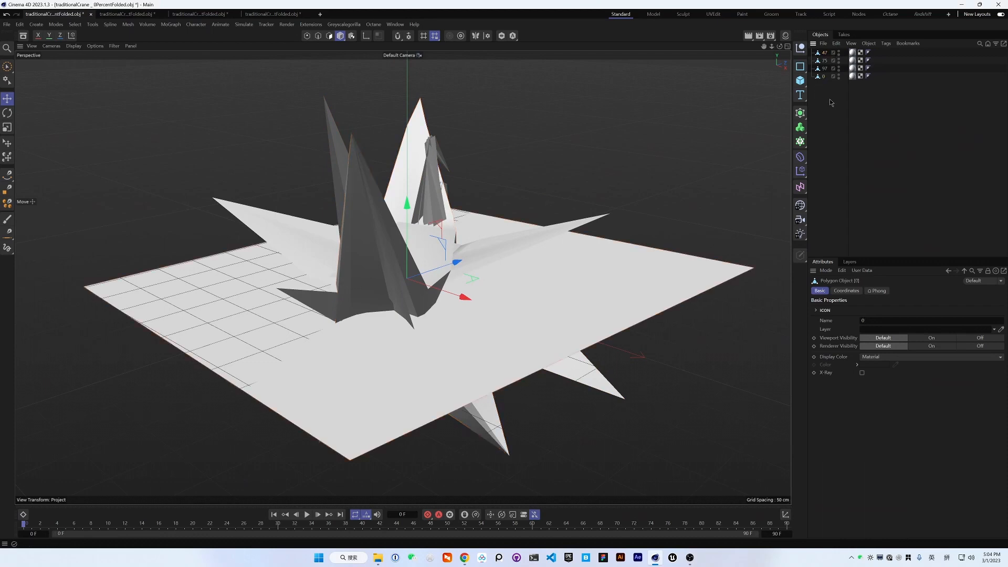
click(839, 68)
click(839, 68)
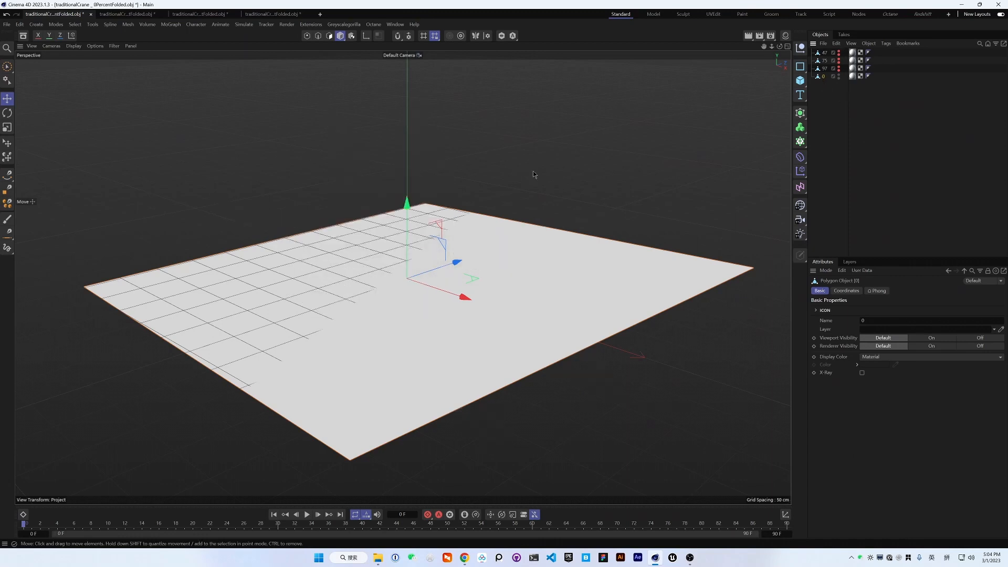
click(693, 336)
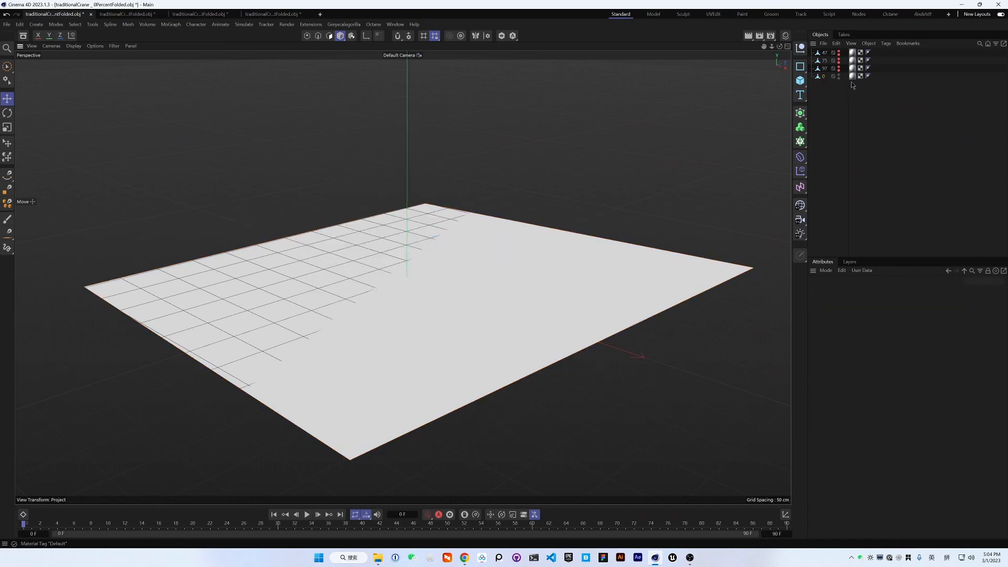
Add a Pose Morph tag to the flat sheet 0 and enable mixing in its basic properties
right_click(825, 77)
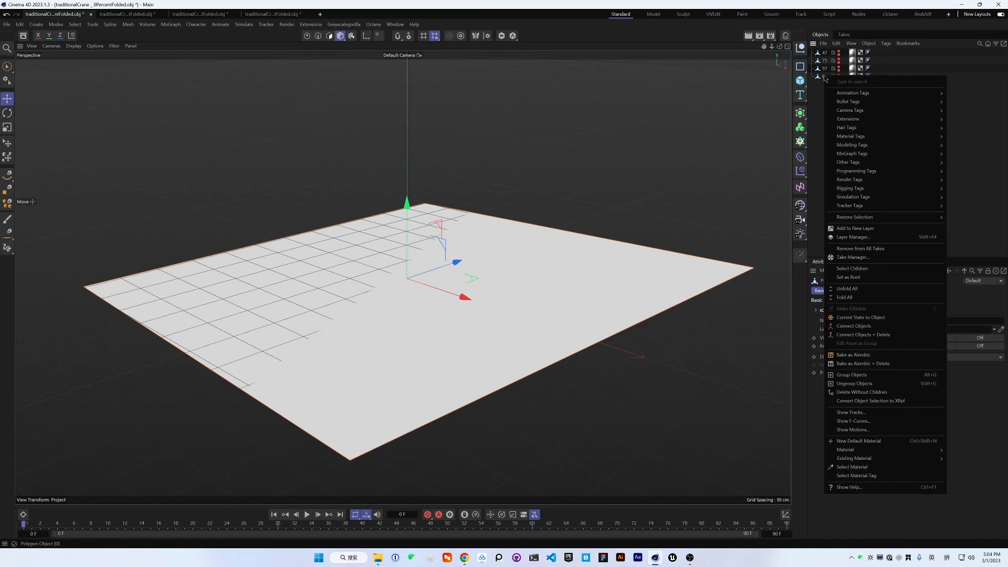
text(mor)
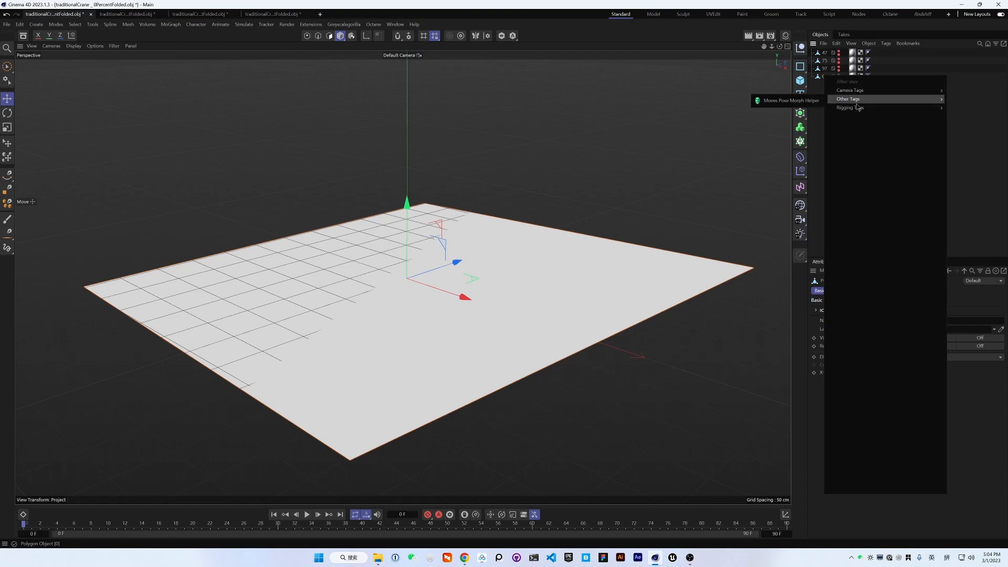
mouse_move(855, 114)
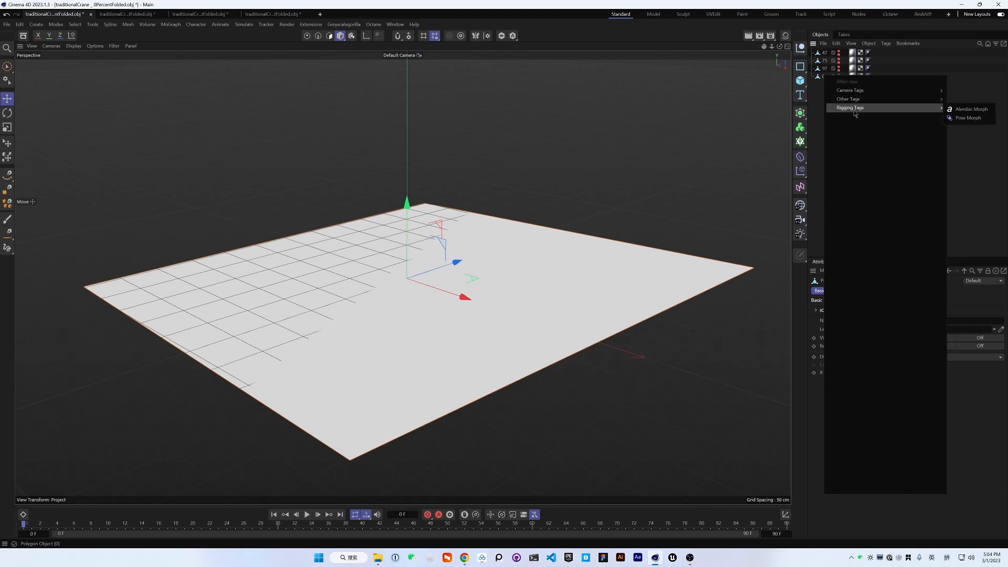
click(964, 119)
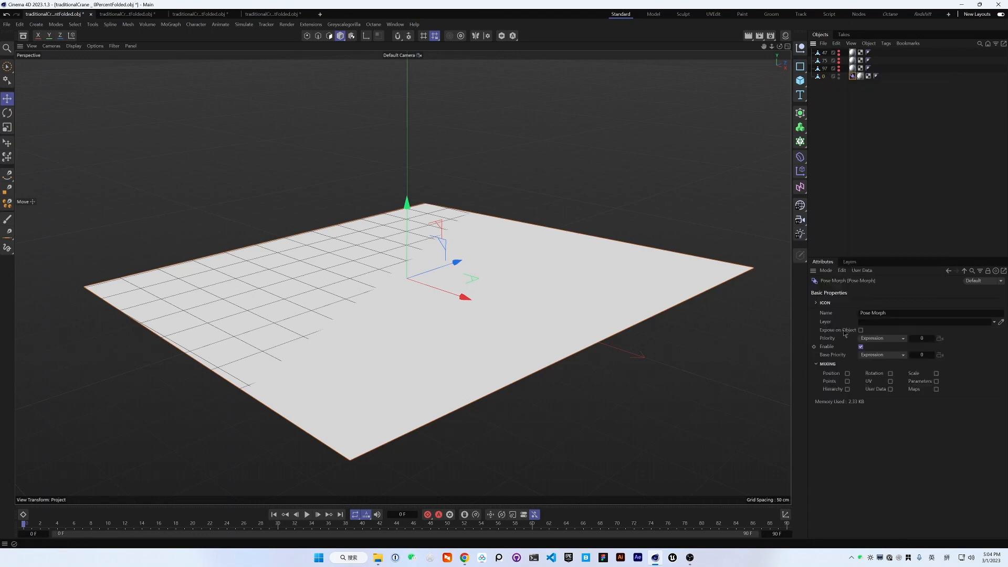
click(834, 374)
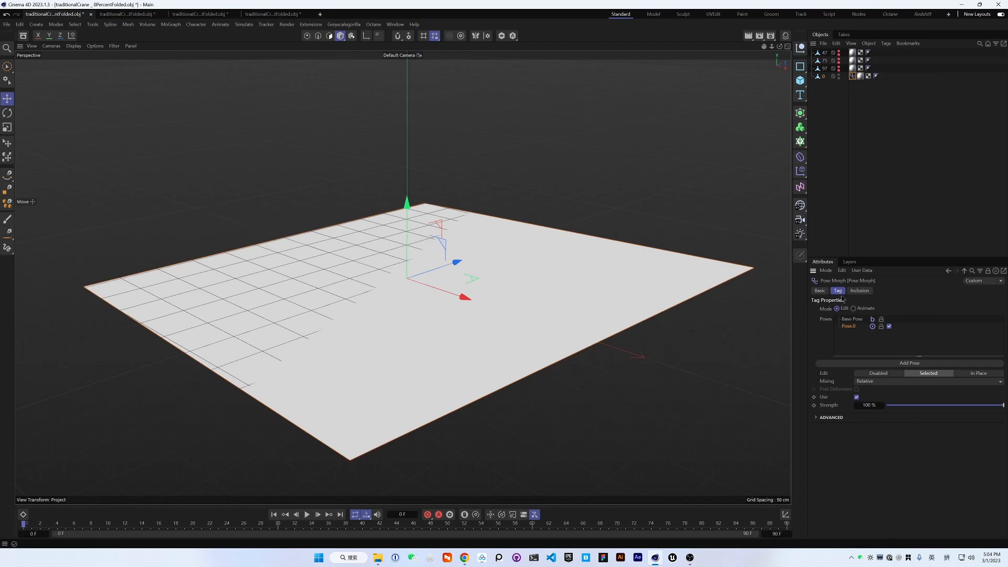
Lock the Pose Morph tag's attributes and add objects 97, 75 and 47 to its poses as relative morph targets
click(989, 271)
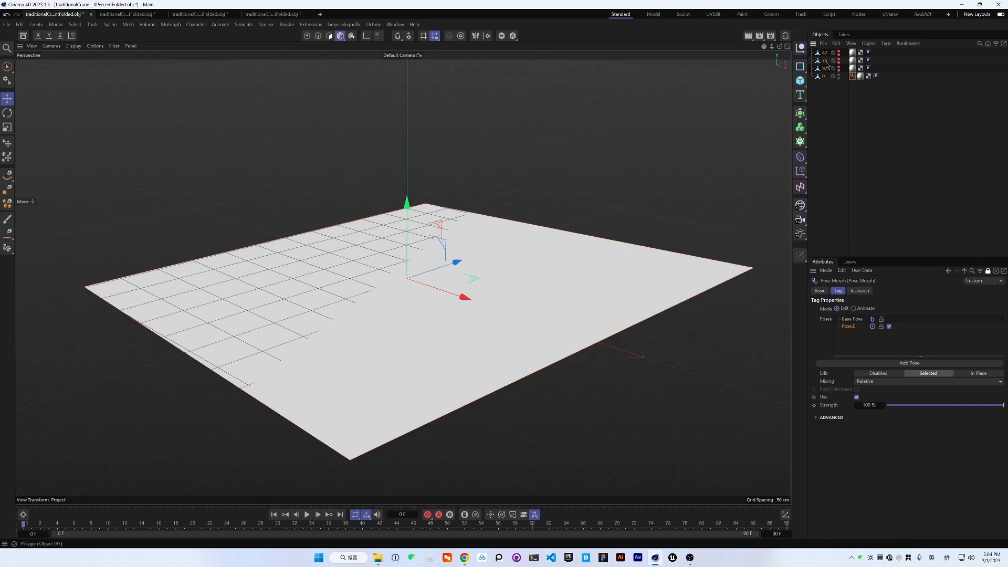
drag(825, 55, 855, 329)
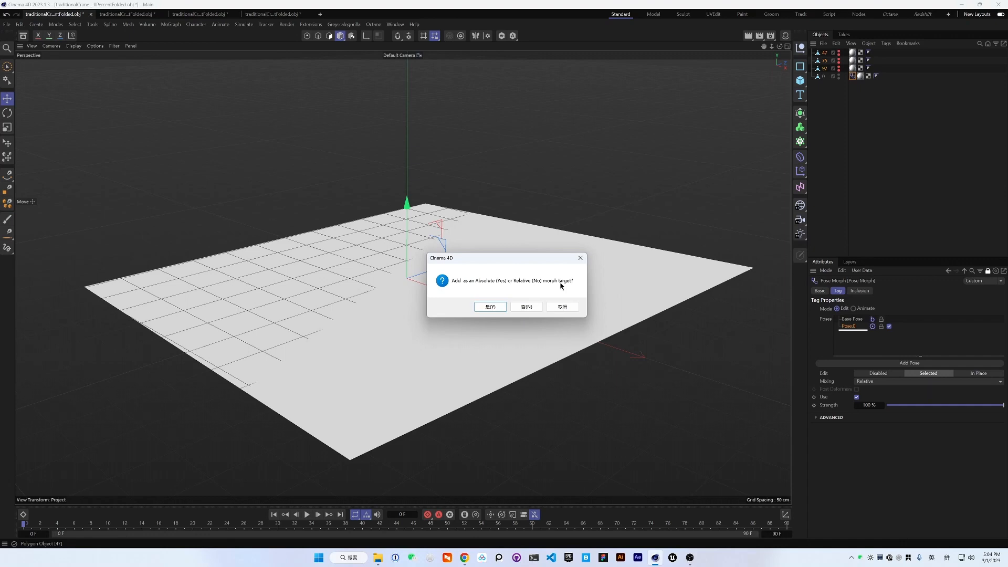
click(528, 308)
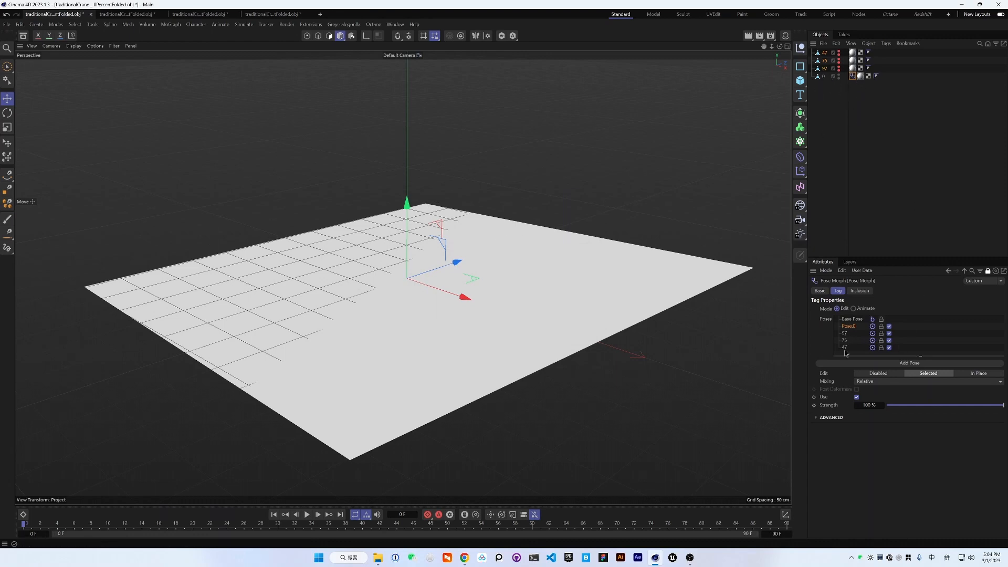
Reorder the morph poses to 47, 75, 97, try Absolute mixing on pose 97, and test the overall strength in Animate mode
drag(846, 351, 851, 334)
click(846, 334)
click(856, 348)
click(876, 382)
click(880, 393)
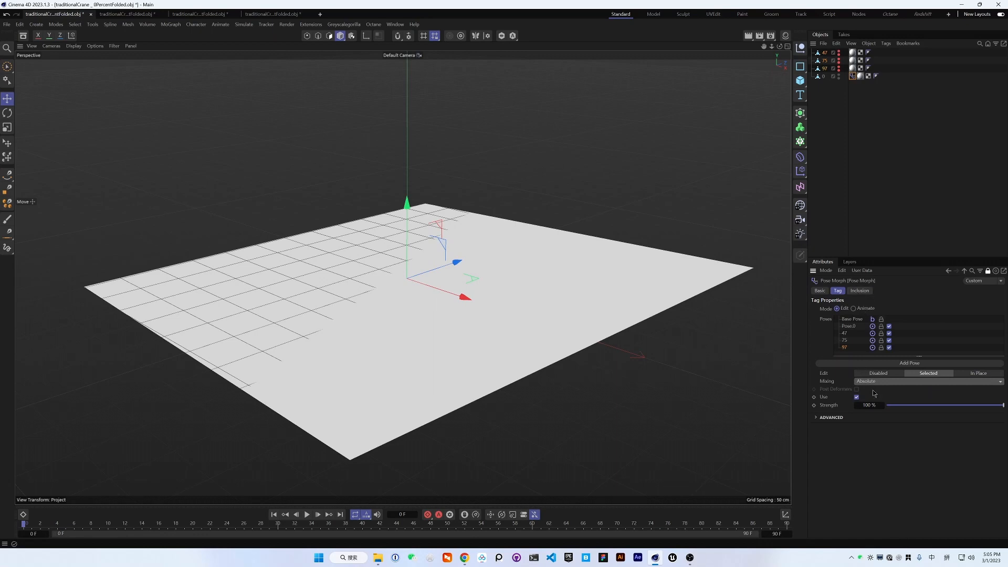
click(858, 308)
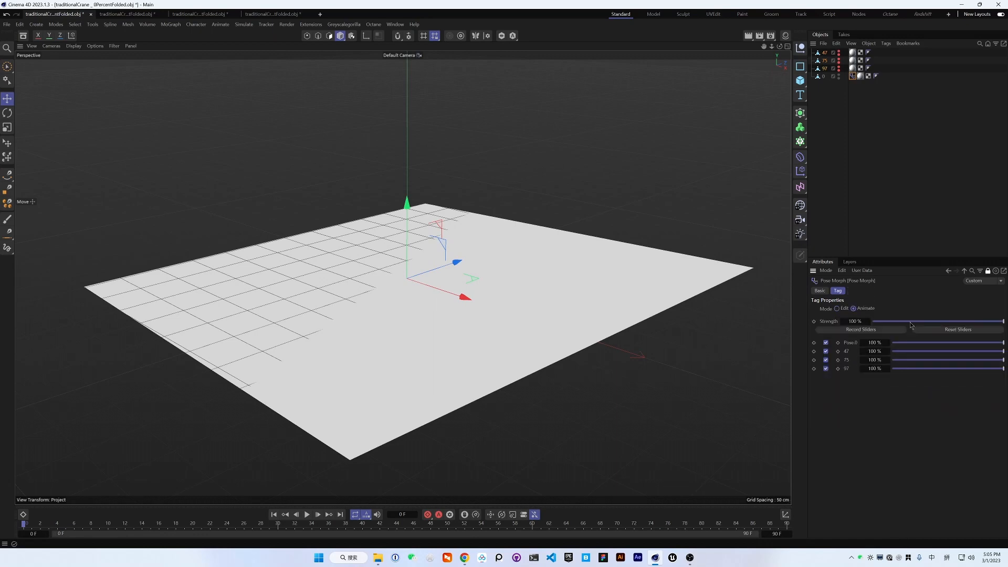
drag(904, 322, 1004, 322)
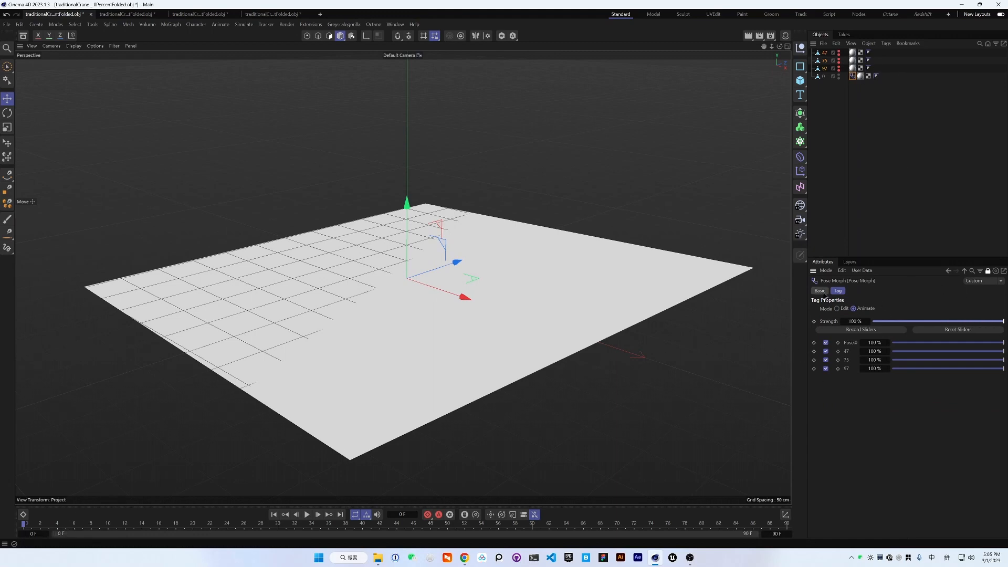
Return the Pose Morph tag to Edit mode and set pose 97's mixing back to Relative
click(842, 310)
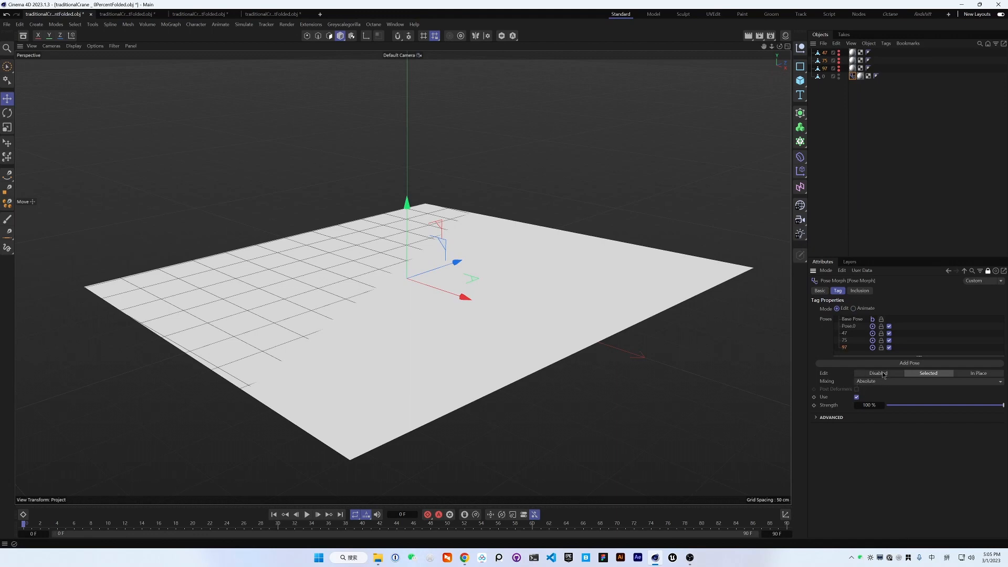
click(936, 381)
click(882, 394)
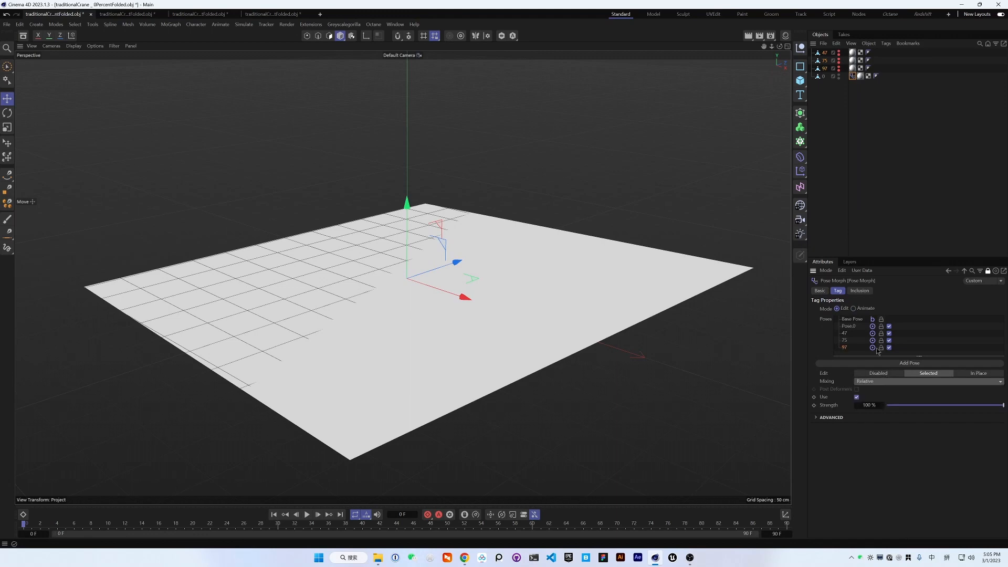
click(857, 292)
click(838, 292)
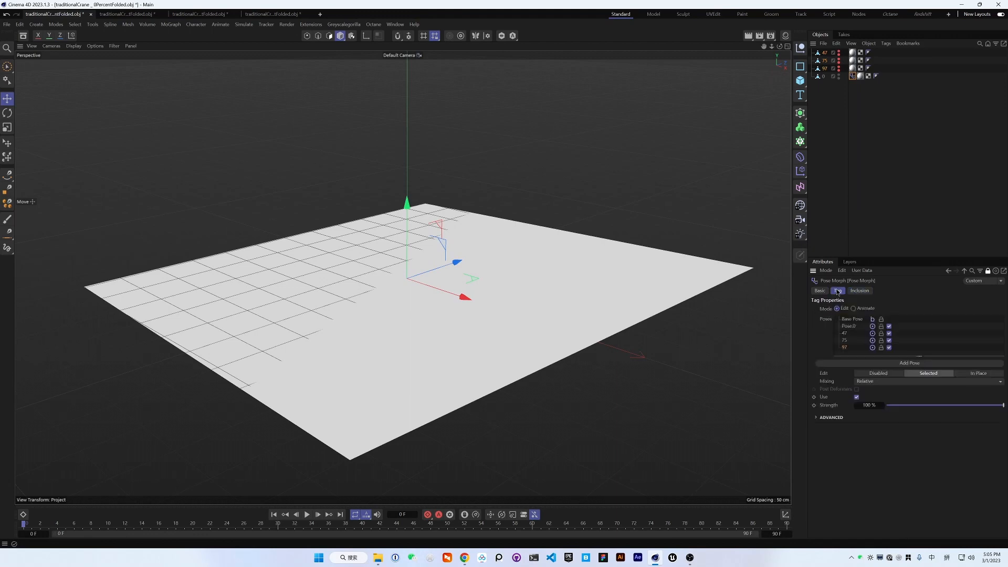
Test the individual pose strengths in Animate mode by resetting them to 0% and raising them again
click(863, 310)
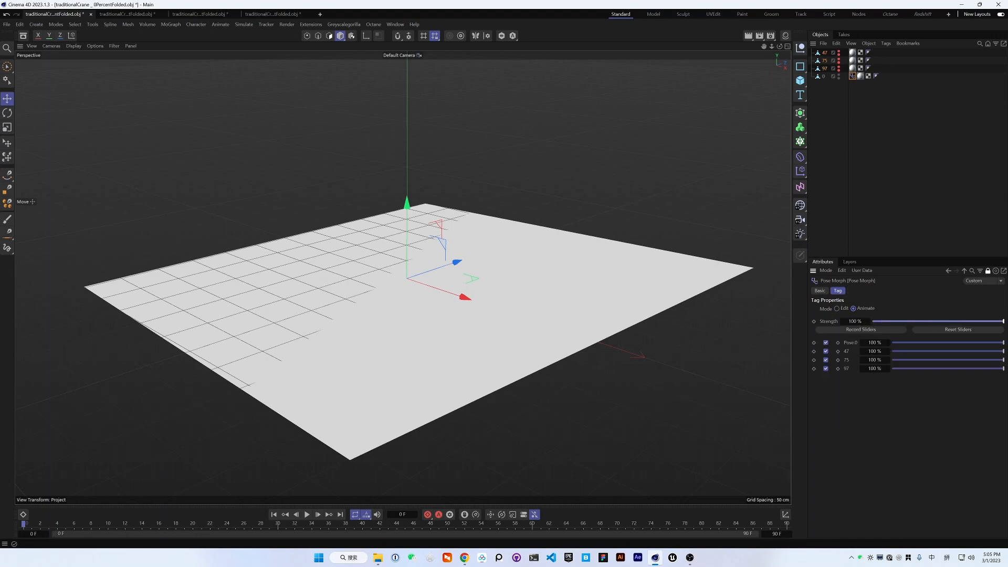
ctrl+click(932, 344)
ctrl+click(930, 351)
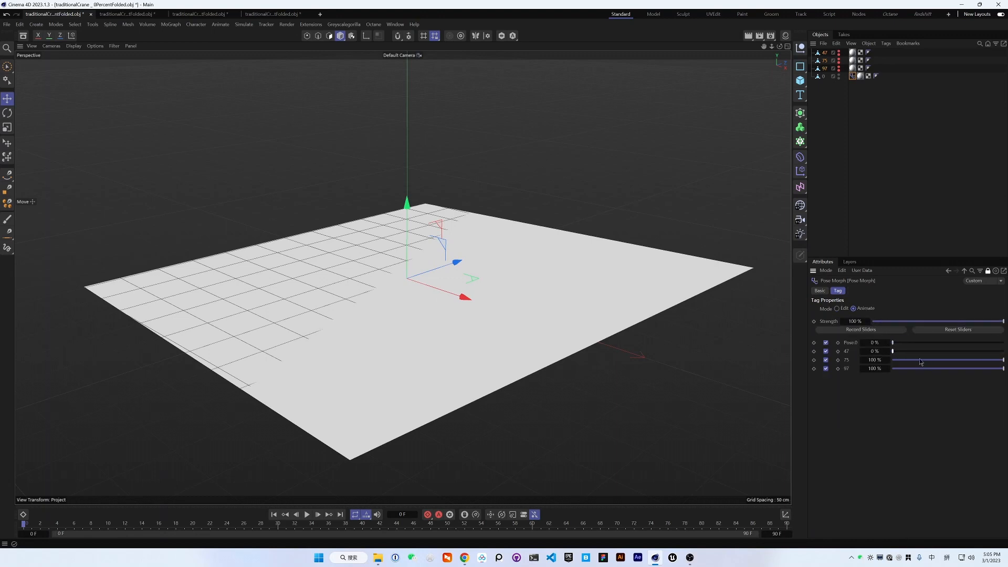
ctrl+click(929, 360)
drag(931, 343, 1007, 360)
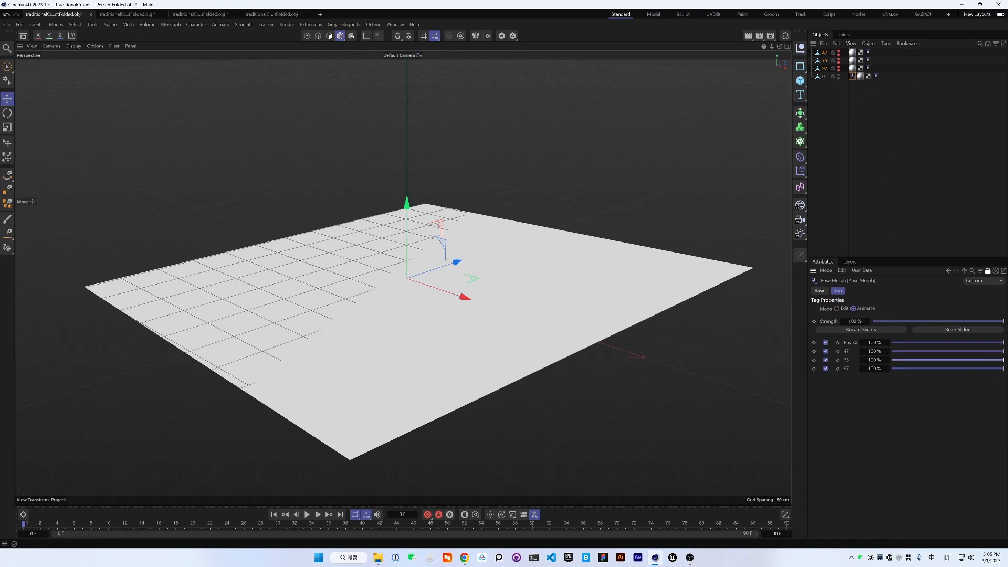
key(alt+Tab)
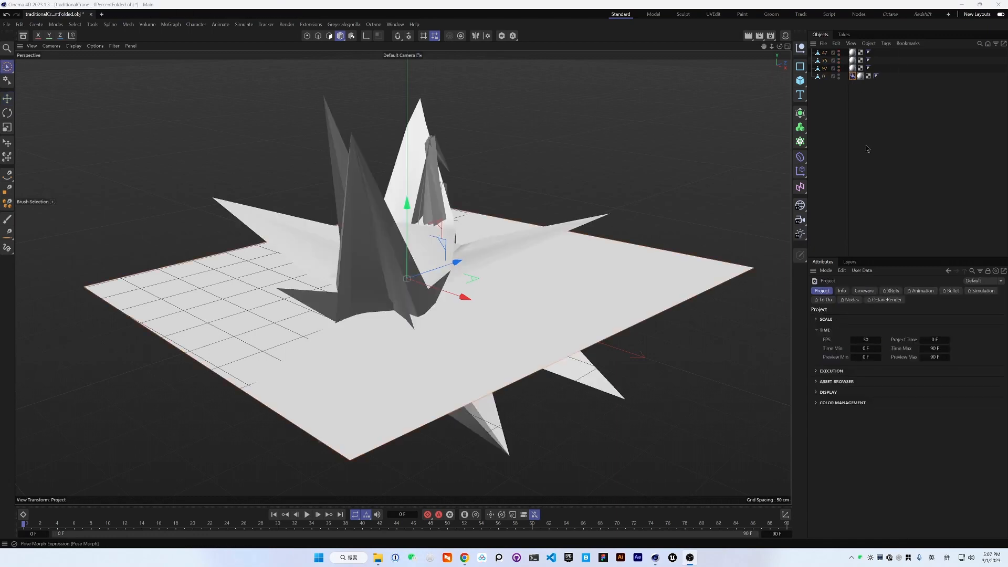
Select all four meshes and enable Points mixing in the flat sheet 0's Pose Morph tag
click(853, 76)
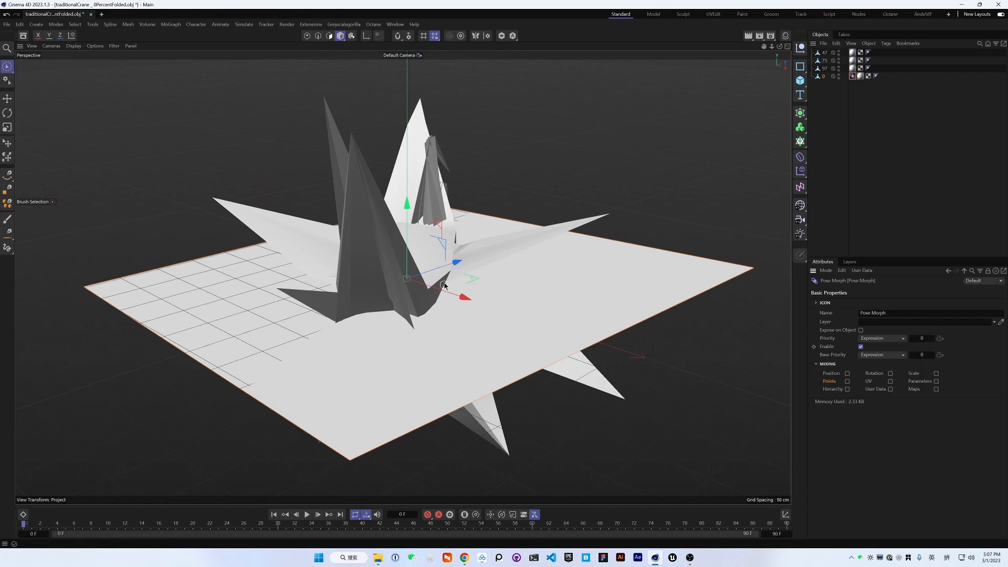
mouse_move(427, 282)
alt+mouse_down()
mouse_move(283, 264)
mouse_move(349, 264)
mouse_move(427, 299)
alt+mouse_up()
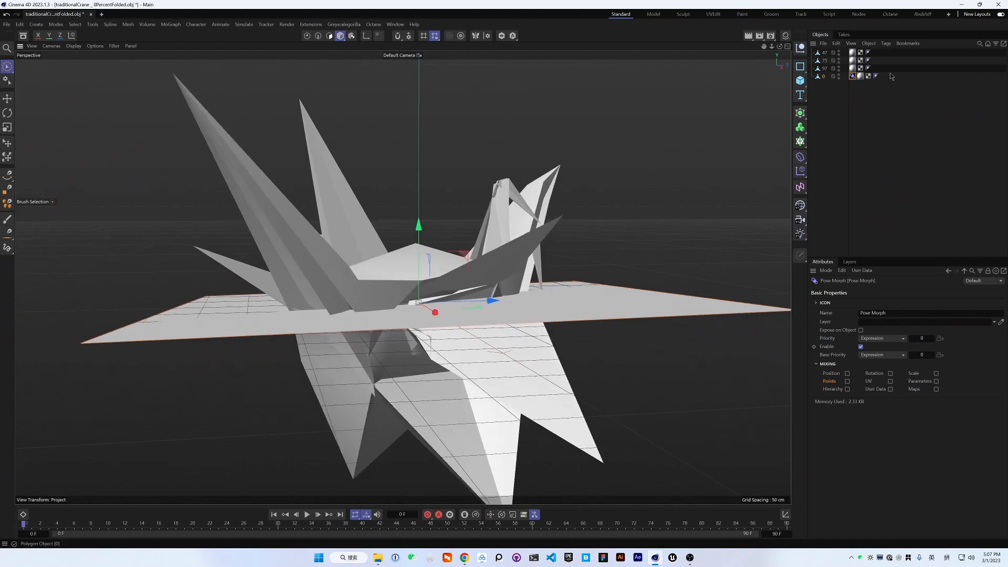
click(822, 76)
shift+click(823, 54)
click(852, 76)
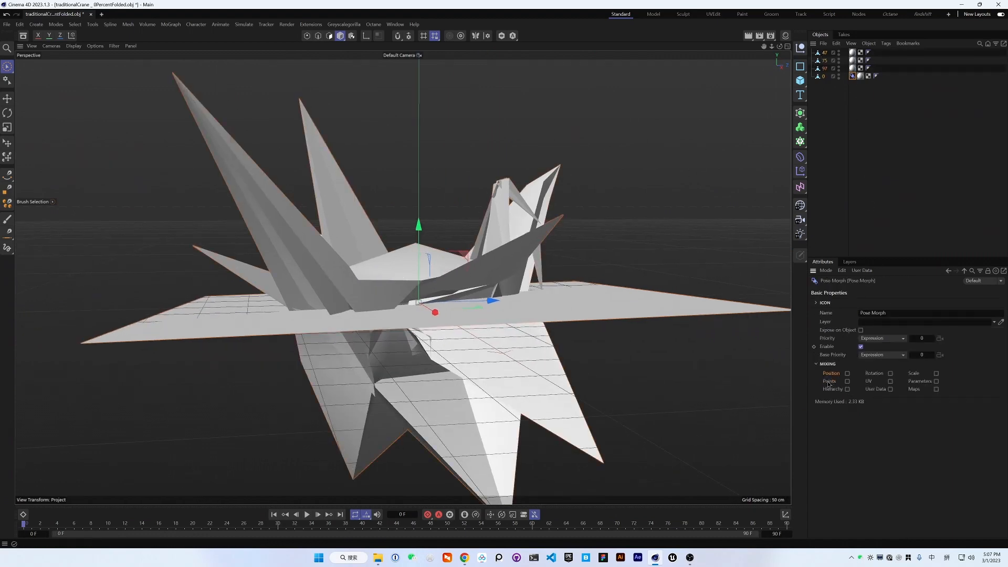
click(847, 381)
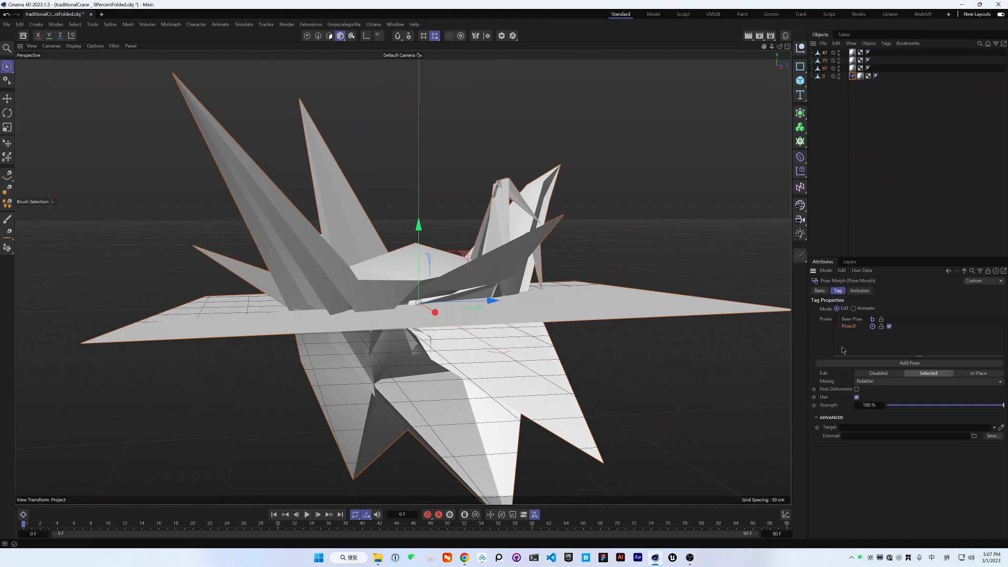
Lock the tag's attributes, add objects 47, 75 and 97 as relative morph targets, and order the poses 47, 75, 97
click(988, 271)
drag(826, 55, 852, 327)
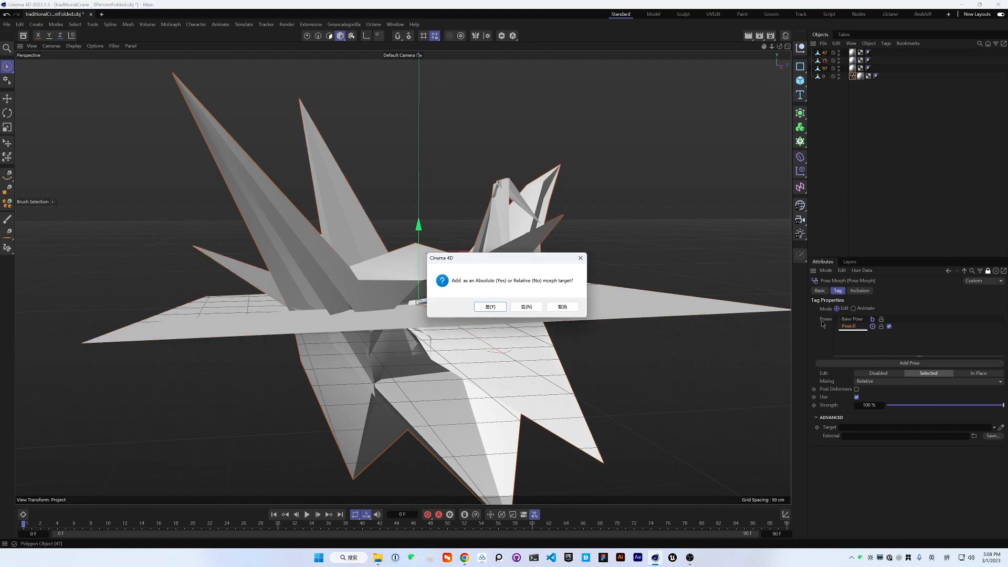
click(526, 308)
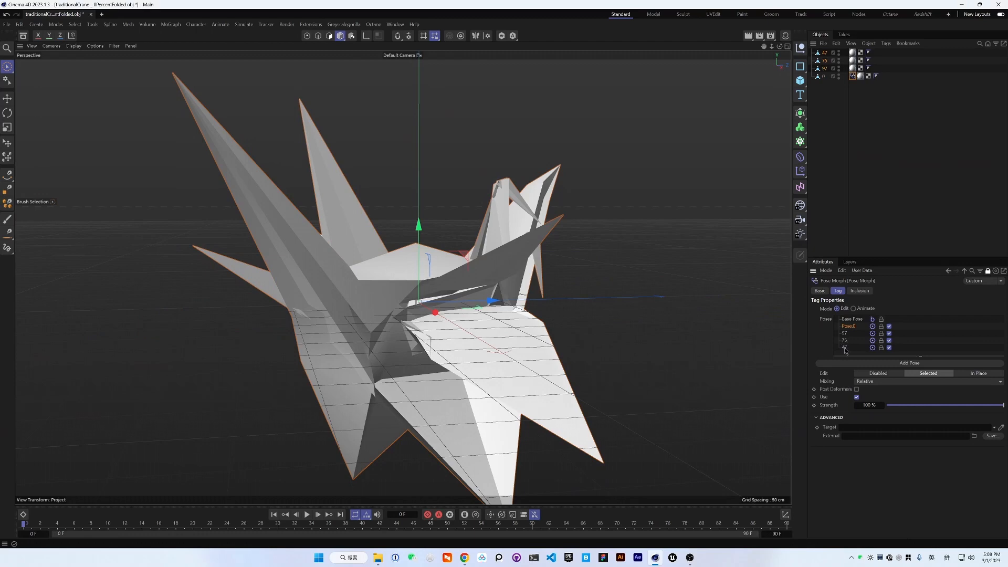
drag(845, 349, 847, 338)
Switch the Pose Morph tag to Animate mode, hide source objects 47, 75 and 97, and test the overall and individual strengths
click(859, 310)
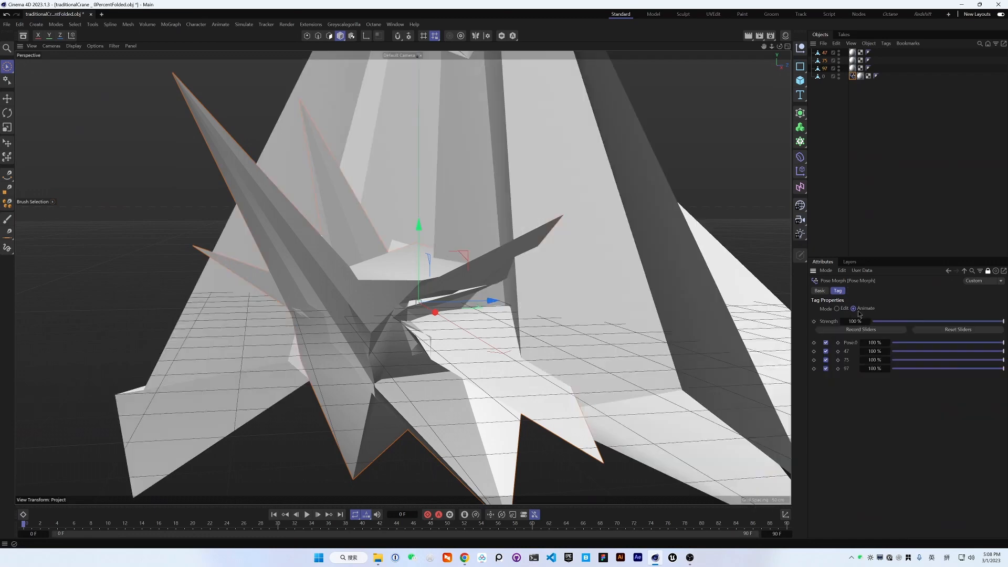
click(823, 77)
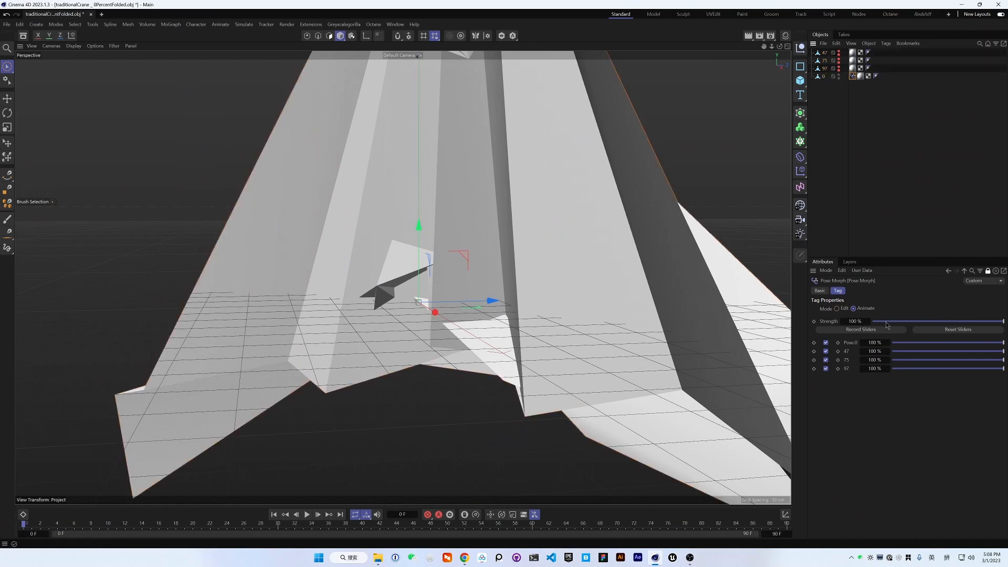
drag(887, 324, 1004, 328)
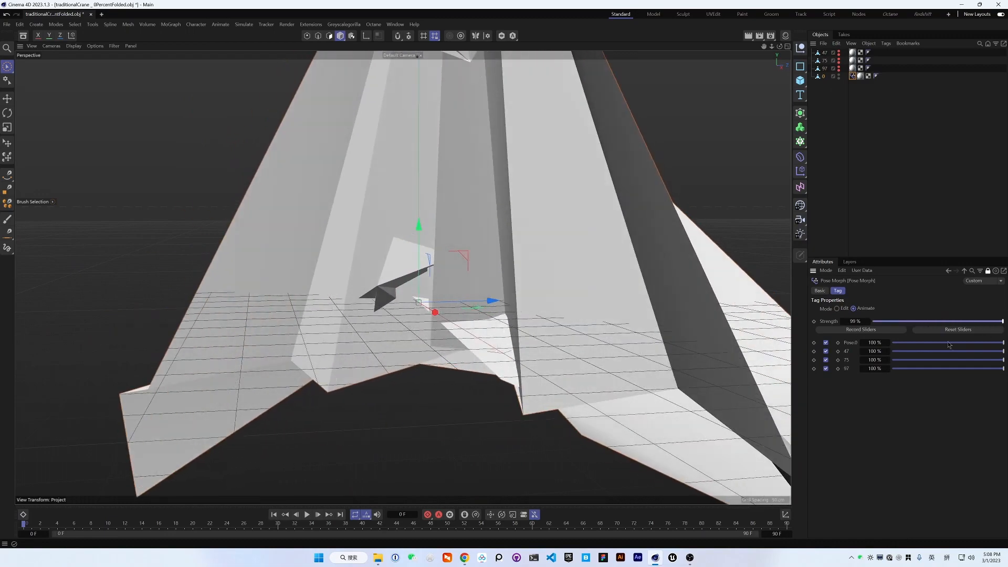
drag(949, 343, 819, 344)
drag(914, 354, 1004, 343)
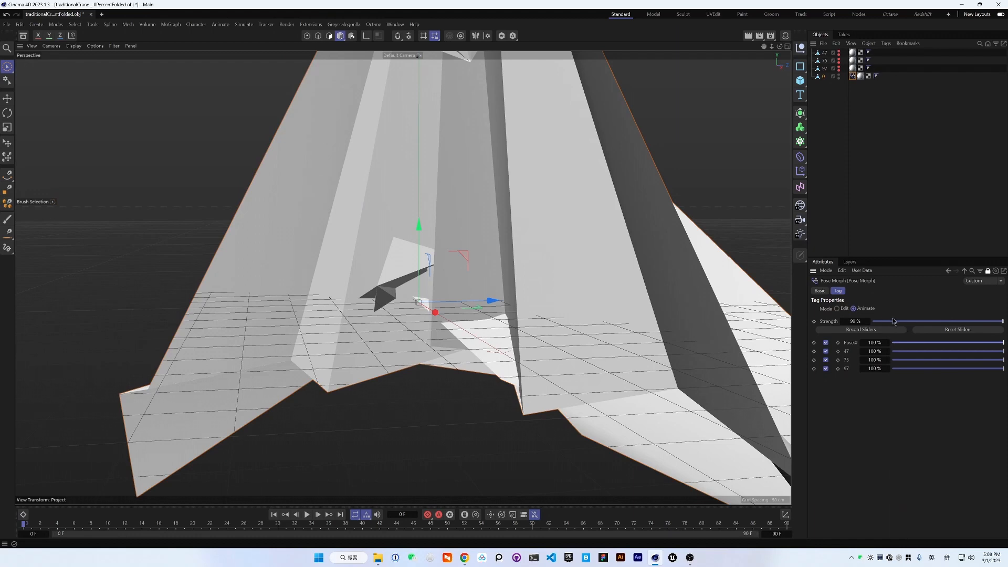
Set the overall morph strength to 0% and keyframe it at frame 0 together with the pose strengths at 100%
drag(894, 321, 840, 321)
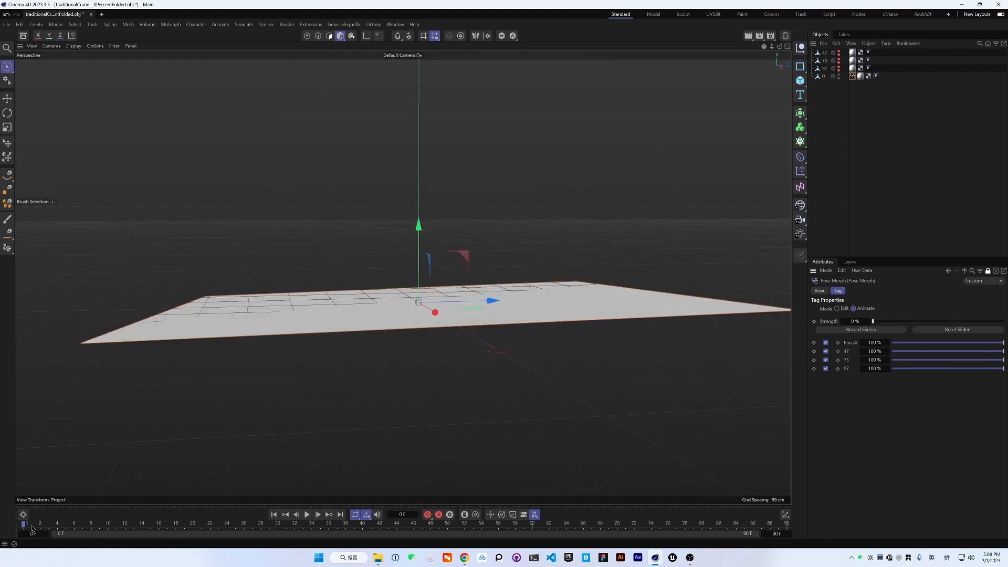
click(814, 321)
At frame 30, keyframe the overall strength and pose 97 at 100%, with Pose.0, 47 and 75 at 0%
drag(58, 527, 279, 531)
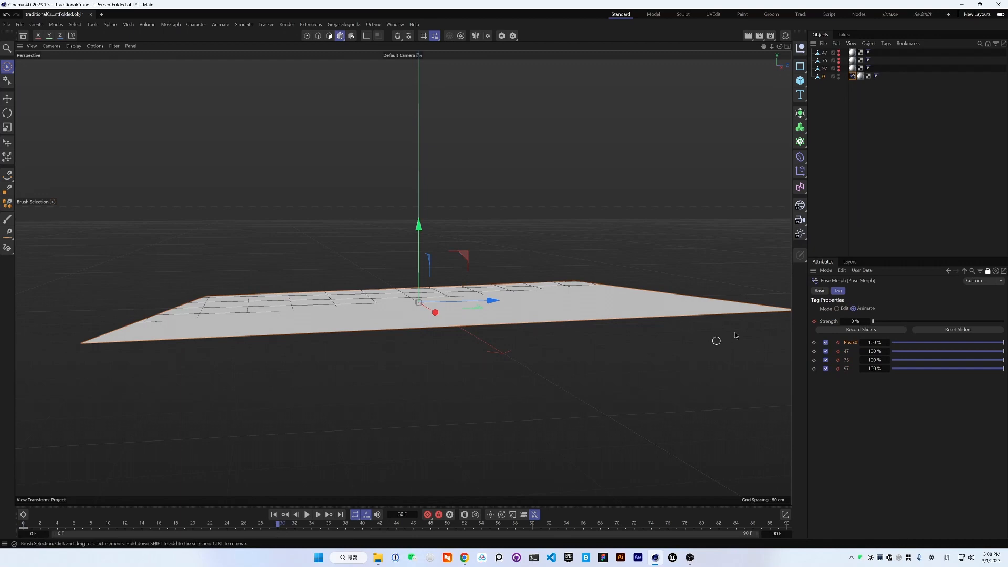
drag(891, 323, 1003, 321)
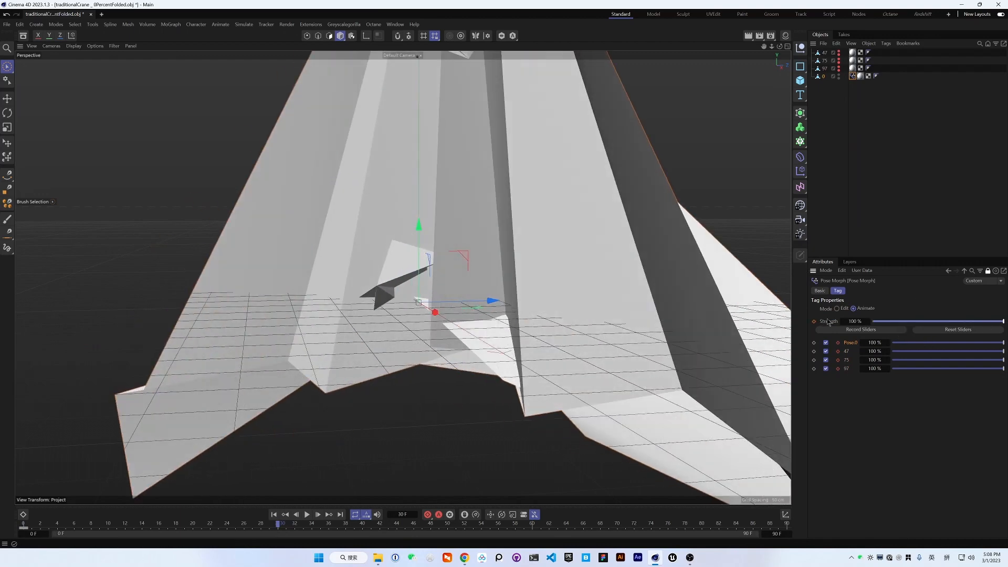
drag(911, 344, 845, 352)
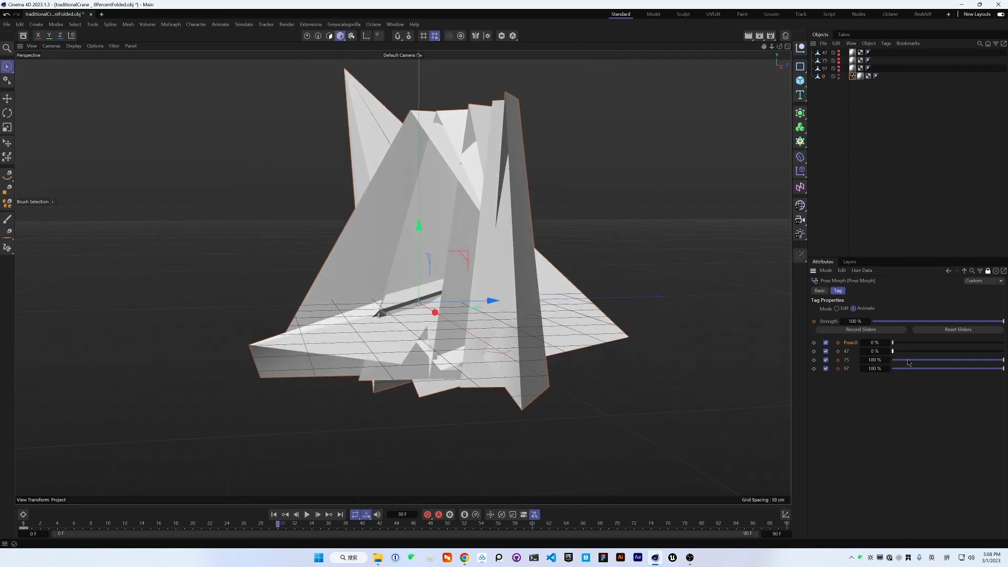
drag(908, 359, 836, 362)
click(814, 321)
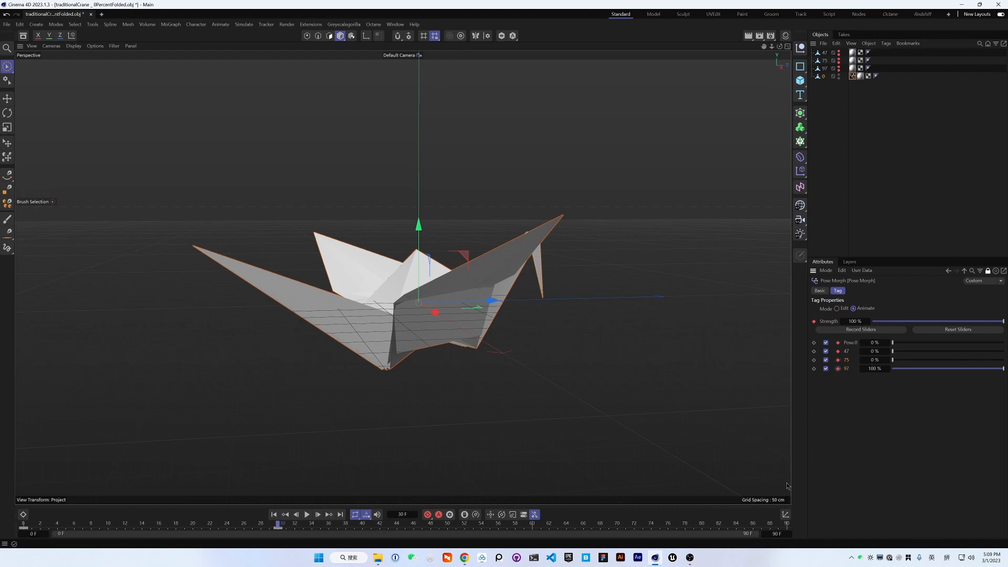
Play the folding animation from frame 0 and examine the morph from another angle
drag(142, 524, 22, 525)
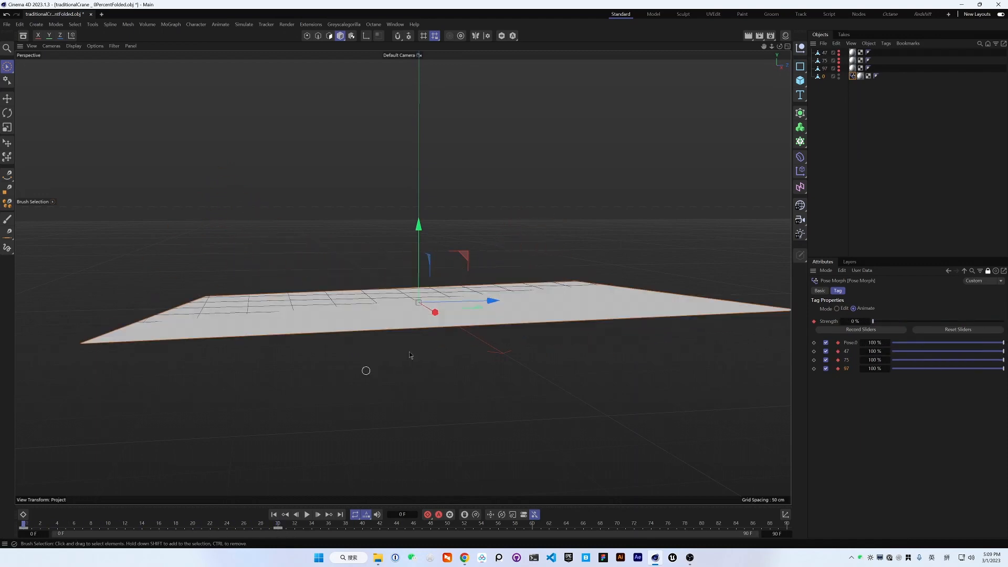
click(307, 514)
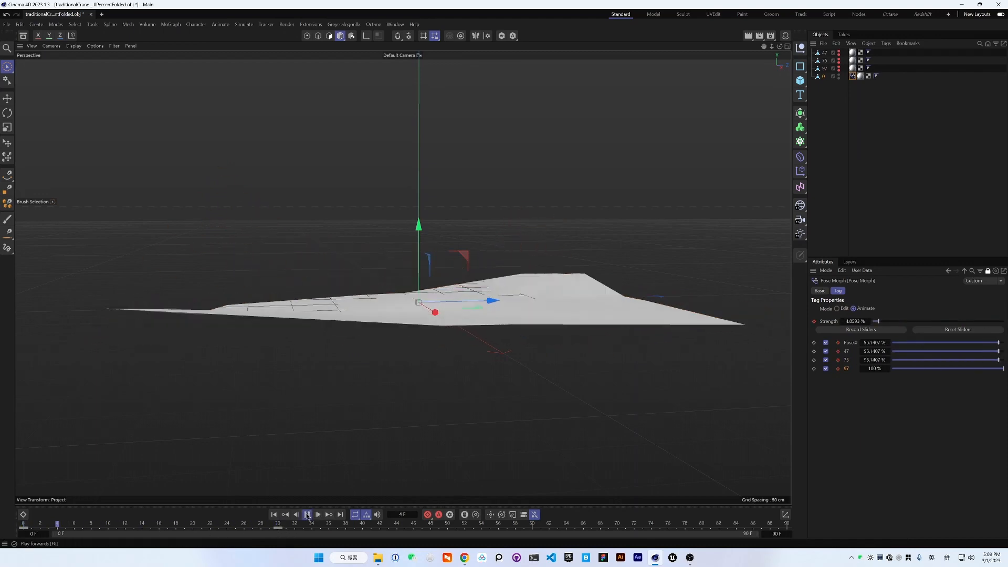
alt+drag(455, 319, 206, 340)
alt+drag(475, 301, 396, 372)
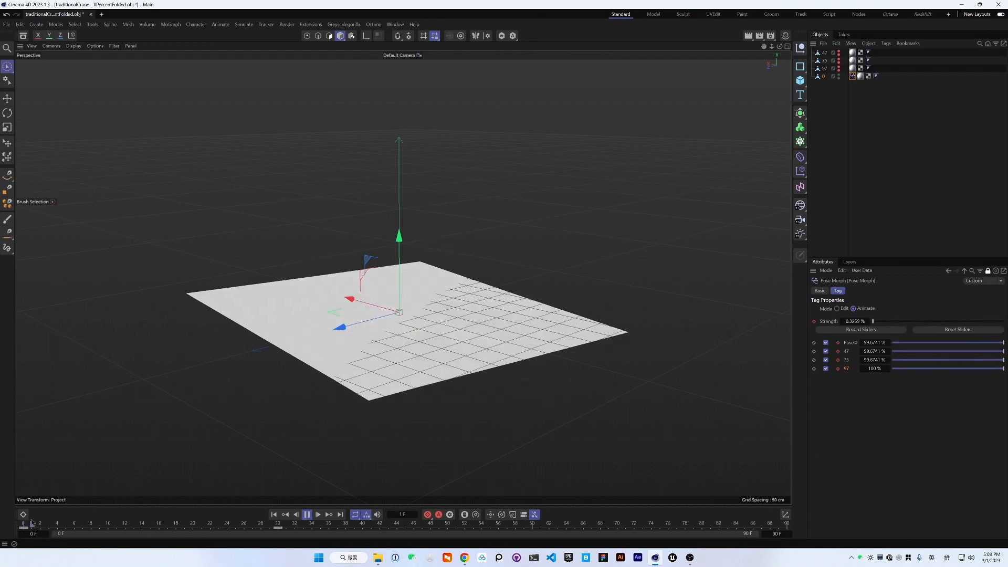
Add a Jiggle deformer and make it a child of the morphing sheet 0
click(800, 157)
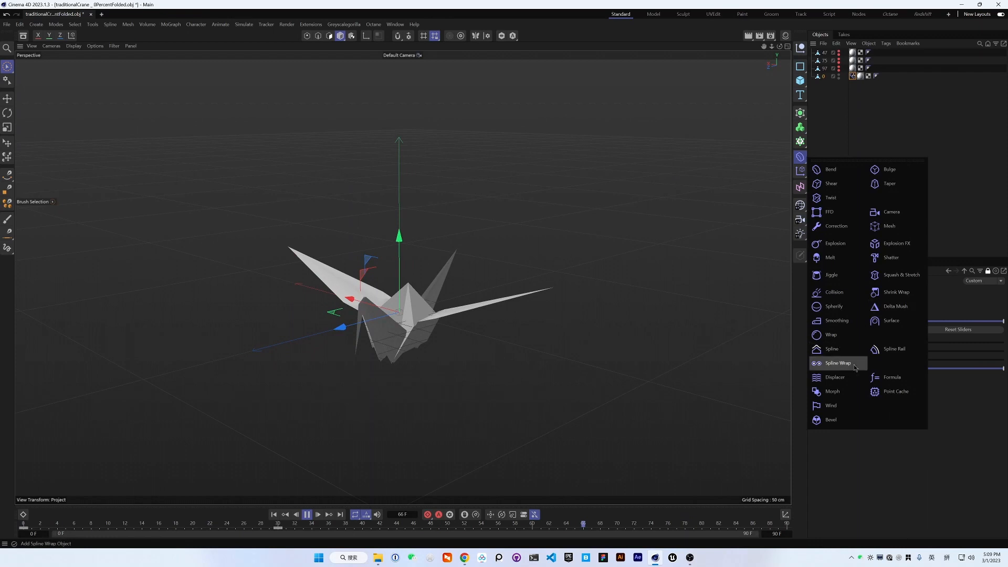
click(829, 274)
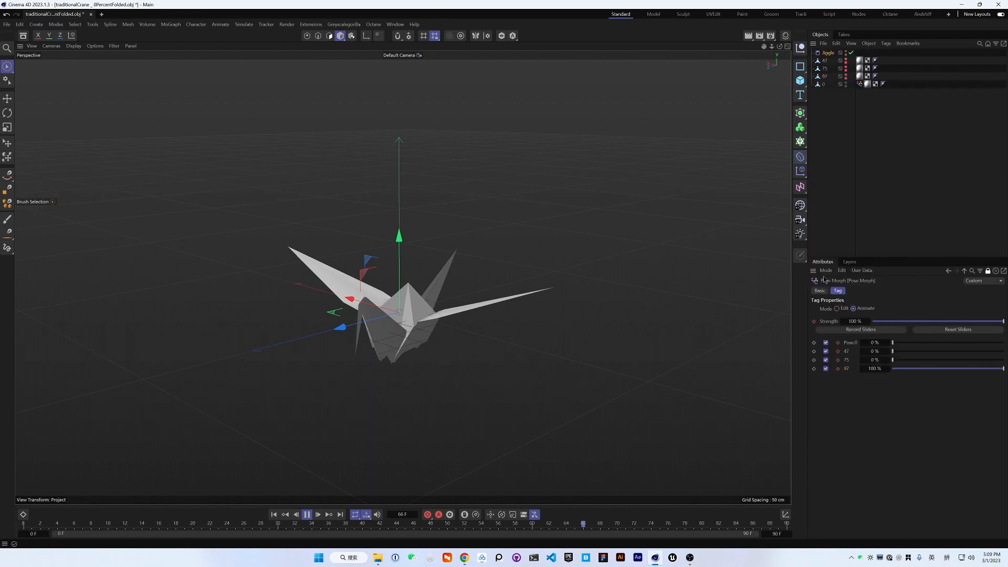
drag(830, 54, 824, 85)
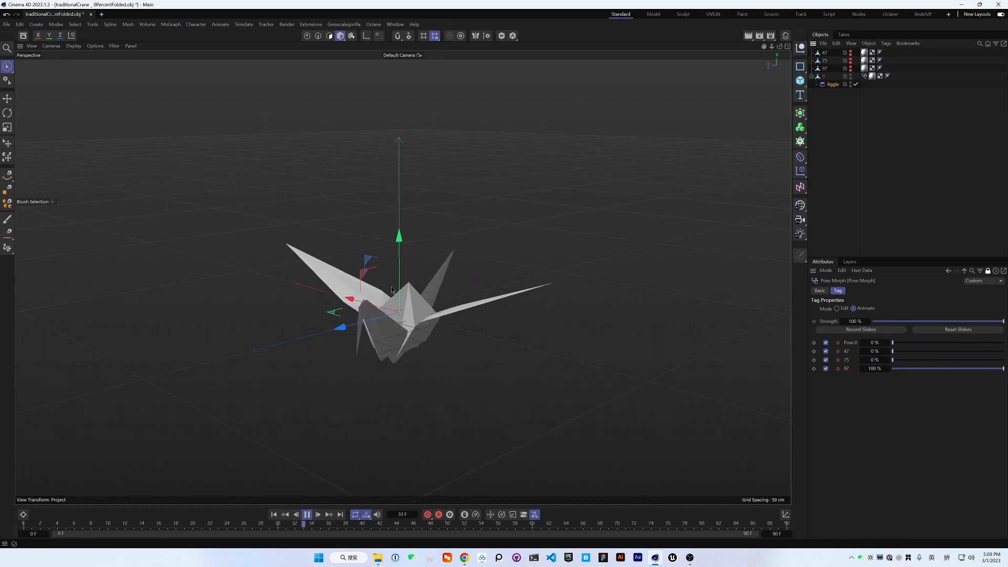
Examine the Jiggle effect on the folding crane from different angles during playback
alt+drag(411, 314, 423, 295)
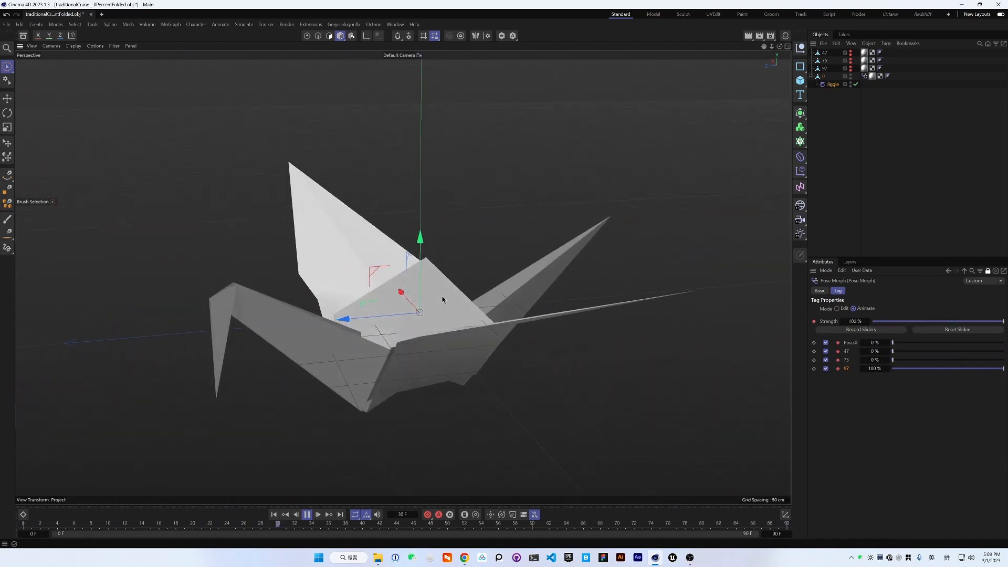
alt+right_drag(443, 299, 398, 331)
drag(160, 524, 139, 527)
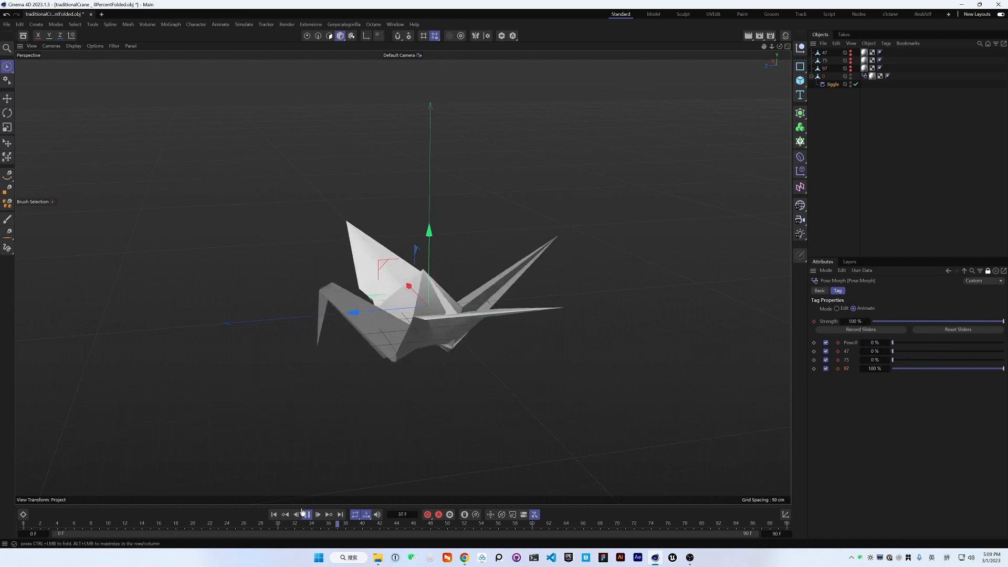
Stop the playback and open an enlarged dope sheet timeline beneath the viewport
key(space)
drag(110, 525, 124, 524)
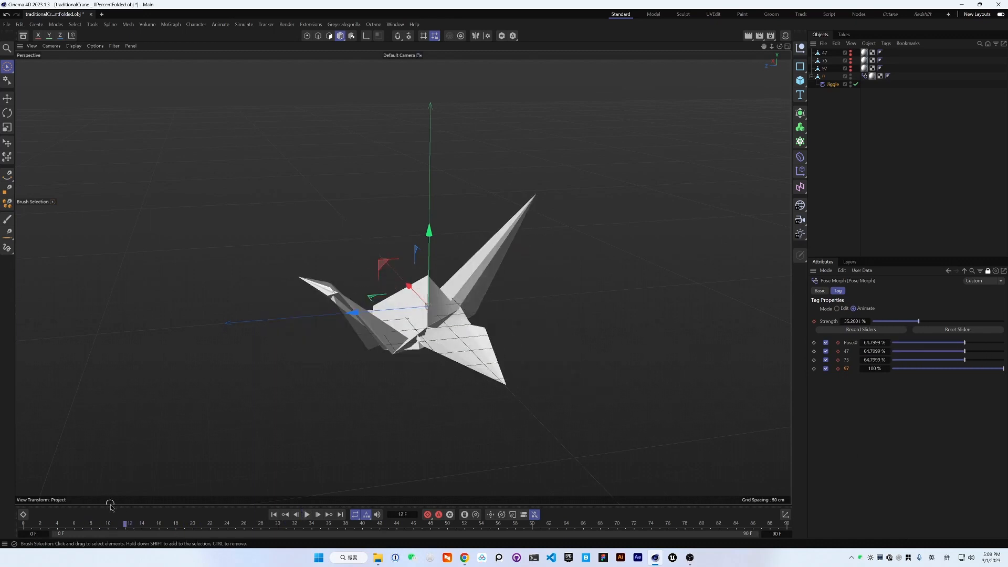
click(23, 515)
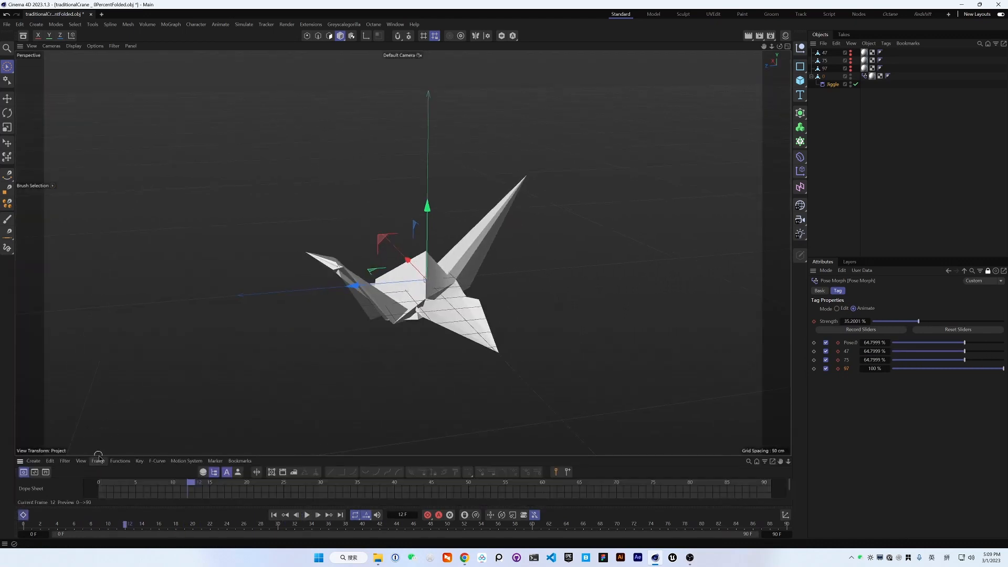
drag(98, 457, 135, 355)
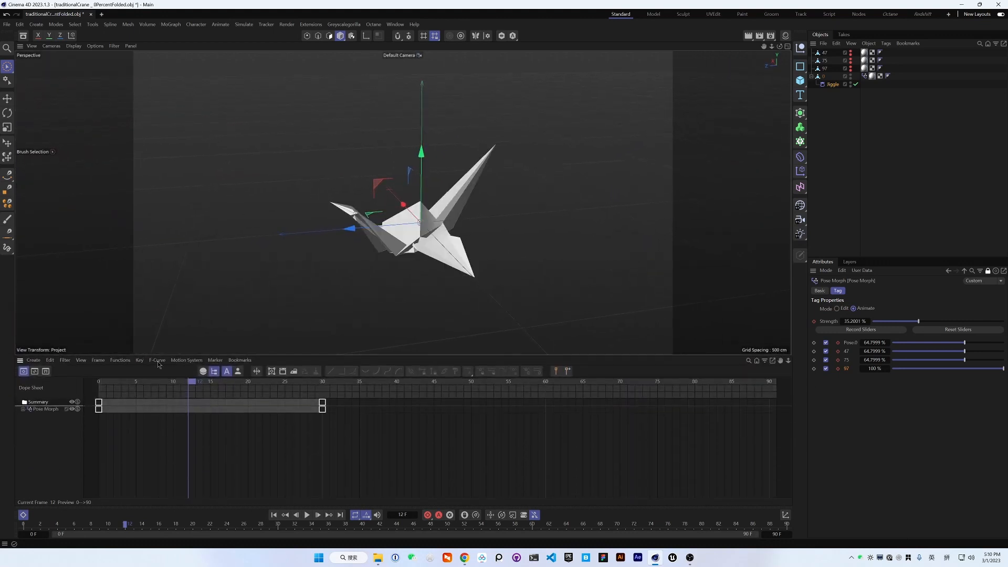
Examine the Pose Morph strength tracks and their F-curves while scrubbing, including the Pose.0, 47, 75 and 97 curves
drag(193, 383, 241, 400)
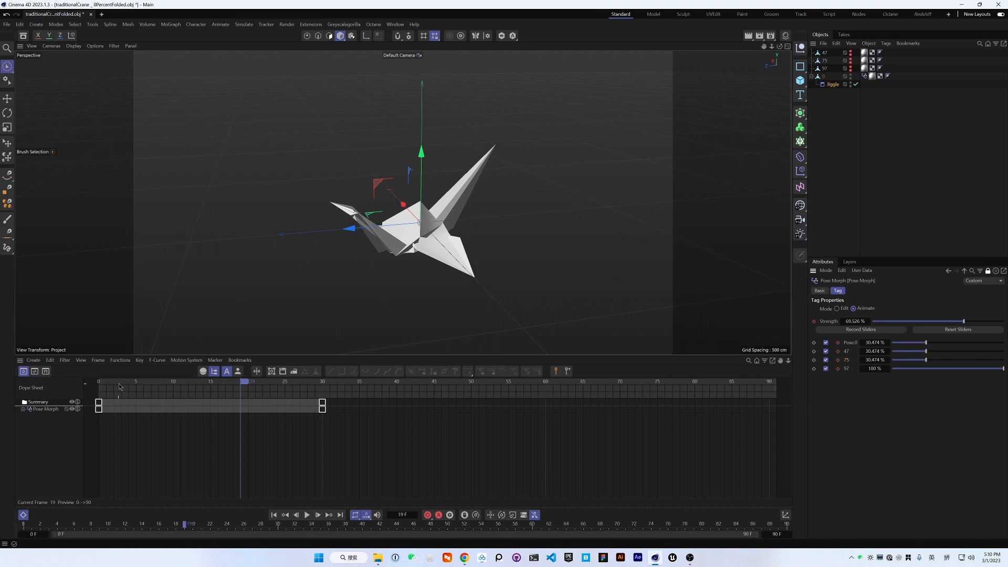
drag(120, 386, 151, 390)
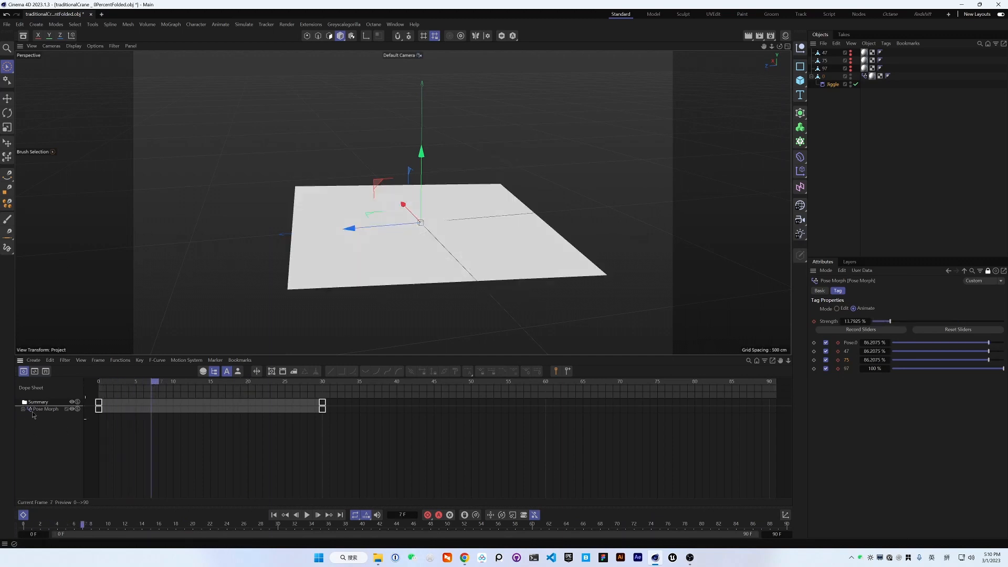
click(24, 413)
click(25, 412)
click(34, 371)
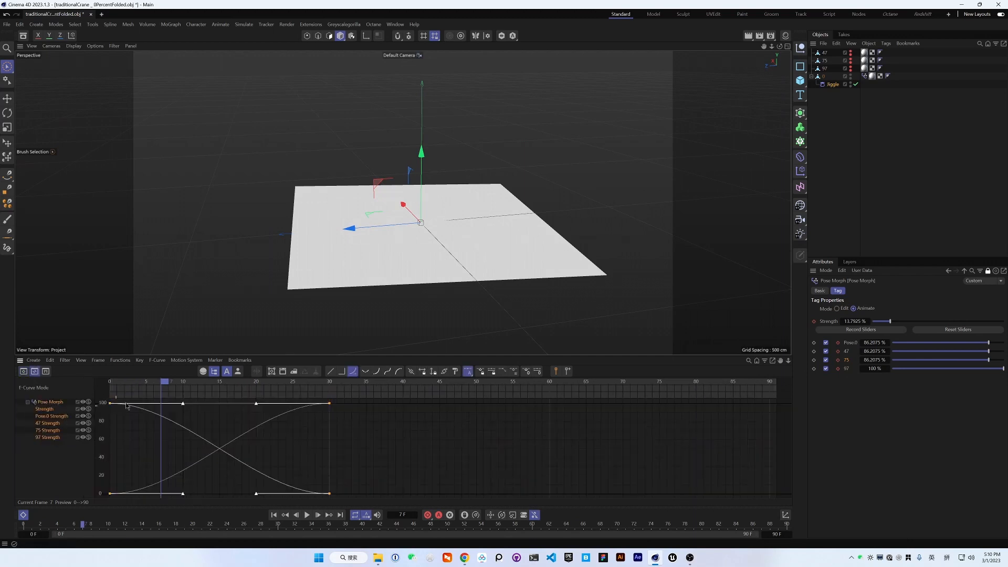
click(51, 430)
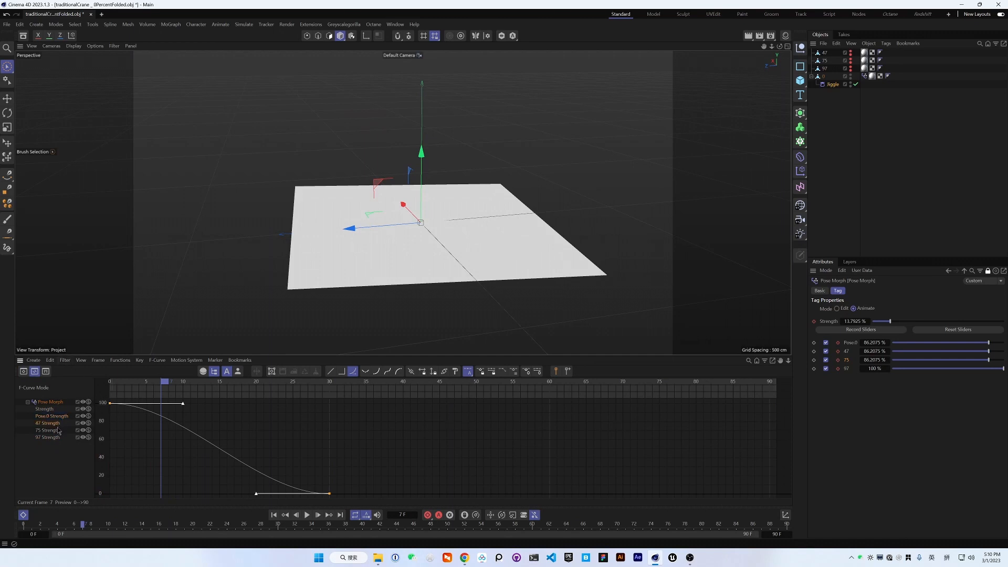
click(53, 437)
click(54, 416)
mouse_move(168, 389)
mouse_down()
mouse_move(135, 388)
mouse_move(208, 391)
mouse_move(170, 395)
mouse_up()
click(24, 372)
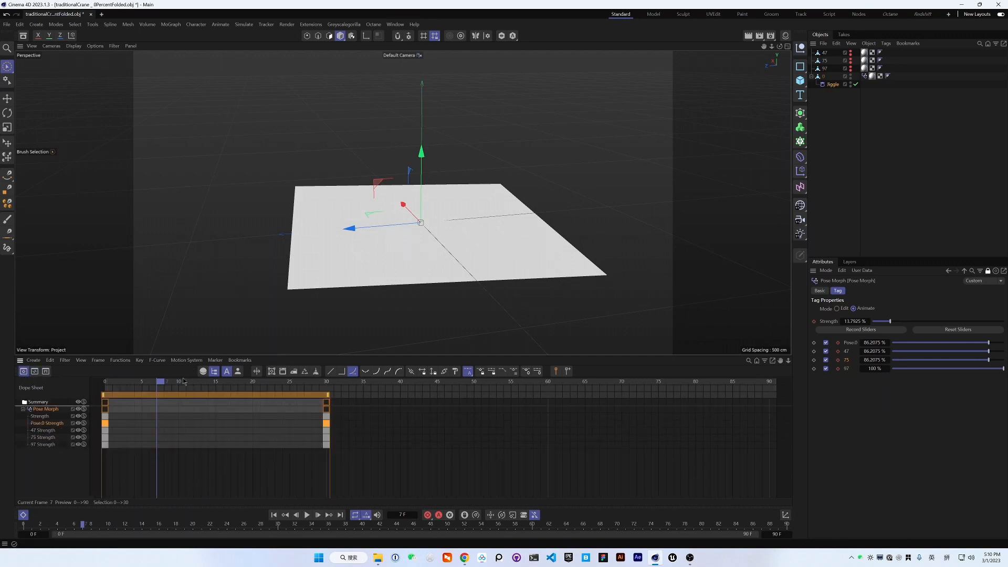
Disable the Jiggle deformer and scrub the timeline up to frame 40 to check the plain folding morph
click(153, 383)
drag(154, 384, 179, 383)
click(409, 431)
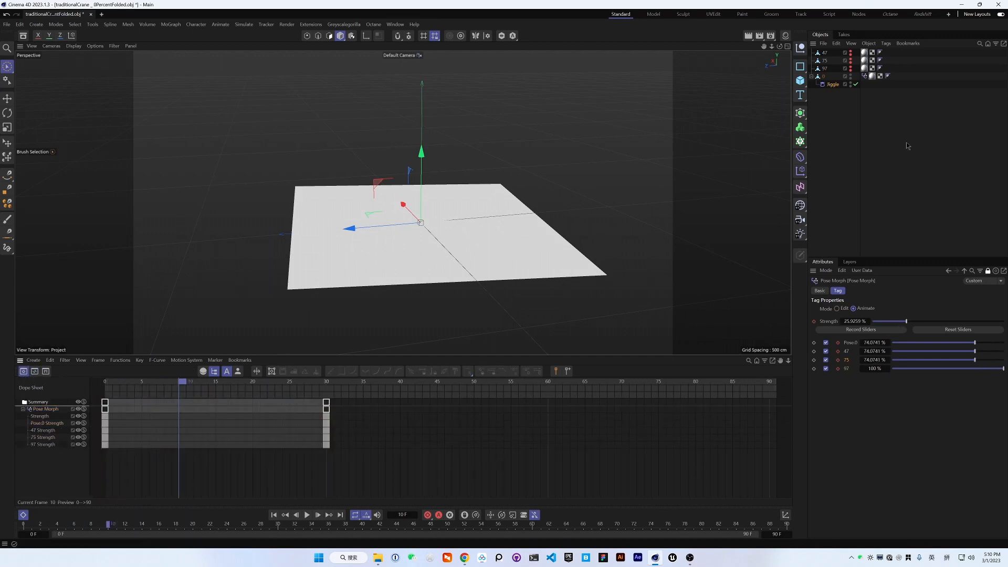
click(907, 149)
click(856, 84)
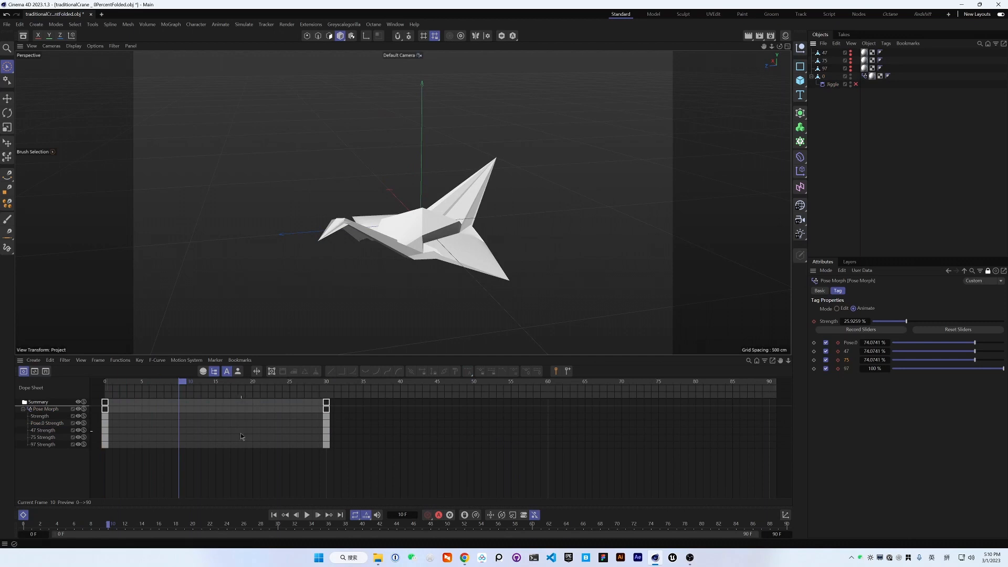
drag(154, 384, 314, 414)
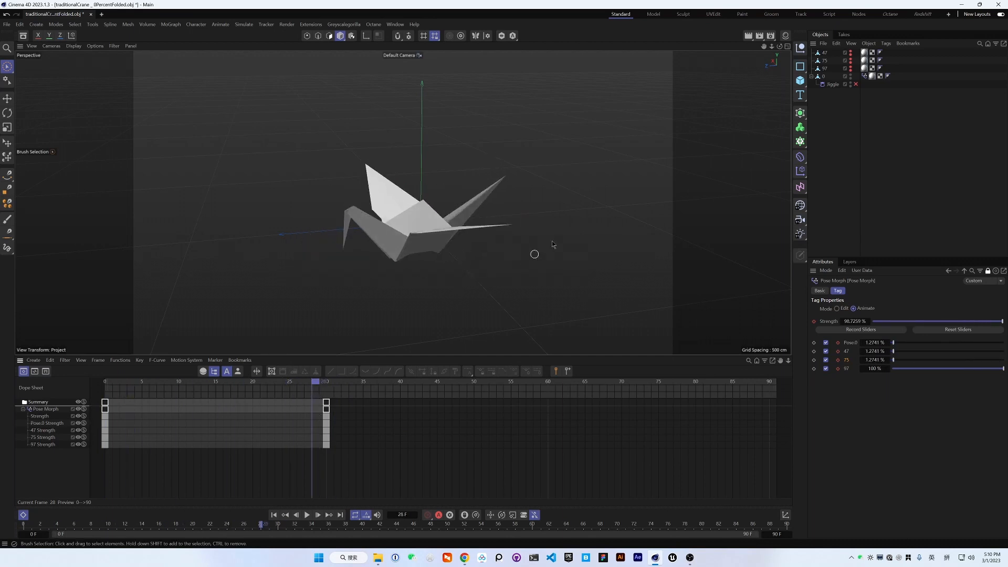
click(838, 85)
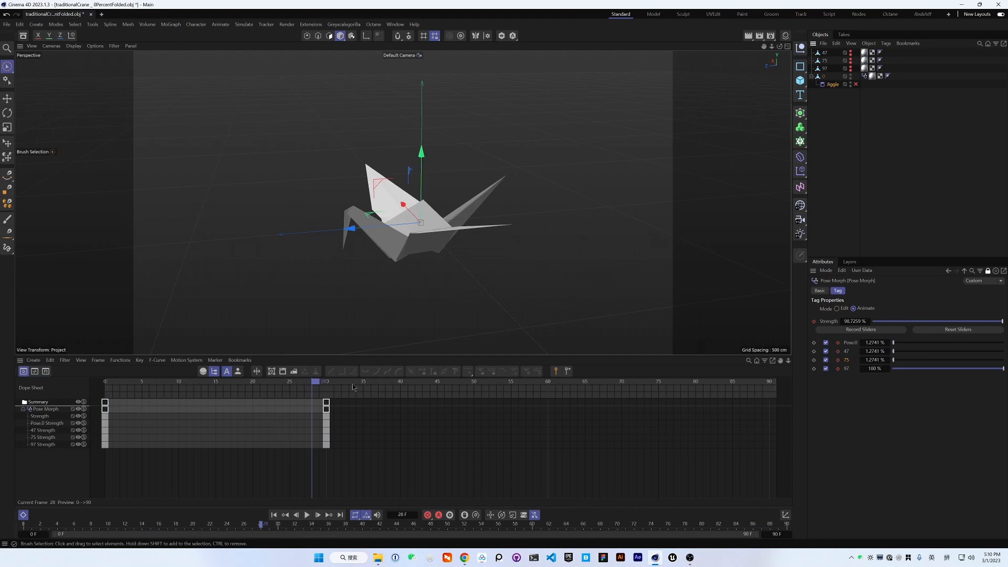
drag(315, 385, 401, 404)
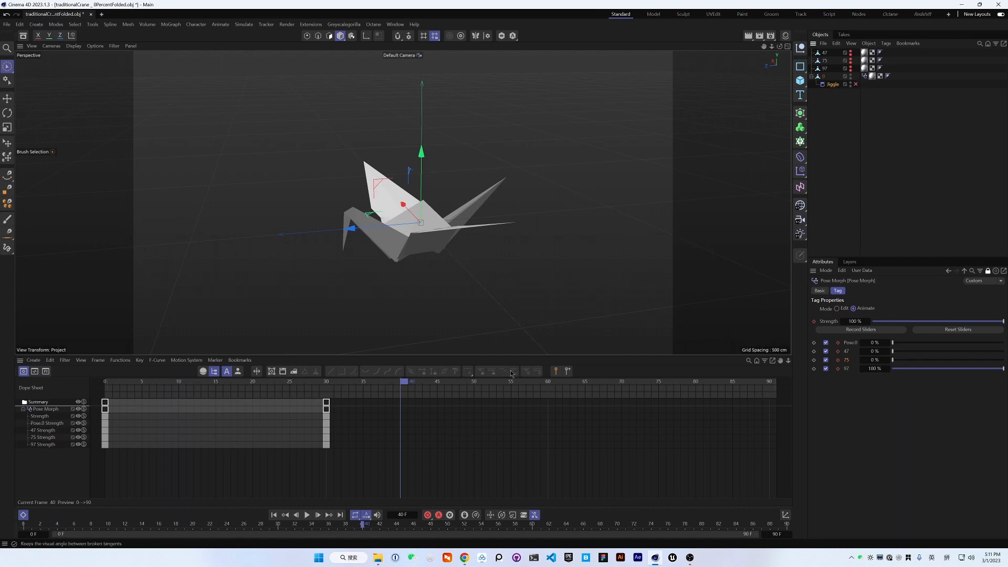
Turn on automatic keyframing and, at frame 10, key Pose.0 at 33%, 47 at 65% and 75 at 100%
drag(382, 386, 182, 403)
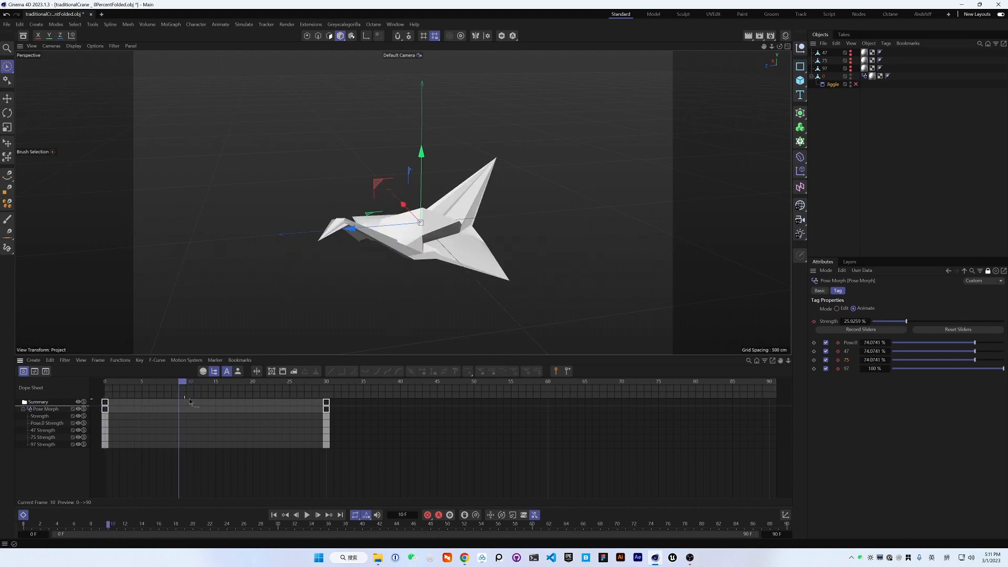
click(439, 515)
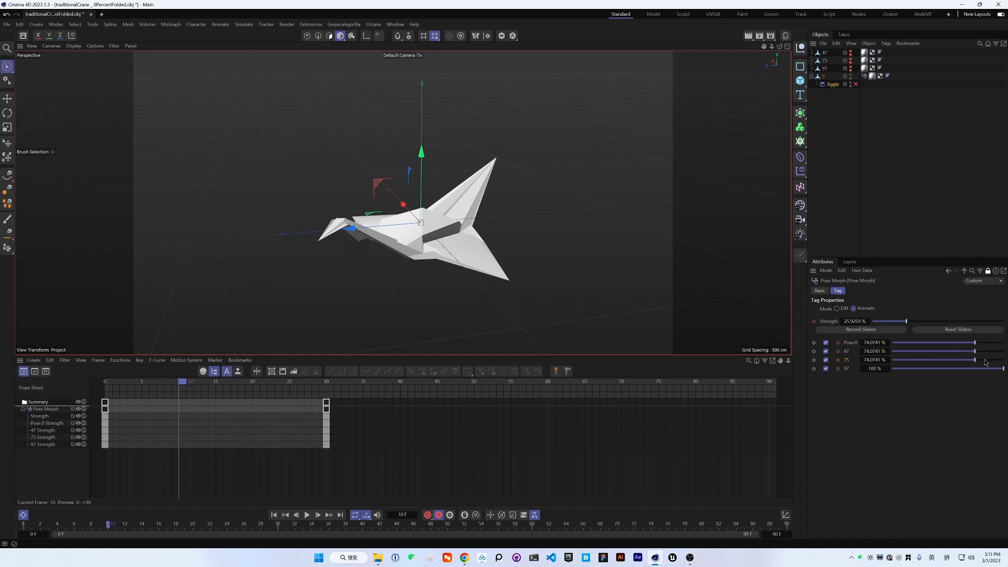
drag(986, 362, 929, 342)
drag(975, 351, 965, 351)
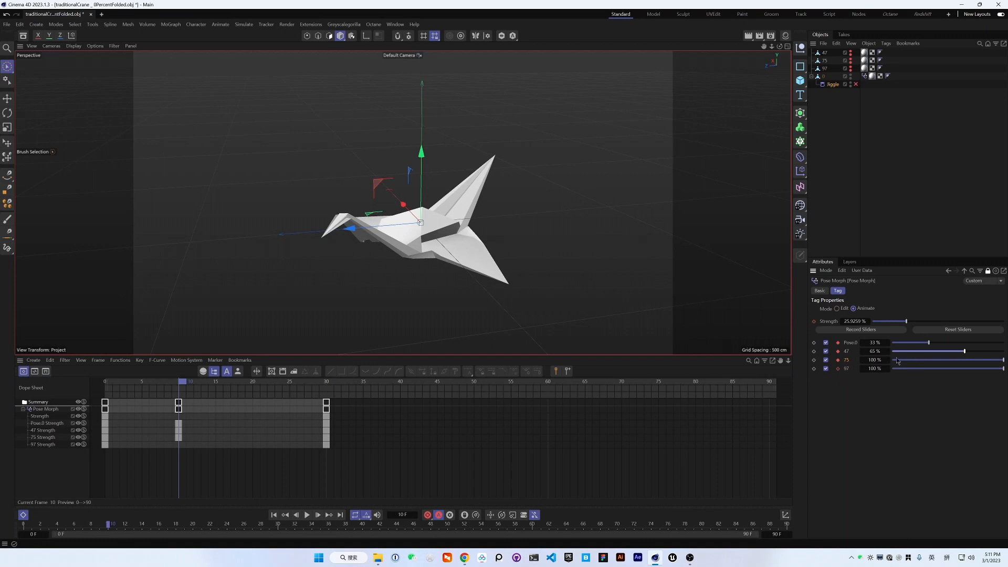
At frame 20, keyframe Pose.0 and 47 at 0% and 75 at 19%, and play the fold
drag(184, 386, 264, 389)
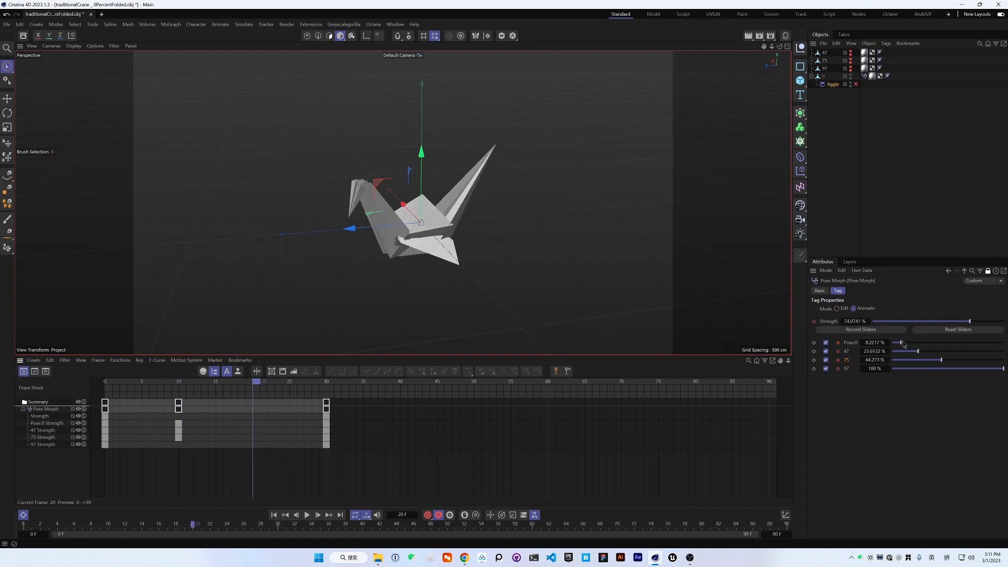
drag(903, 344, 917, 363)
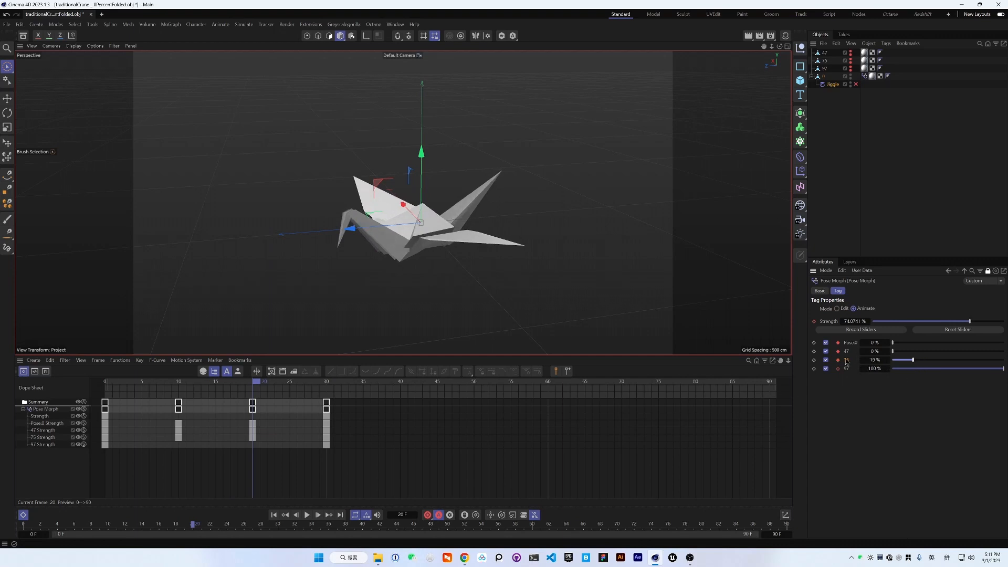
drag(234, 383, 22, 402)
key(F8)
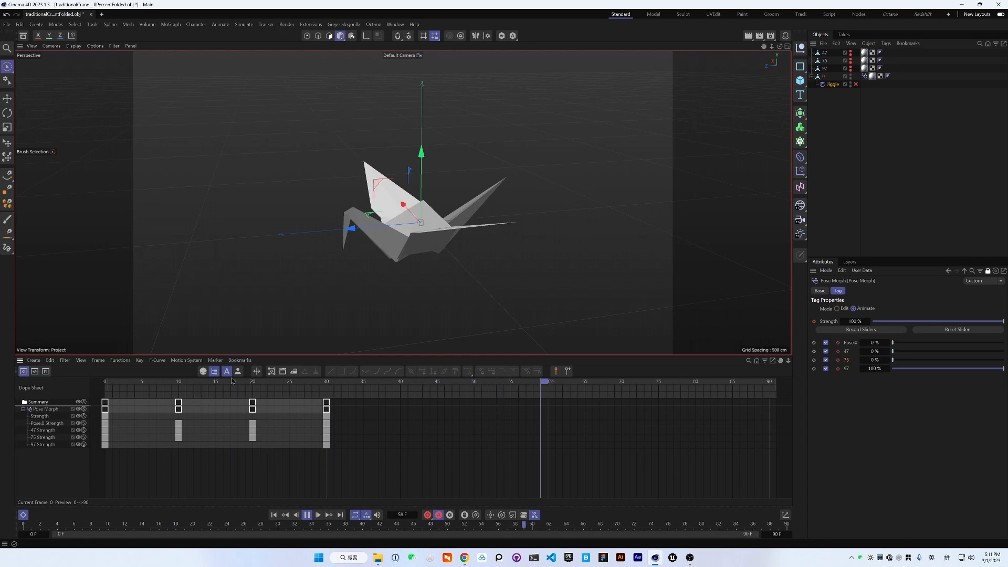
Move the last Pose Morph keyframes to frame 27 and shorten the preview range to end at frame 39
drag(231, 392, 278, 420)
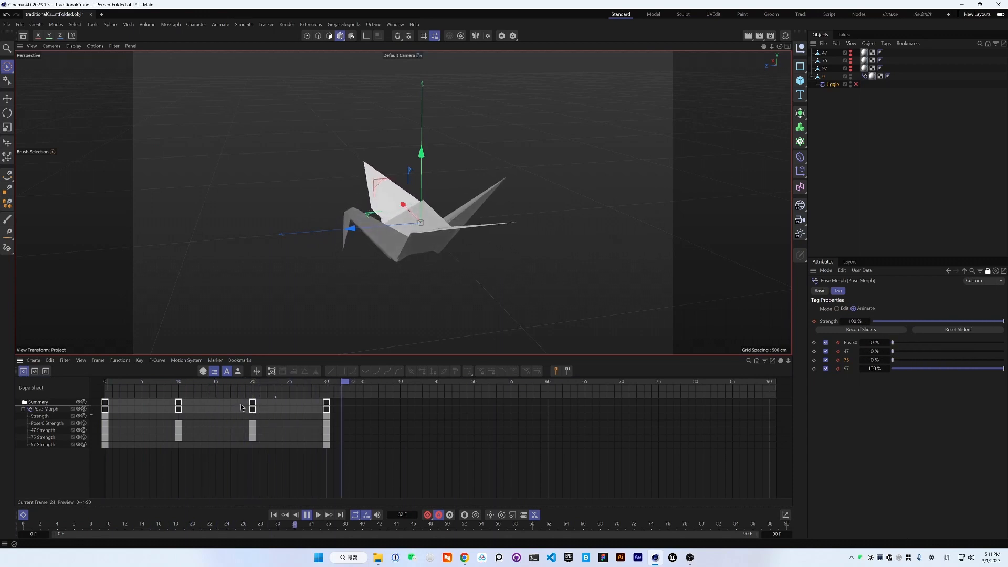
click(253, 402)
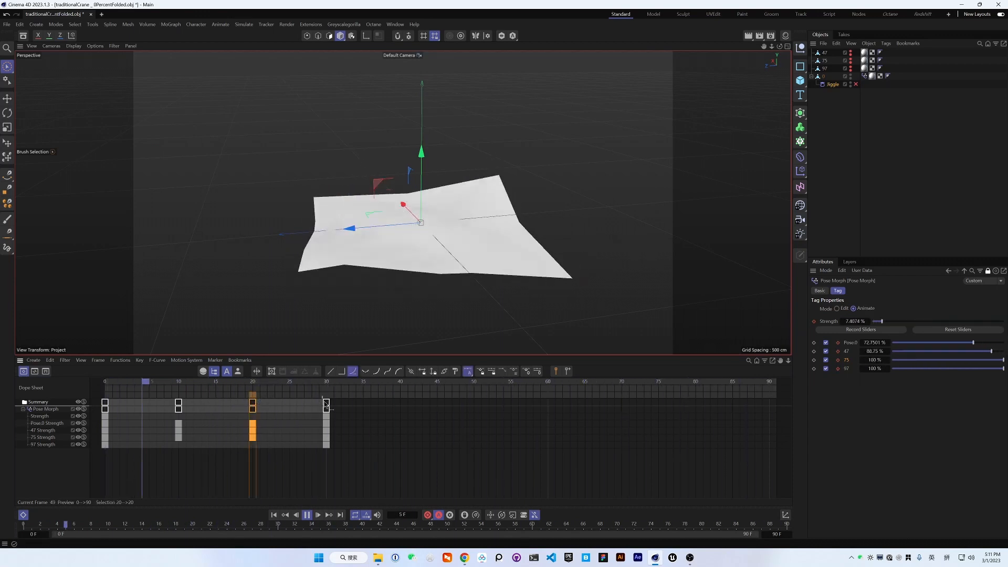
drag(326, 410, 303, 410)
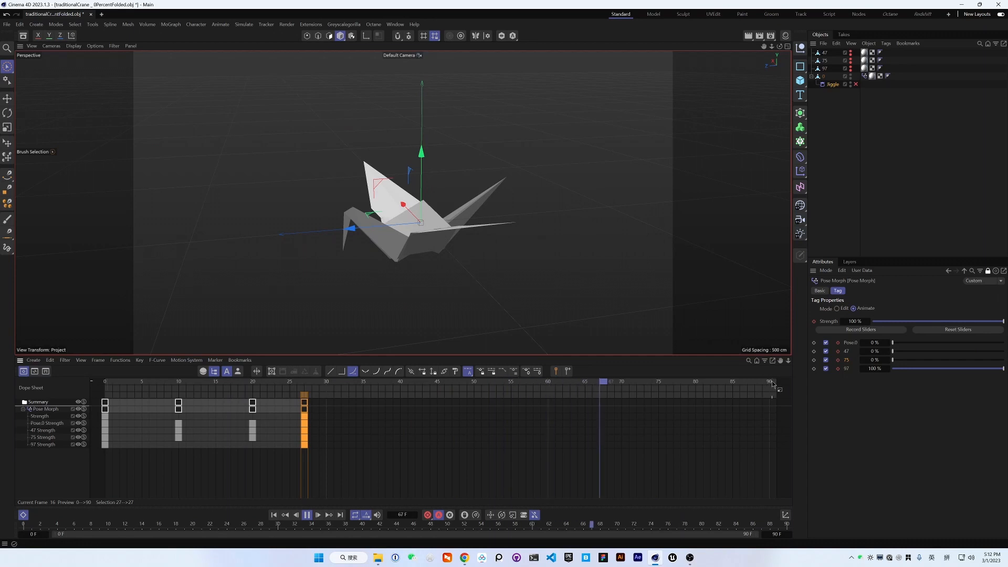
drag(766, 391, 391, 391)
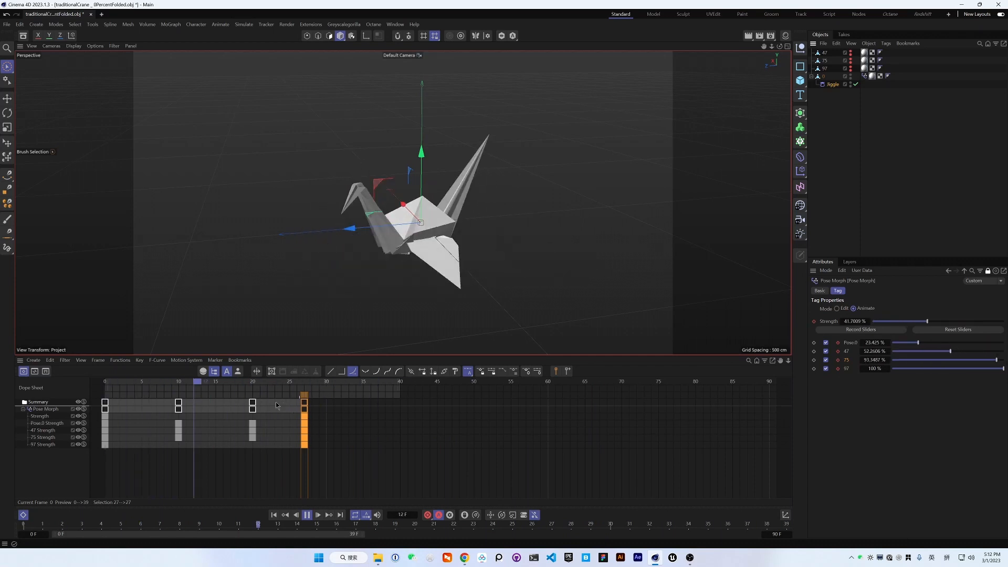
key(F8)
At frame 20, set pose 75 to 26% with Pose.0 and 47 at 0%, and play back the fold
click(256, 387)
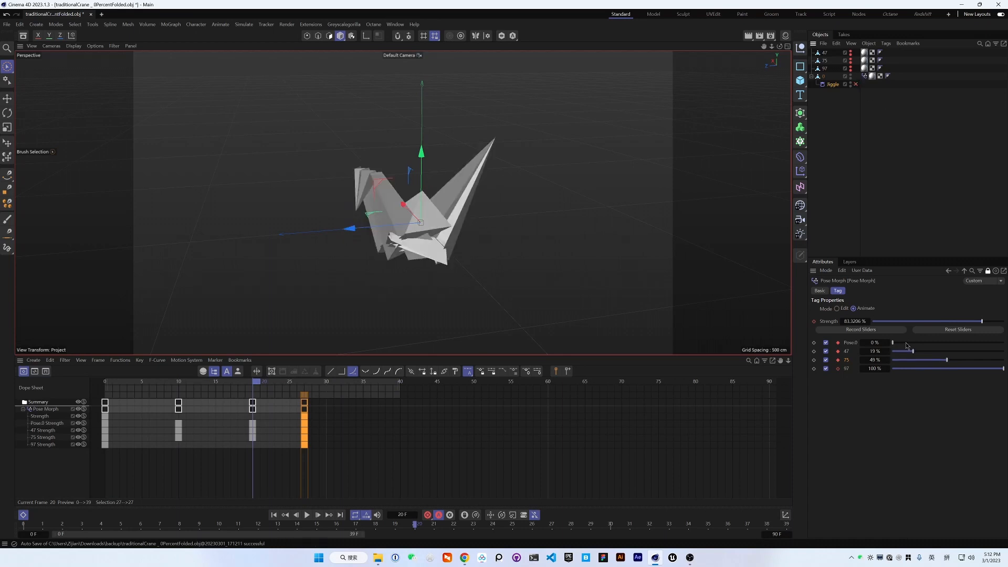
drag(906, 342, 924, 364)
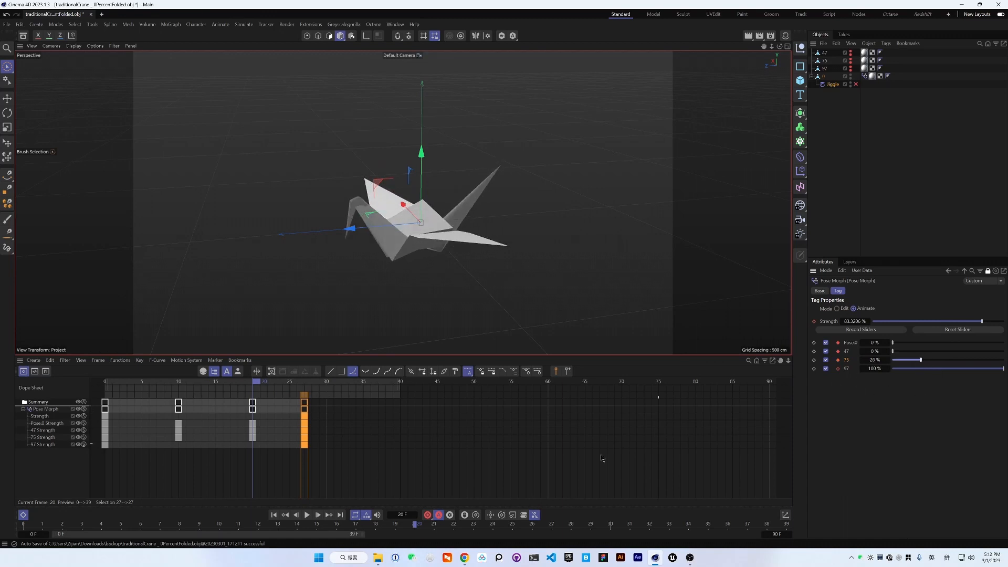
key(F8)
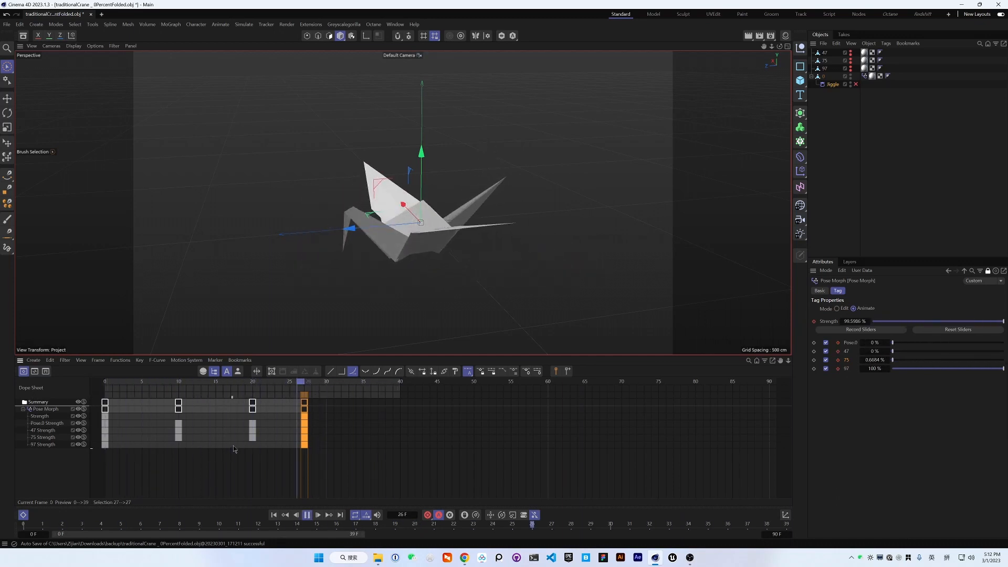
key(F8)
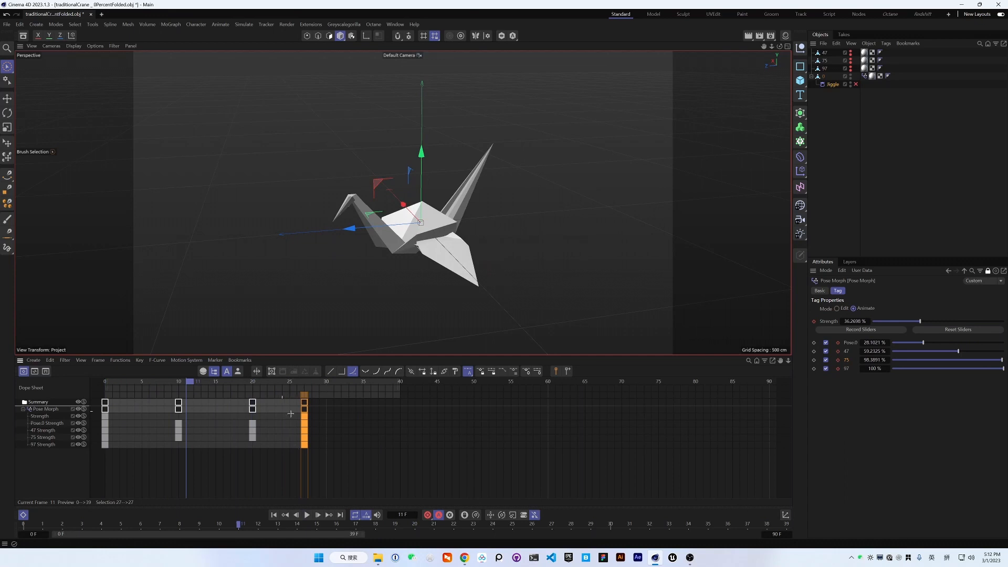
In the F-curves, lengthen the final keys' incoming tangents and move the 75 Strength keys from frames 20 and 10 to frames 15 and 6
click(35, 372)
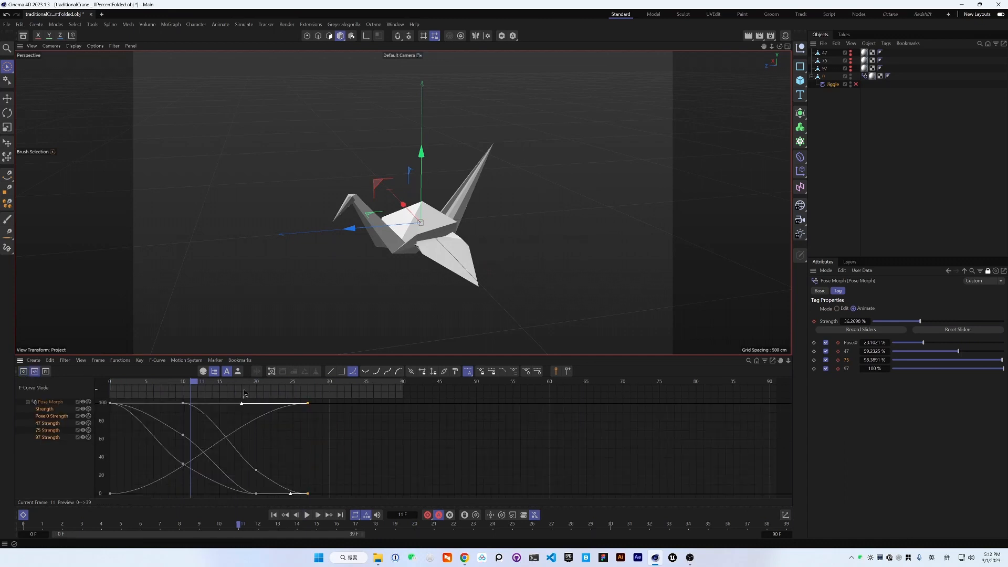
drag(241, 404, 189, 403)
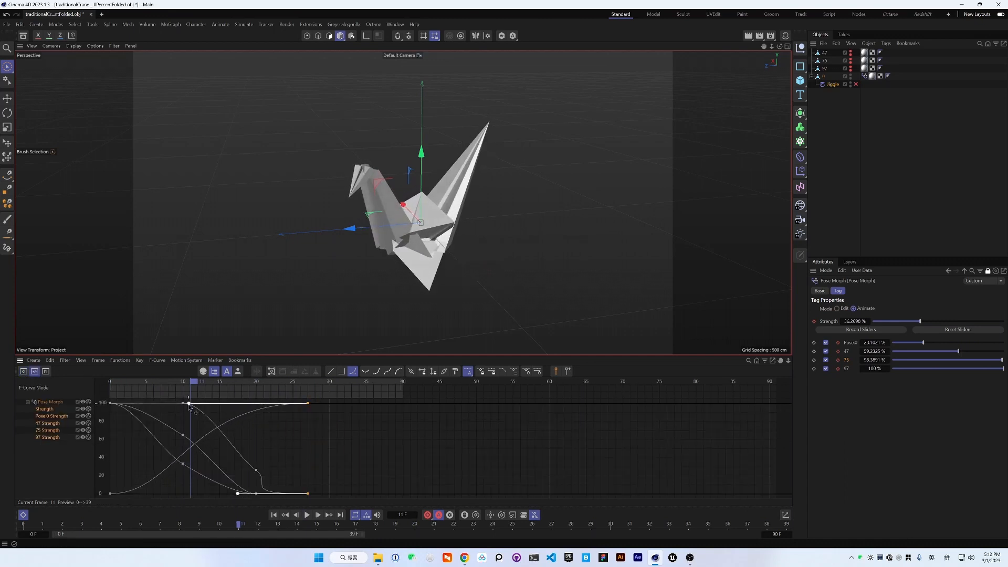
click(256, 471)
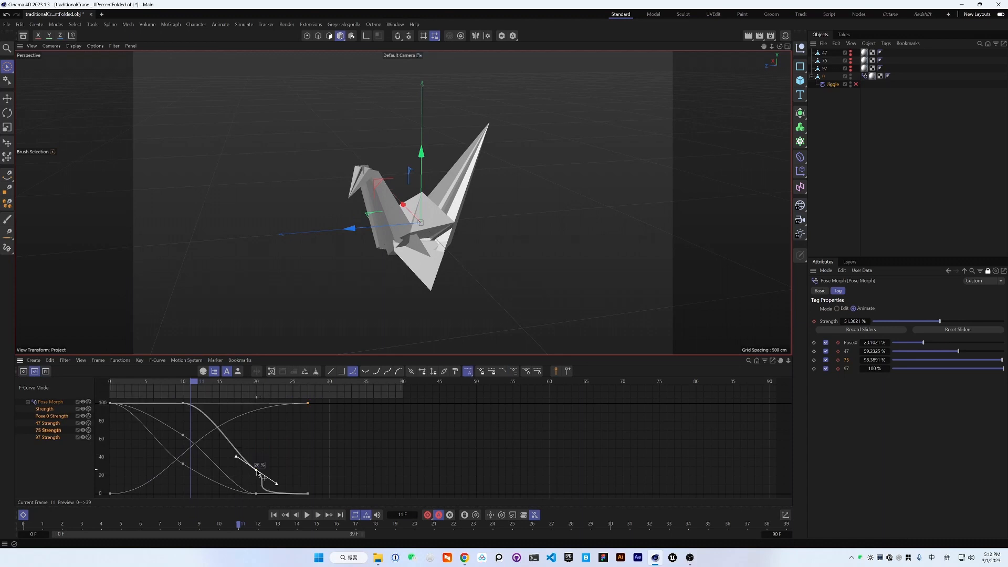
drag(258, 471, 223, 469)
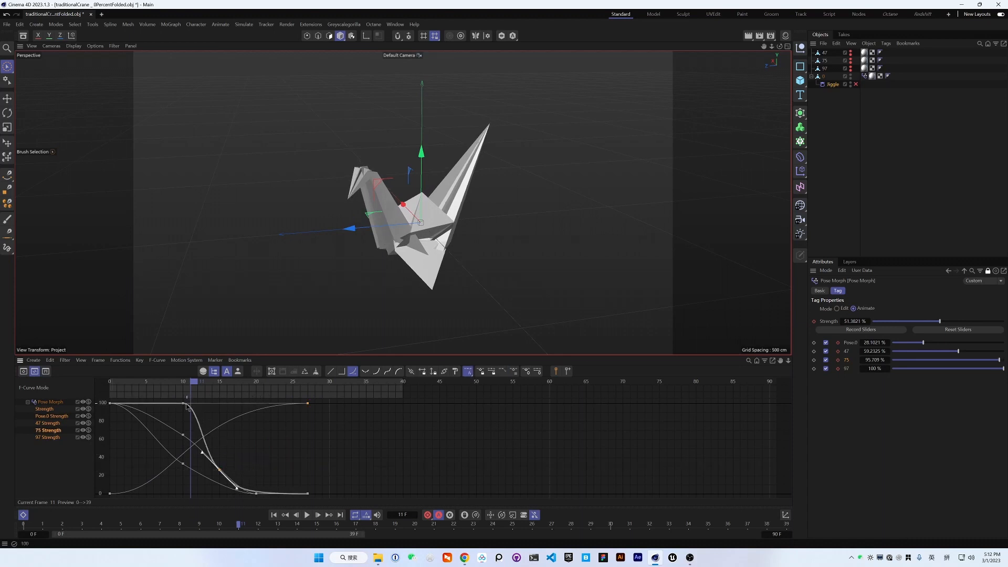
drag(183, 404, 153, 404)
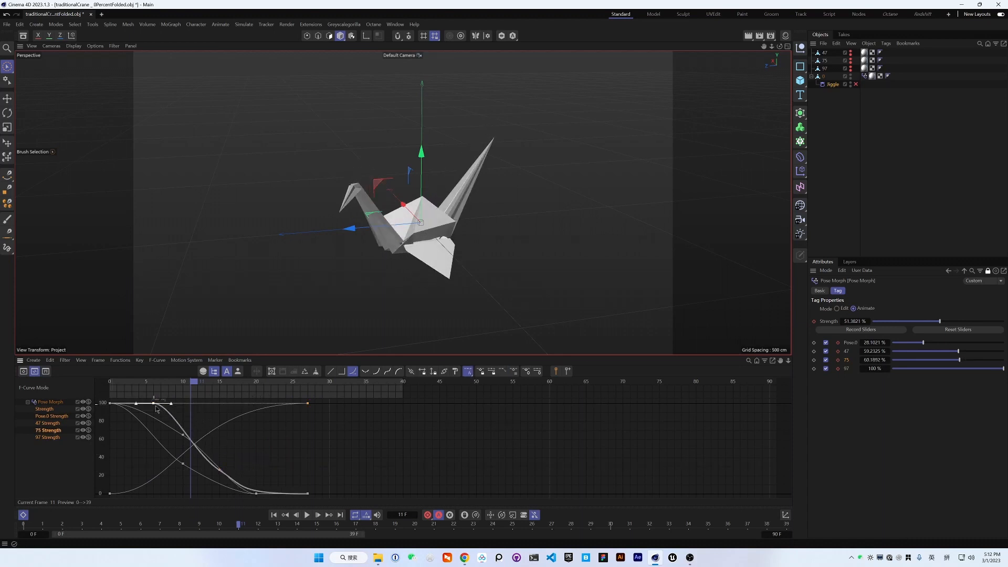
Move the frame-10 keys of 47 and Pose.0 Strength to frame 8, lower the Pose.0 key to about 26%, and play back
drag(183, 436, 168, 470)
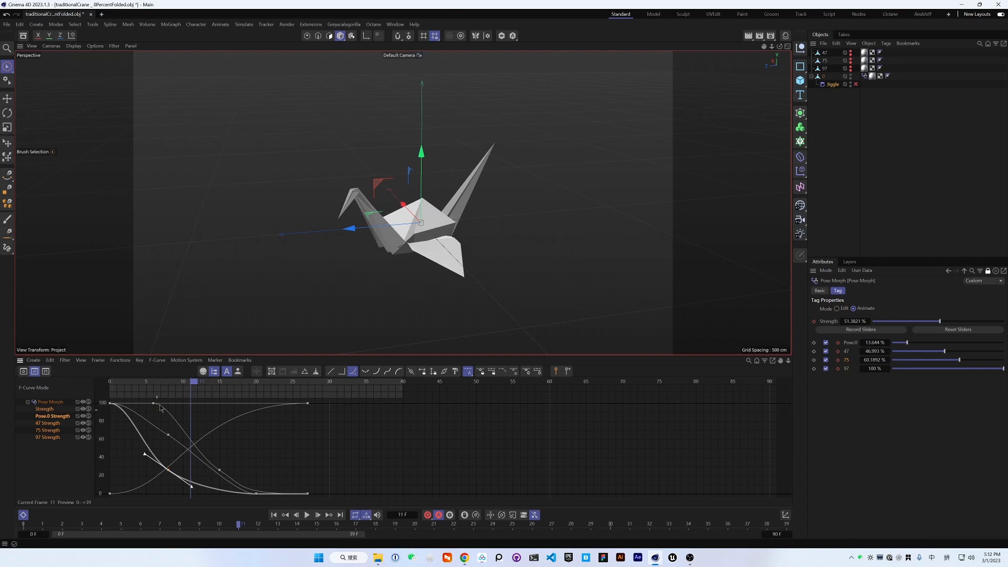
key(F8)
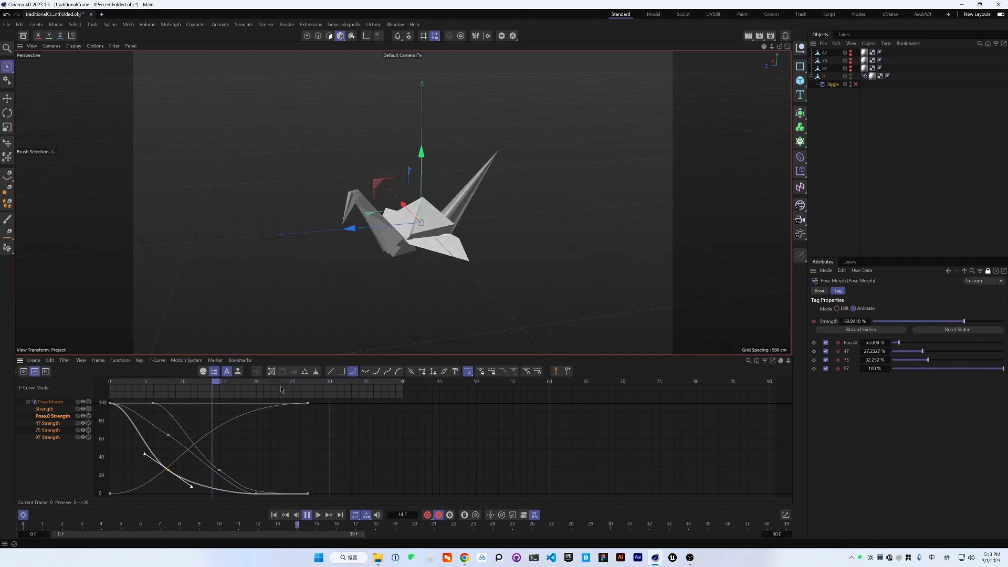
click(307, 514)
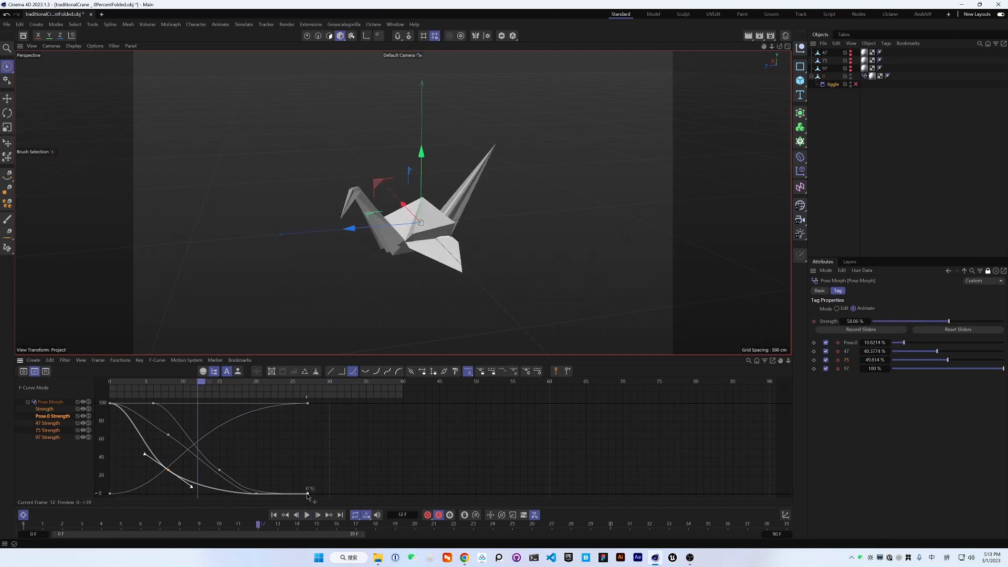
Move the final 0% Strength key to frame 29 in the F-curves and play back the fold
drag(308, 494, 322, 494)
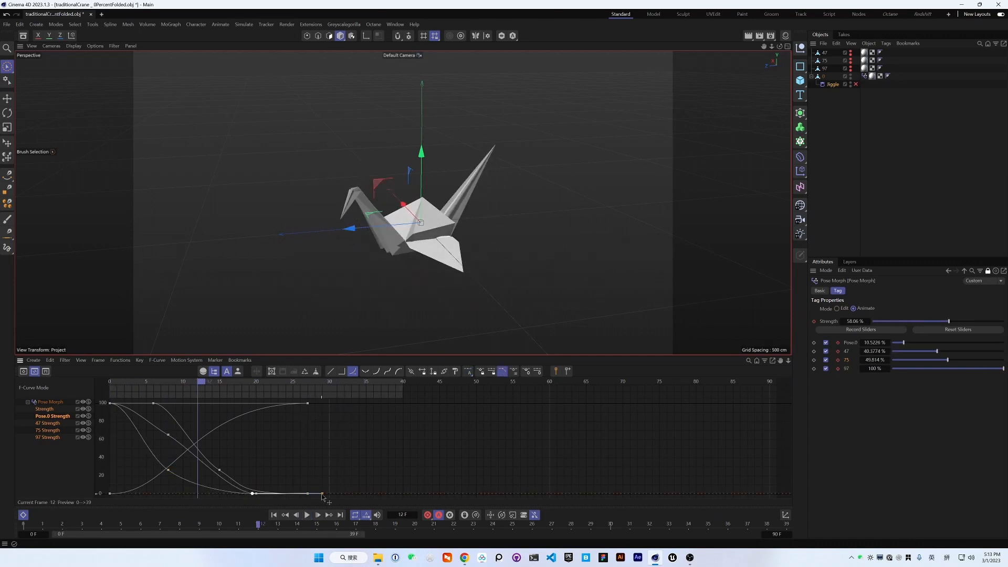
key(F8)
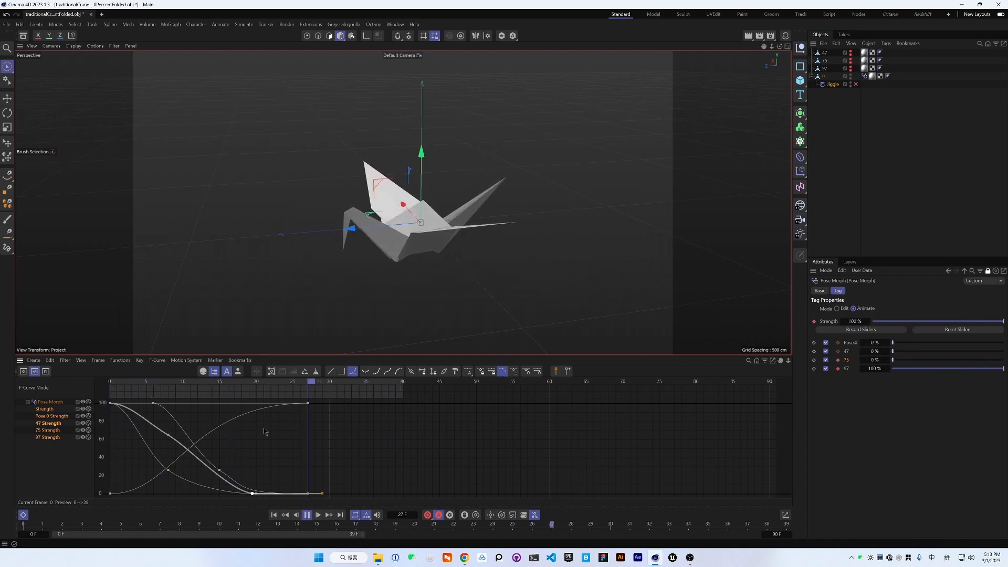
key(e)
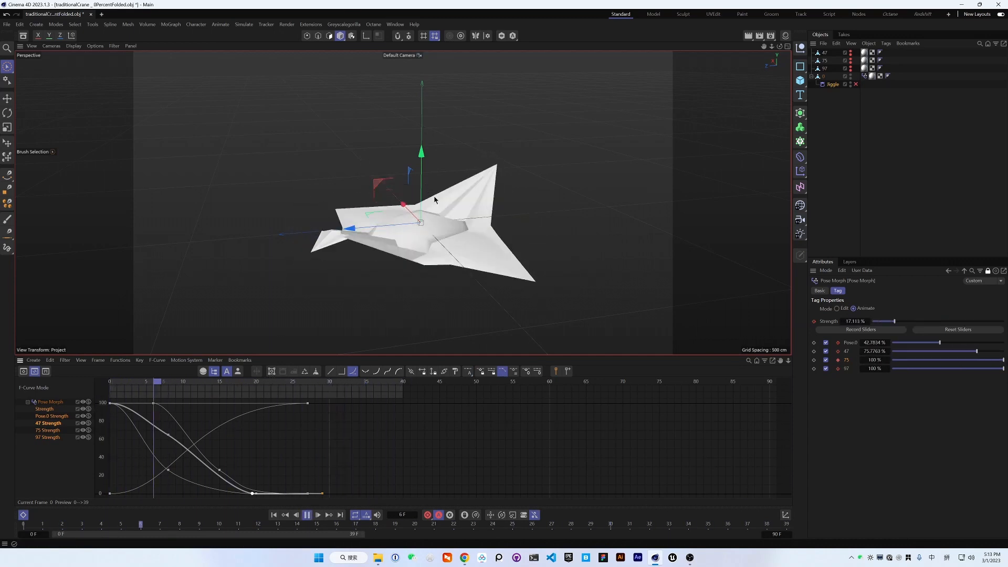
key(F8)
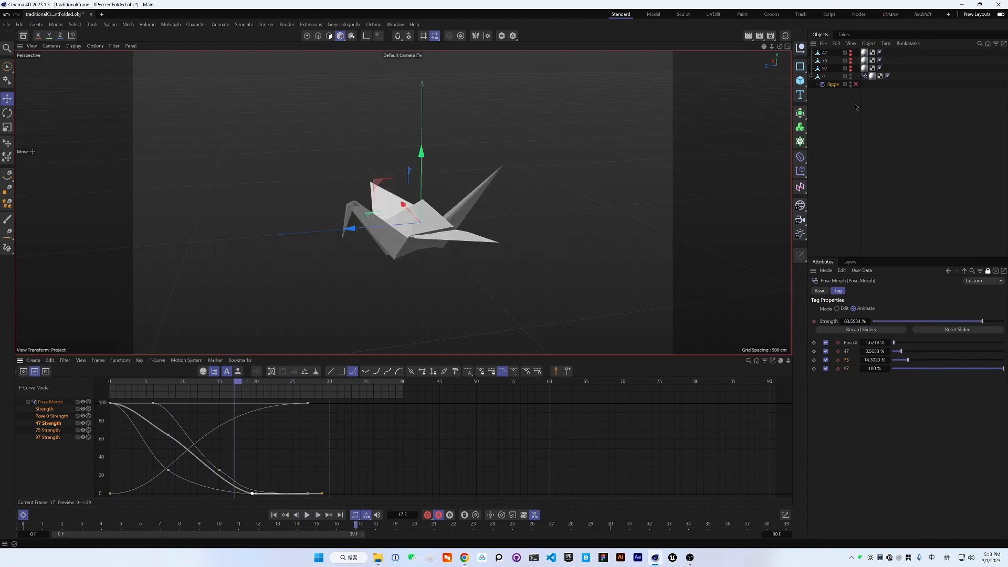
Enable the Jiggle deformer and nest object 0 under a new Null placed at the crane's axis
click(856, 84)
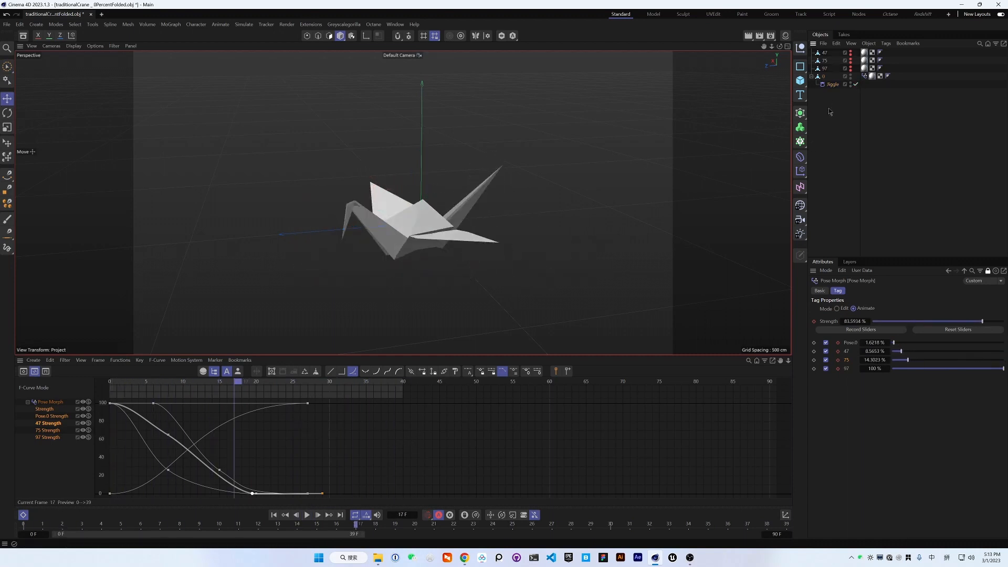
click(825, 77)
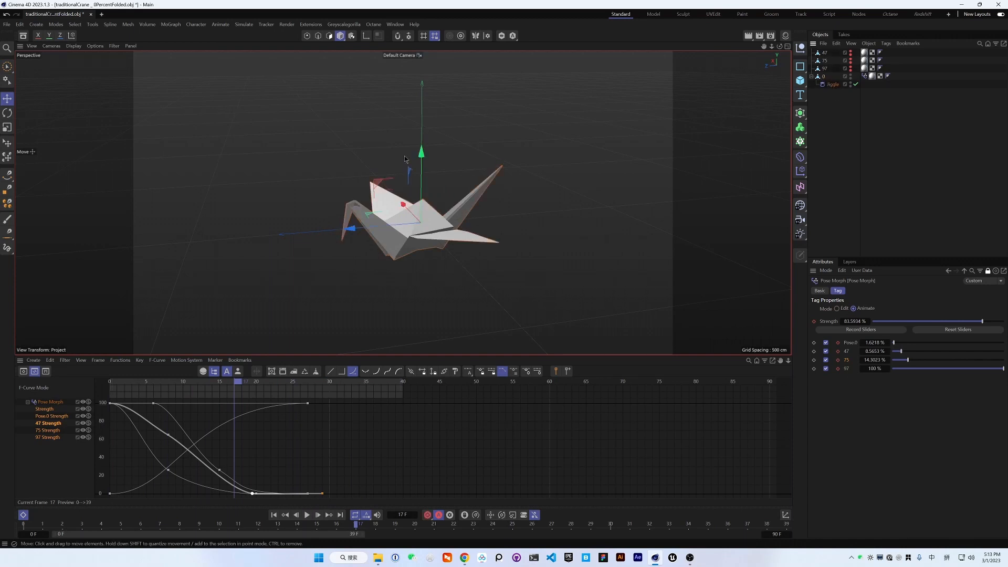
alt+drag(466, 238, 604, 195)
click(803, 49)
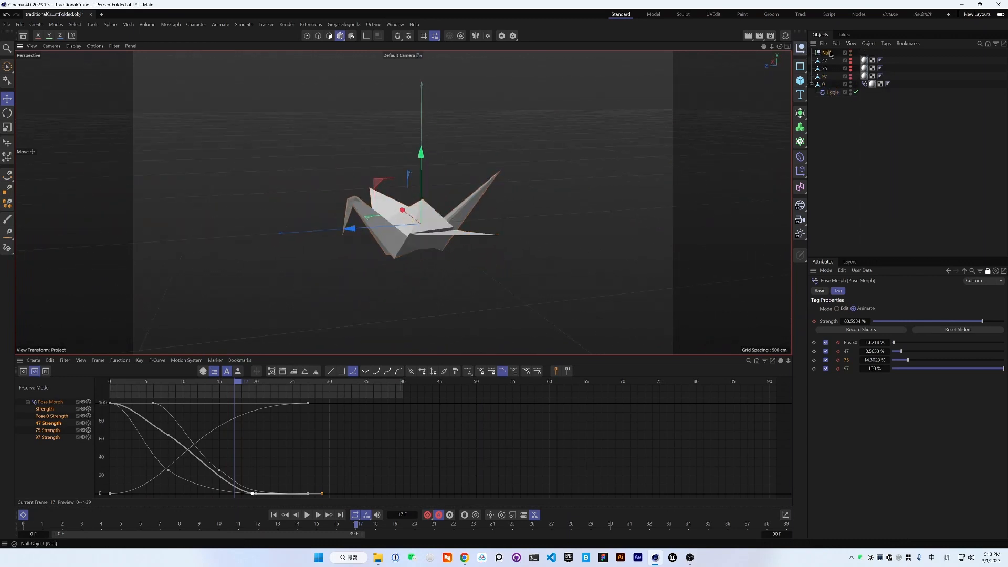
click(820, 86)
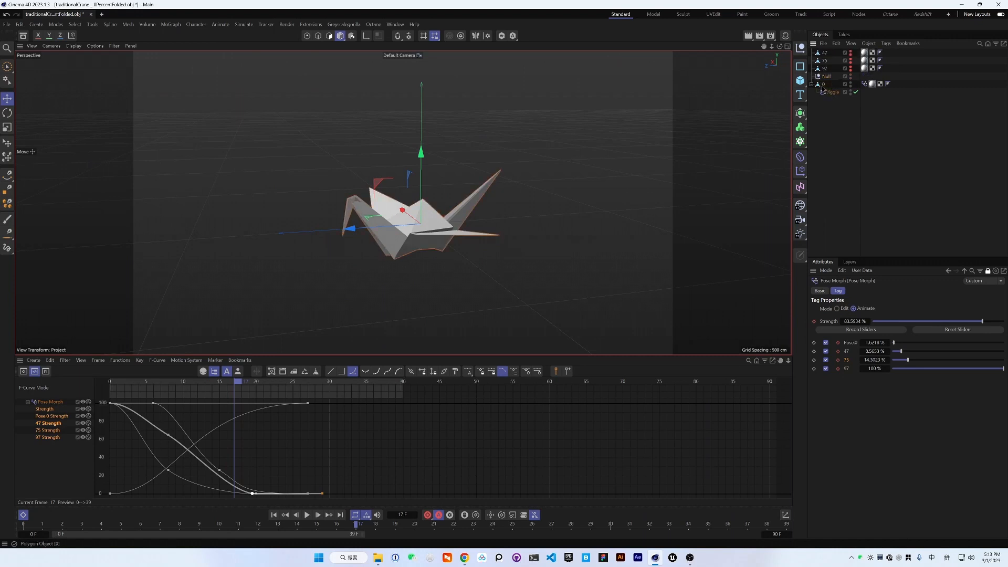
drag(823, 87, 825, 77)
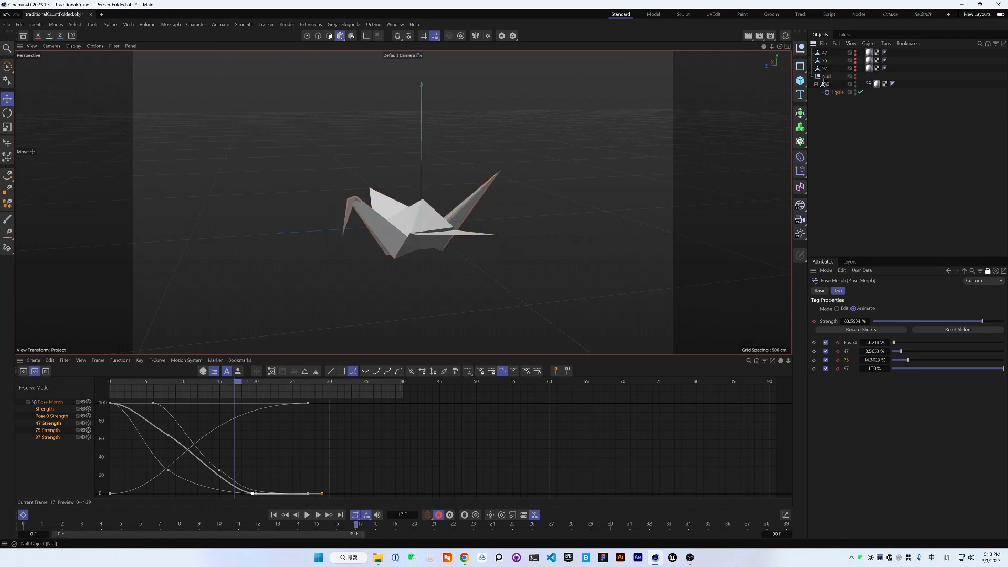
drag(421, 153, 421, 128)
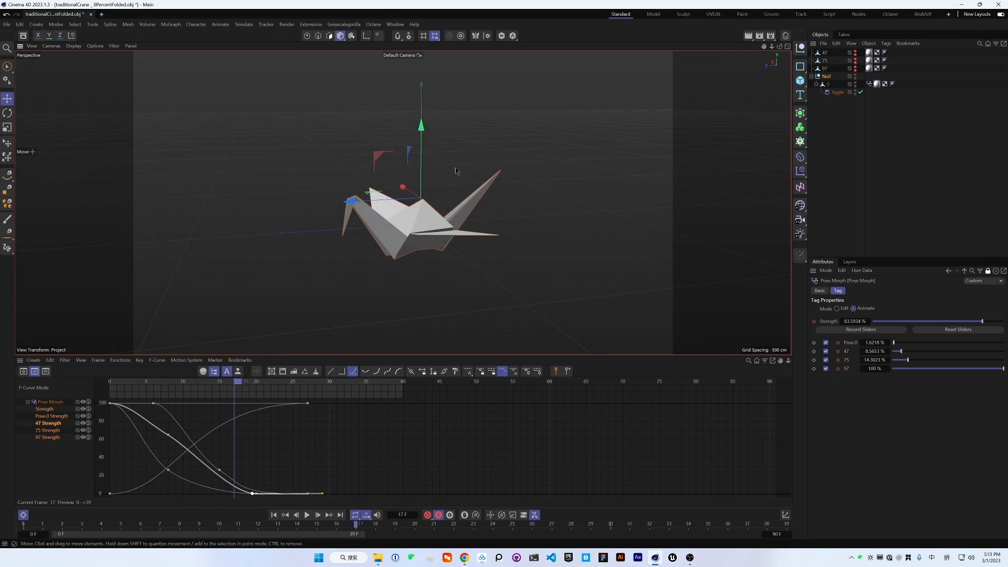
key(ctrl+z)
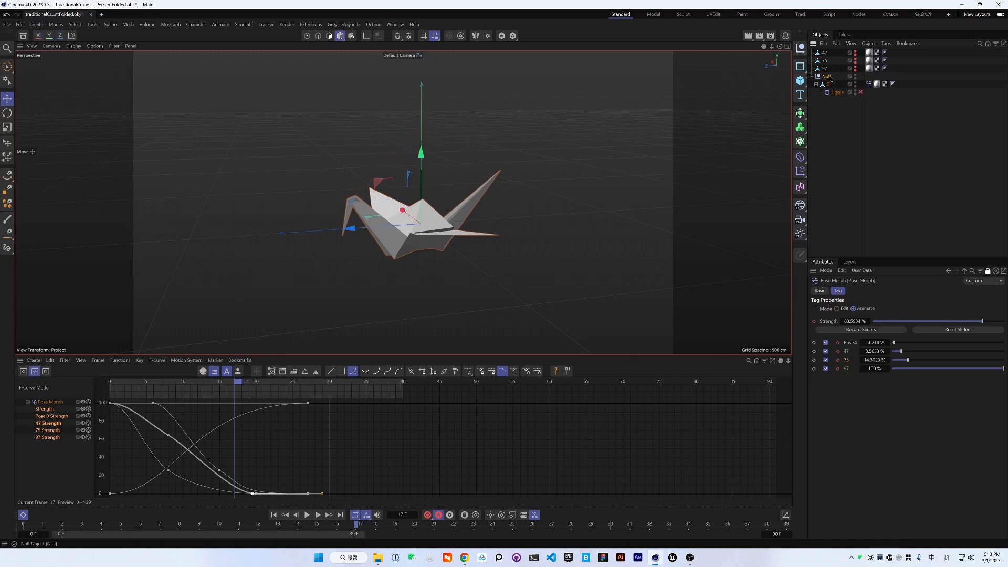
Rotate the Null about 25° around its vertical axis so the crane lines up with the world Z axis
drag(426, 164, 522, 253)
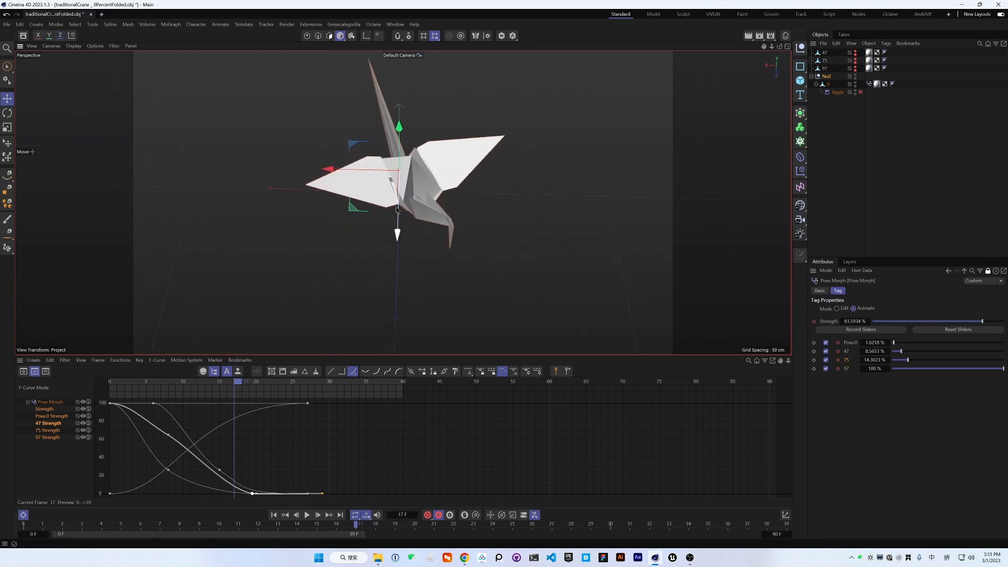
key(r)
key(shift)
key(r)
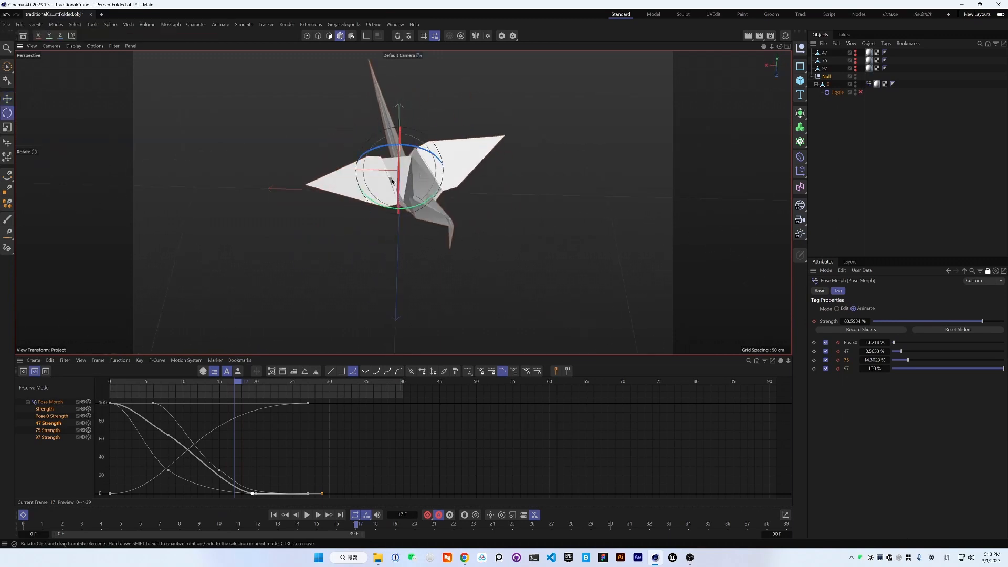
drag(414, 212, 419, 147)
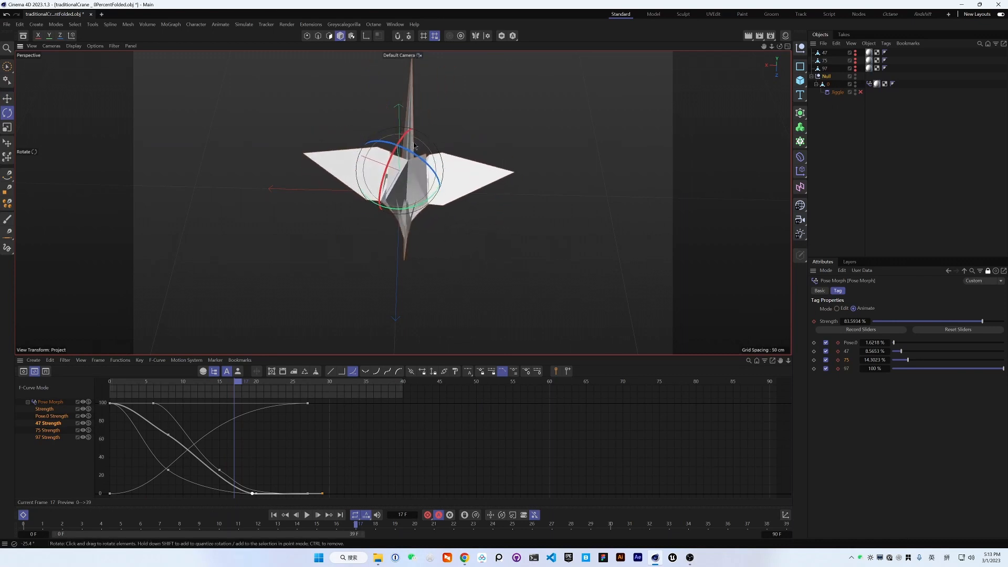
Shift the Null sideways along X so the crane is centred on the world origin in the Front view
middle_click(418, 147)
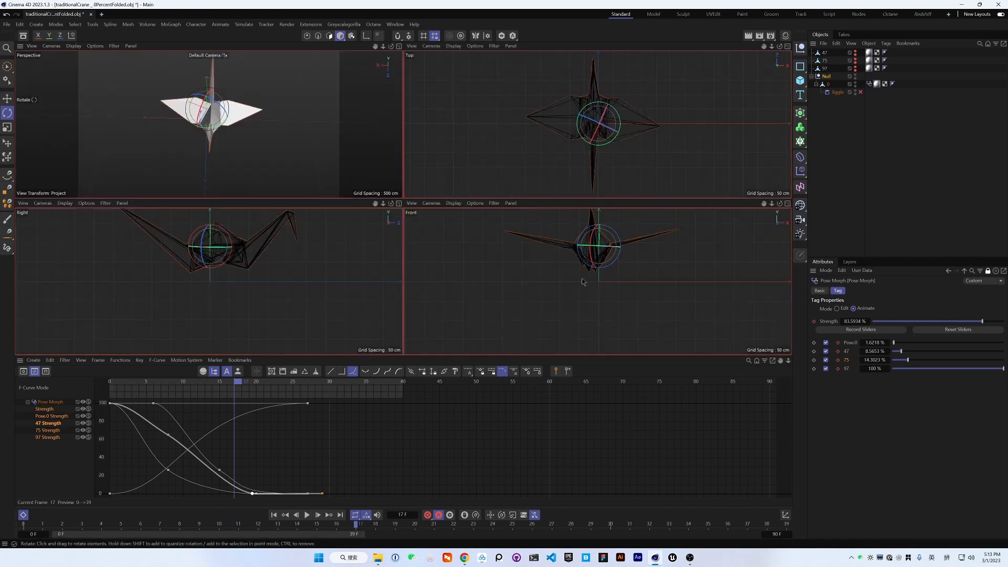
key(e)
drag(606, 258, 649, 229)
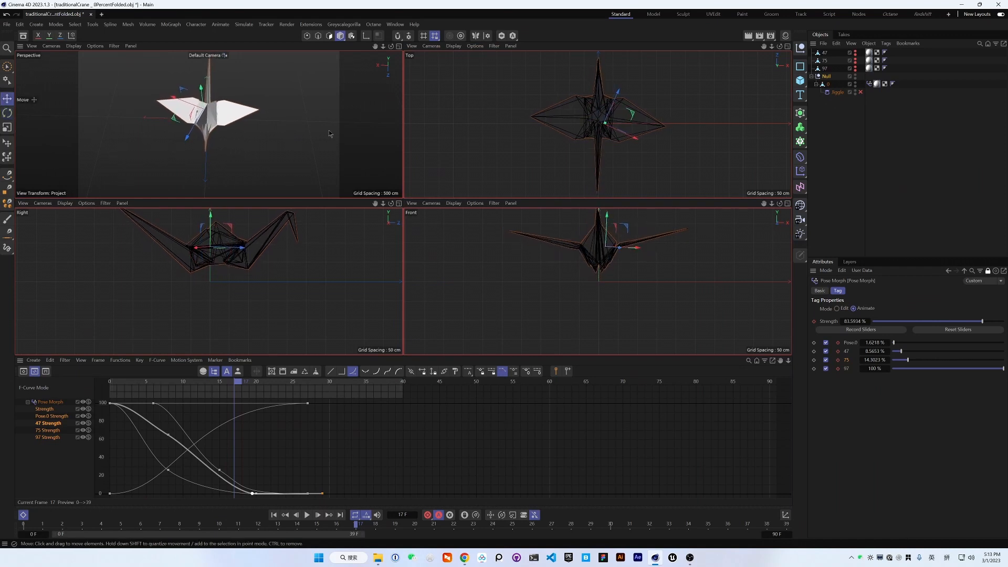
middle_click(380, 141)
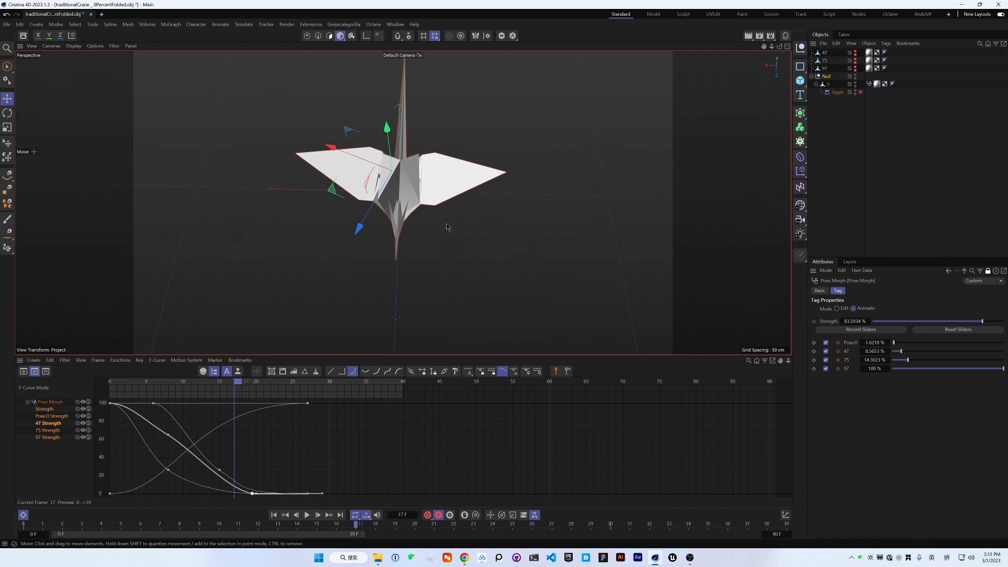
alt+drag(447, 227, 335, 142)
alt+drag(582, 197, 294, 224)
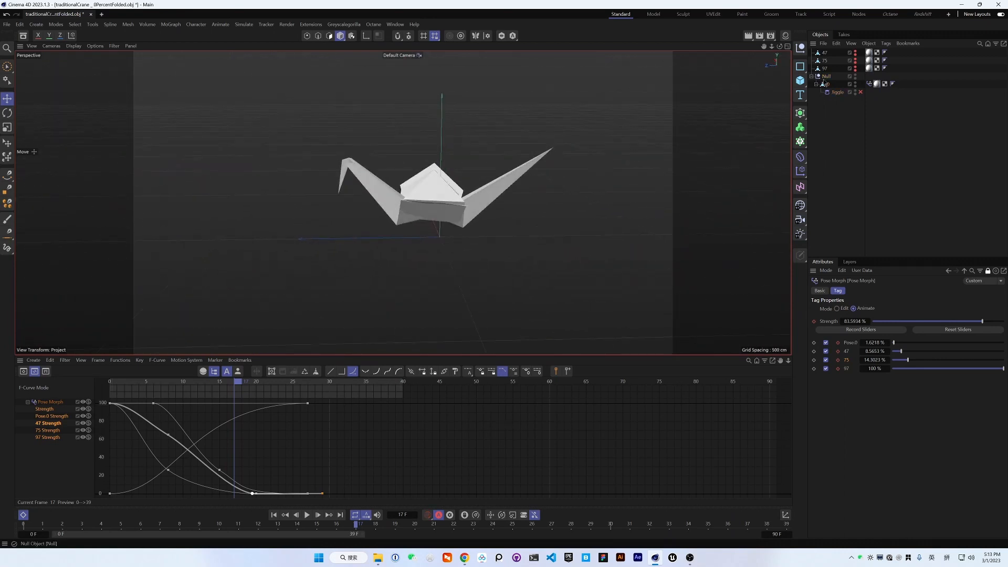
Take object 0 out of the Null, and nest it again with the Null reset to the world origin
mouse_move(827, 88)
mouse_down()
mouse_move(828, 56)
mouse_move(826, 80)
mouse_up()
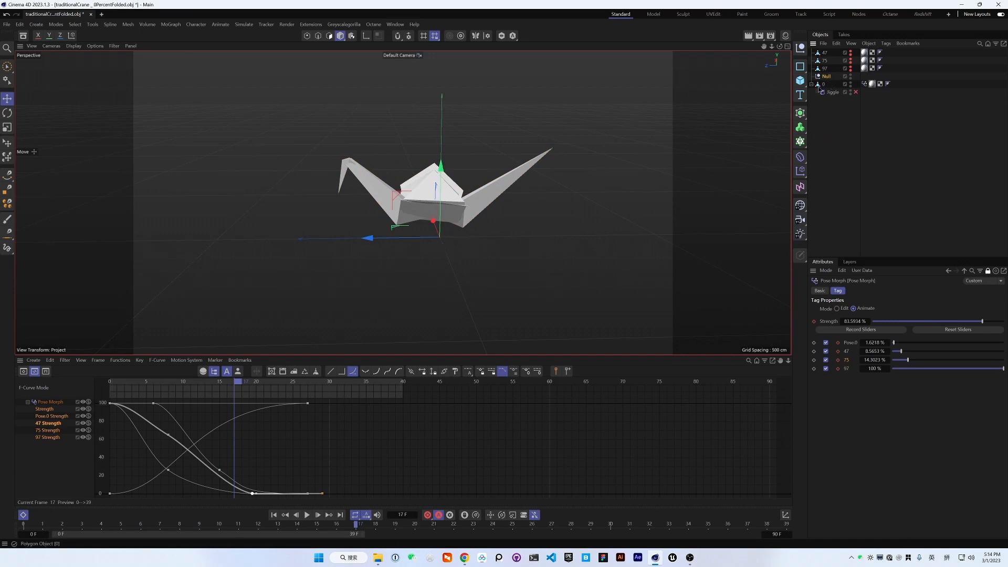
drag(819, 89, 826, 76)
click(848, 119)
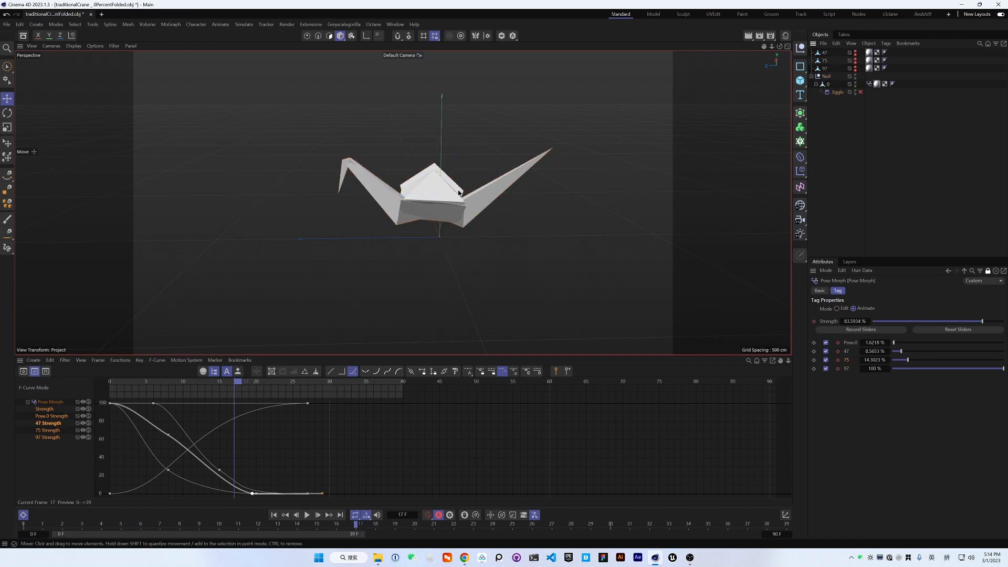
Turn on the Jiggle deformer and play the fold from frame 0
alt+drag(415, 210, 444, 238)
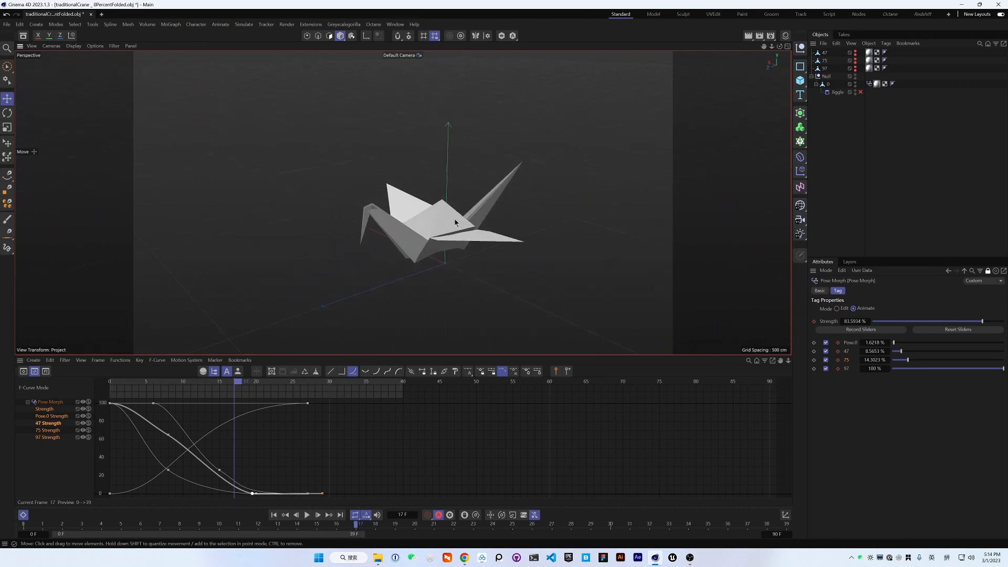
click(839, 93)
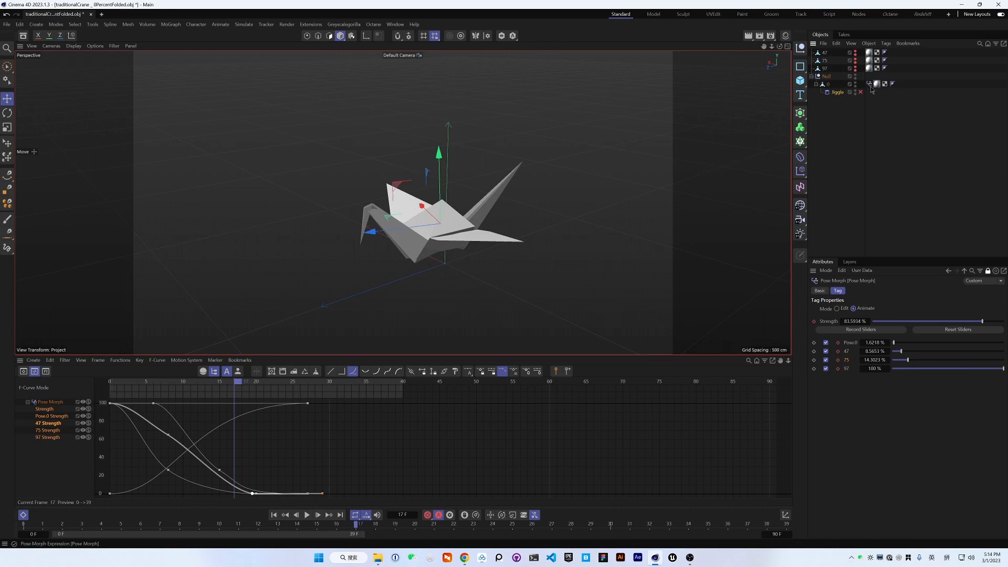
click(861, 92)
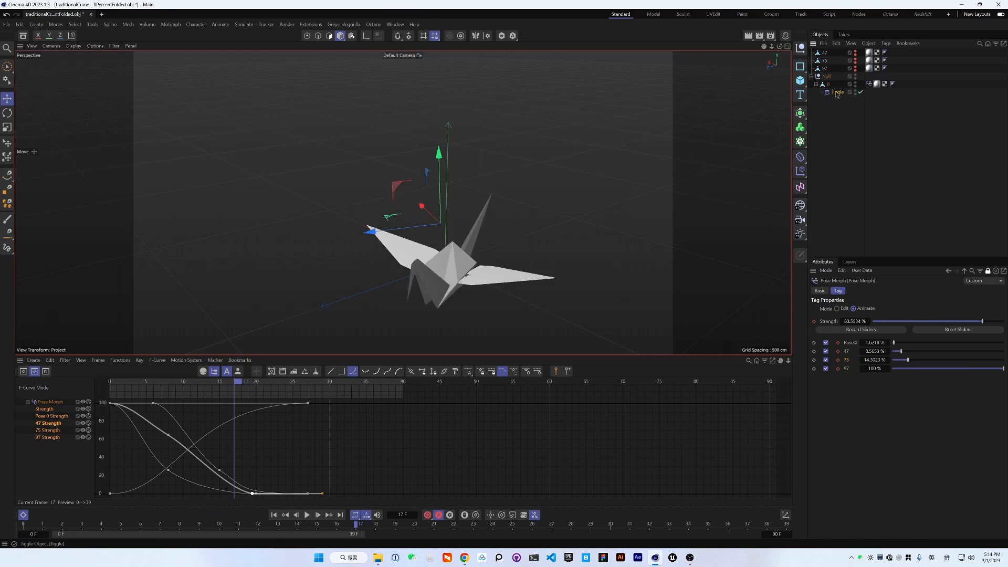
drag(235, 381, 110, 382)
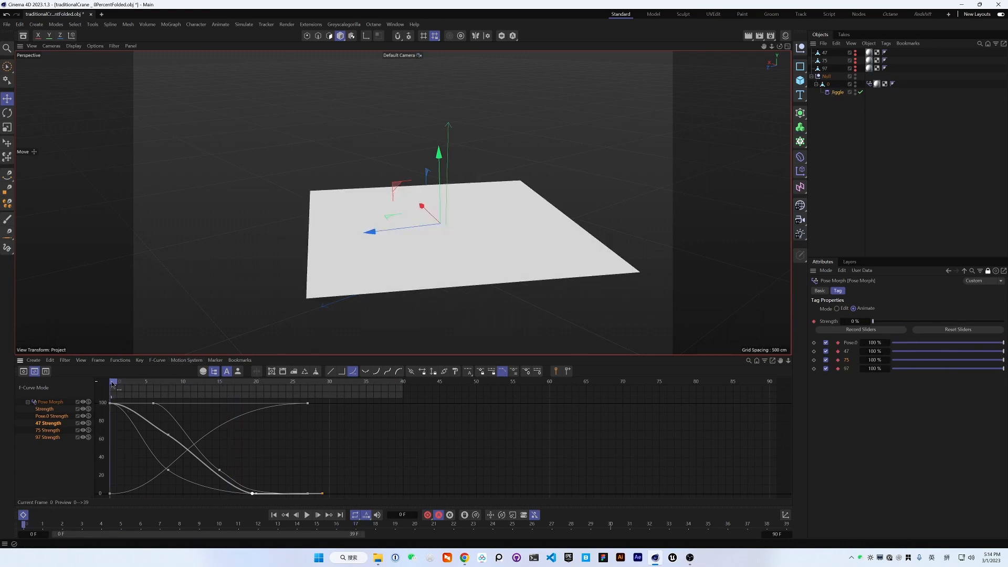
mouse_move(445, 224)
alt+mouse_down()
mouse_move(422, 196)
mouse_move(432, 211)
alt+mouse_up()
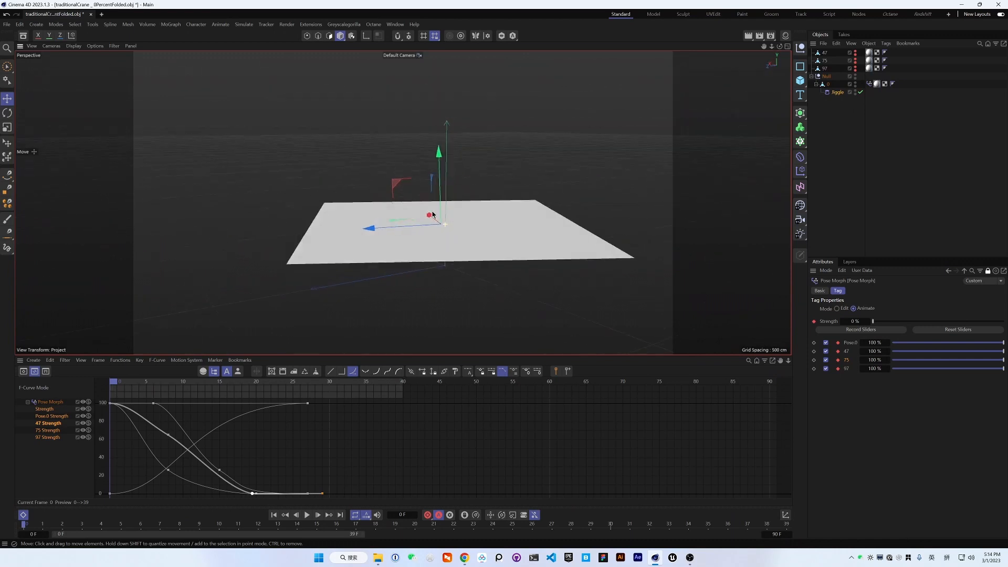
key(F8)
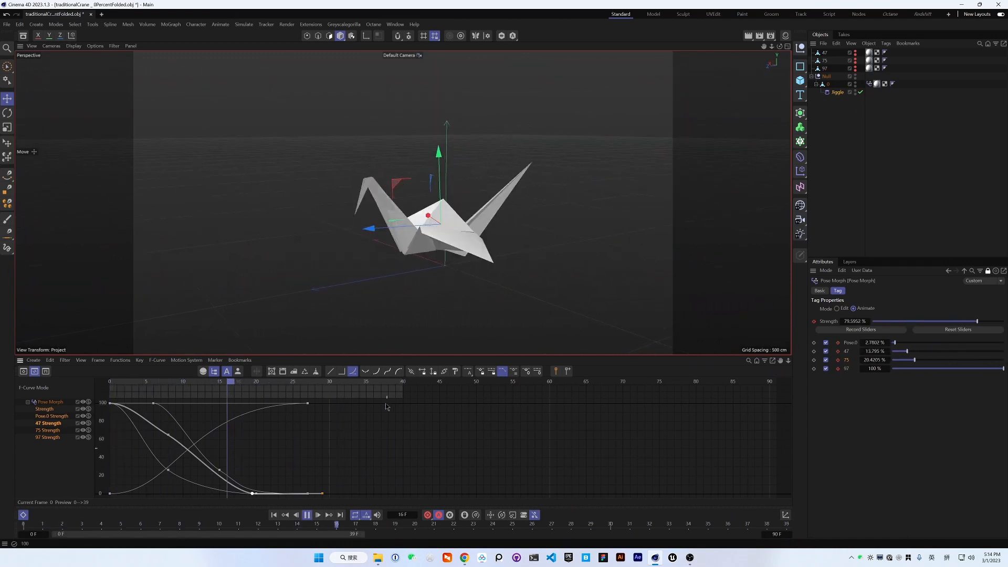
key(F8)
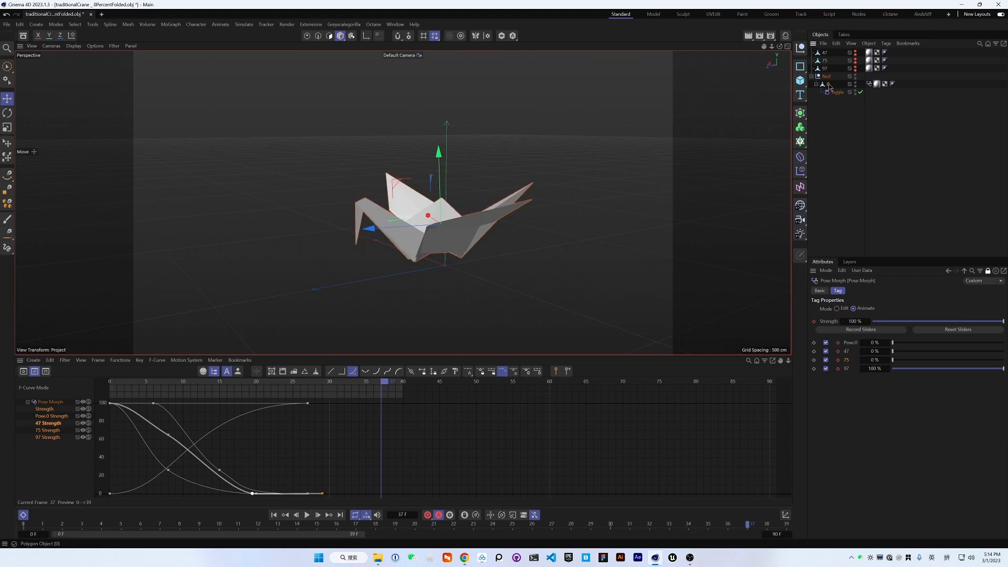
Add a Point Cache tag to object 0 and place it directly after the Pose Morph tag
key(shift+c)
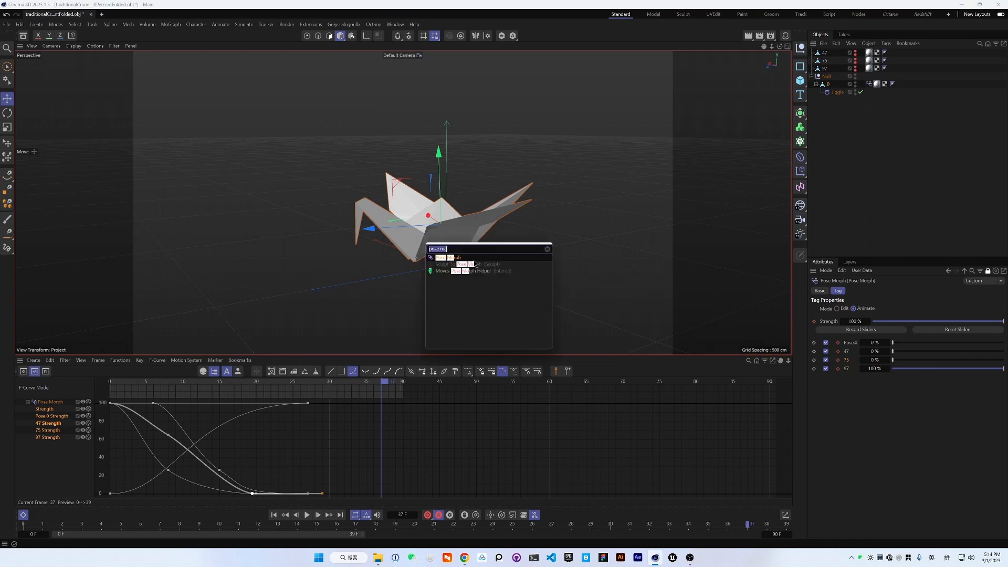
key(BackSpace)
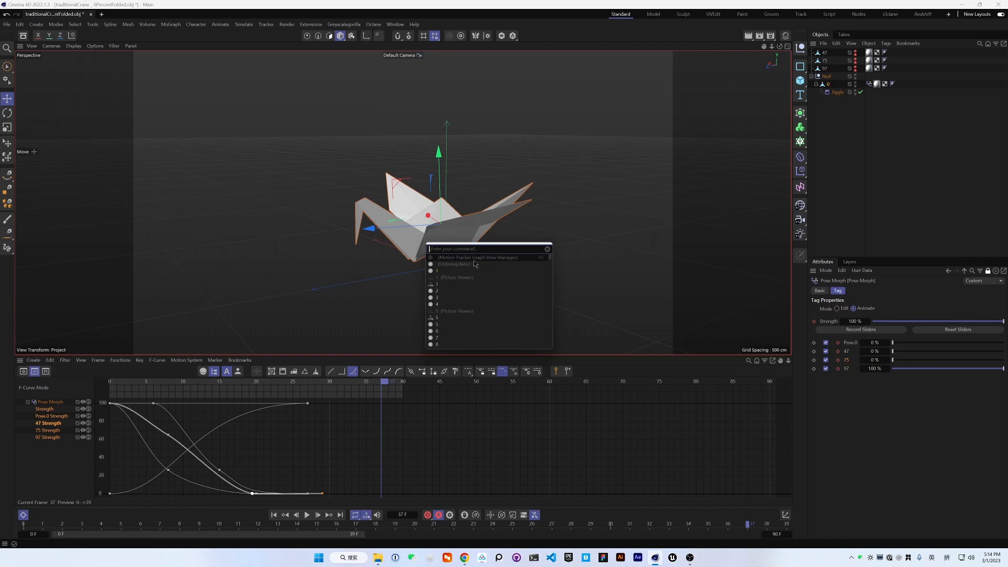
text(cache)
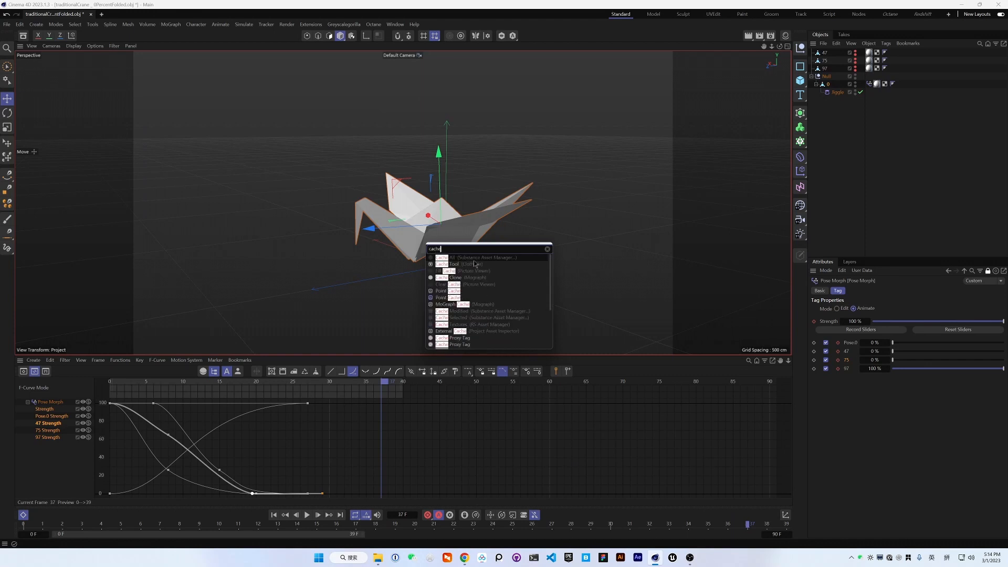
click(444, 297)
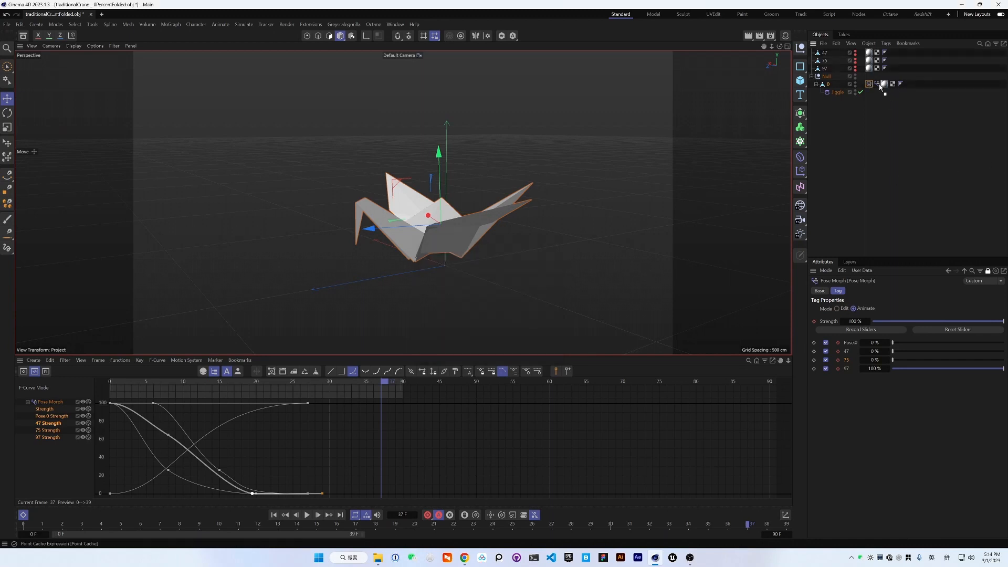
drag(881, 87, 876, 85)
click(876, 84)
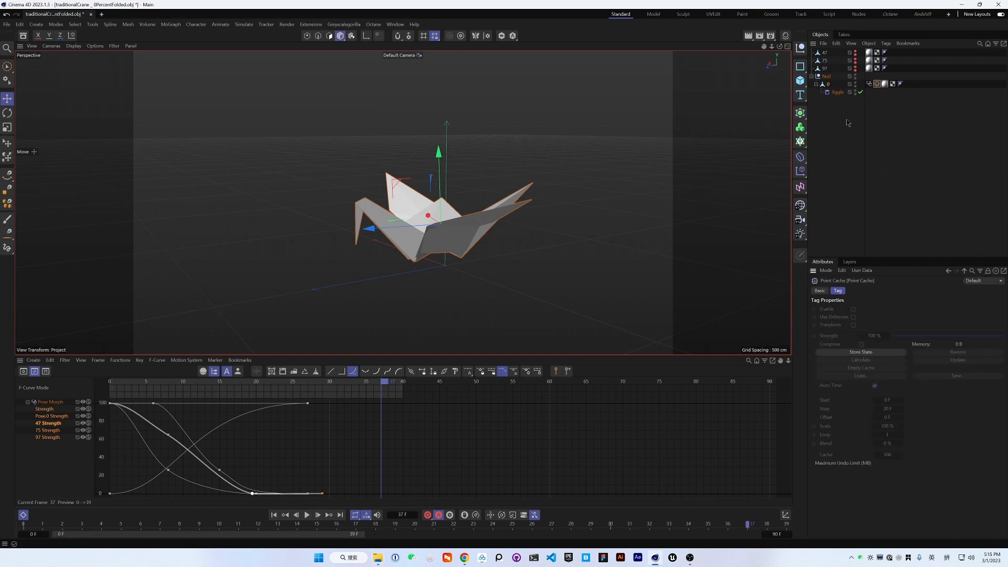
Store the Point Cache state at frame 0 and calculate the cache
drag(140, 382, 111, 382)
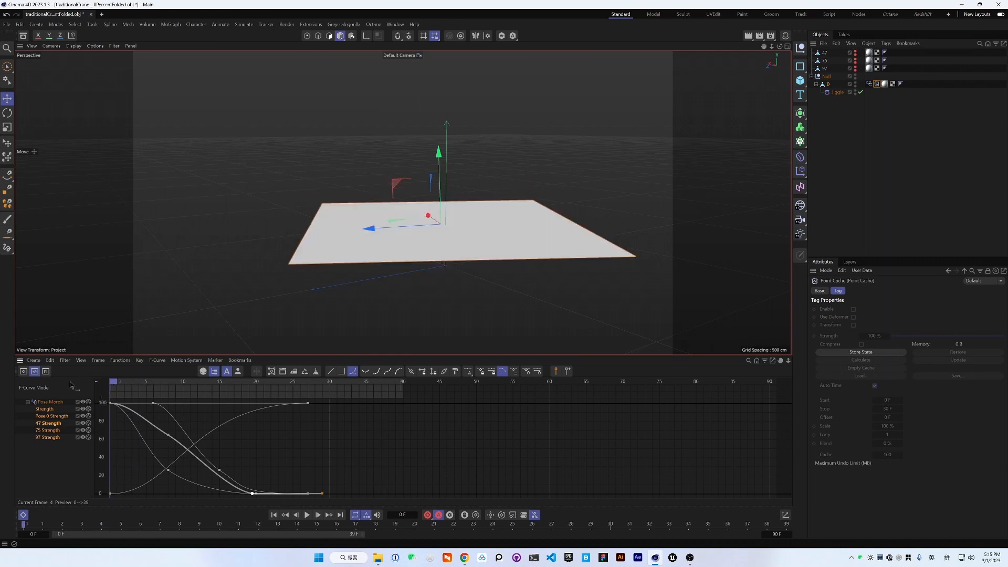
click(853, 355)
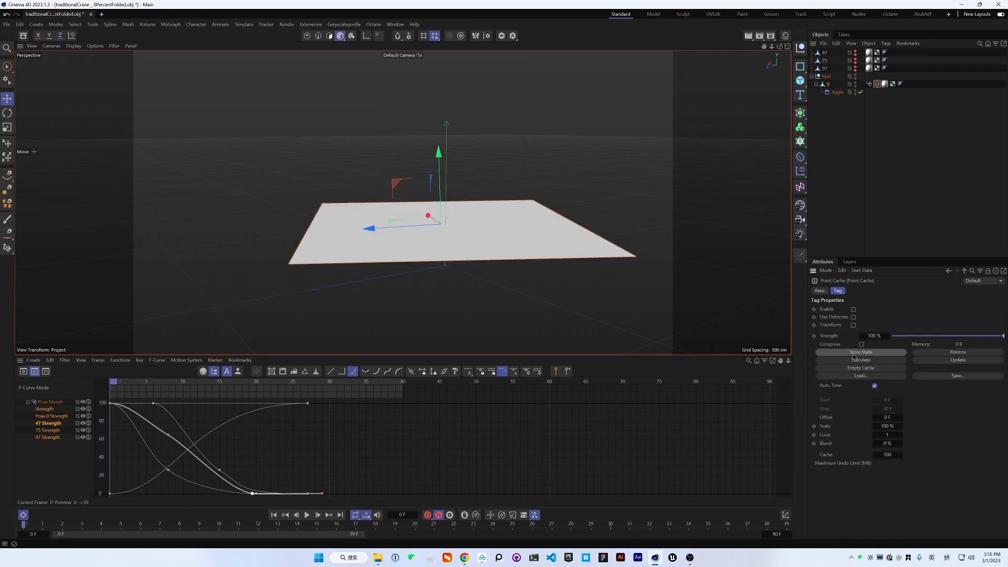
click(856, 360)
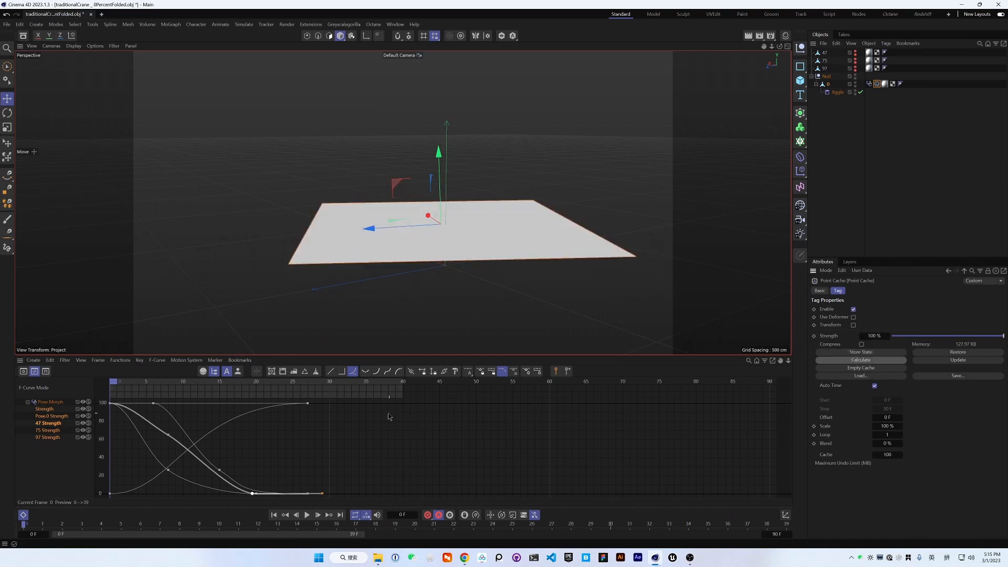
Turn off the Jiggle deformer and scrub from frame 0 to 30 to check the cached fold
click(860, 92)
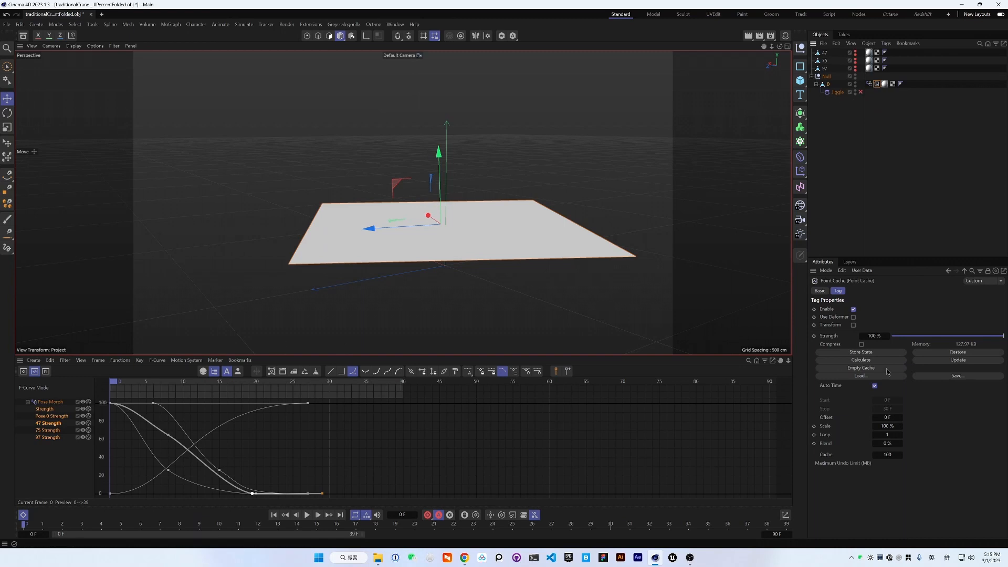
drag(122, 383, 338, 404)
Duplicate the Null with its contents below the original, and collapse and hide the original Null as a backup
click(827, 77)
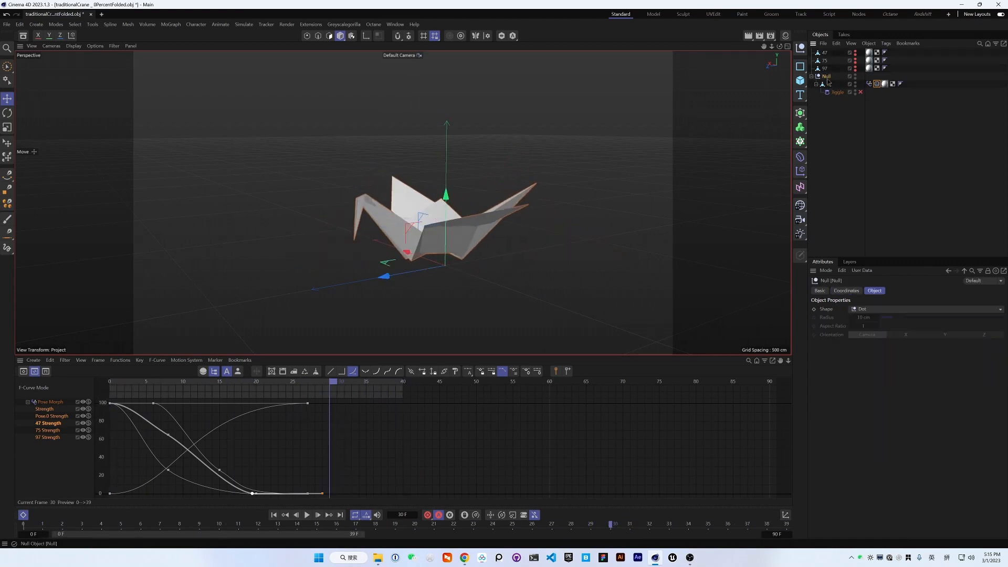
ctrl+drag(828, 79, 840, 133)
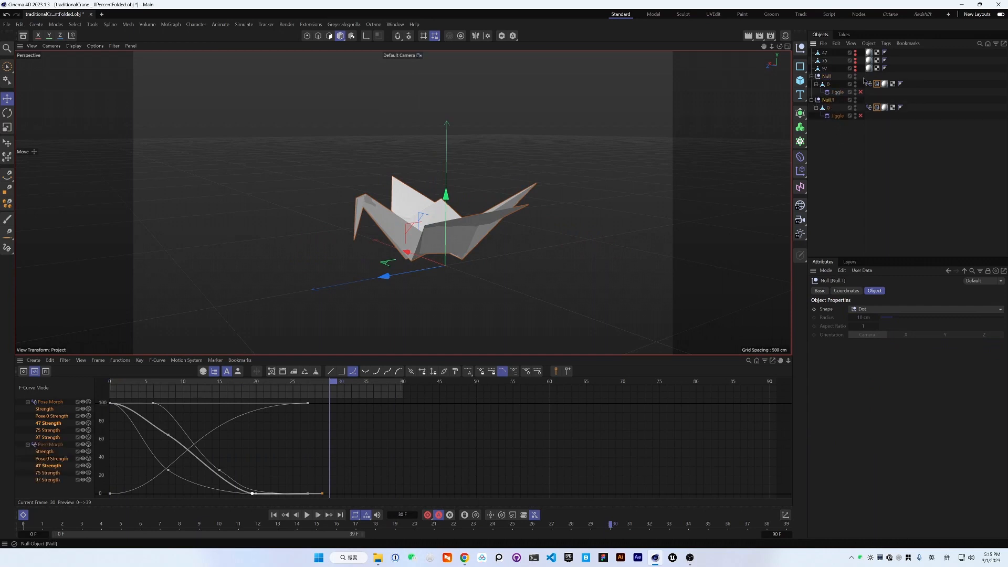
click(811, 76)
Delete the Jiggle deformer and the Pose Morph tag from object 0 under Null.1, and scrub the cached fold to frame 34
click(838, 101)
click(838, 101)
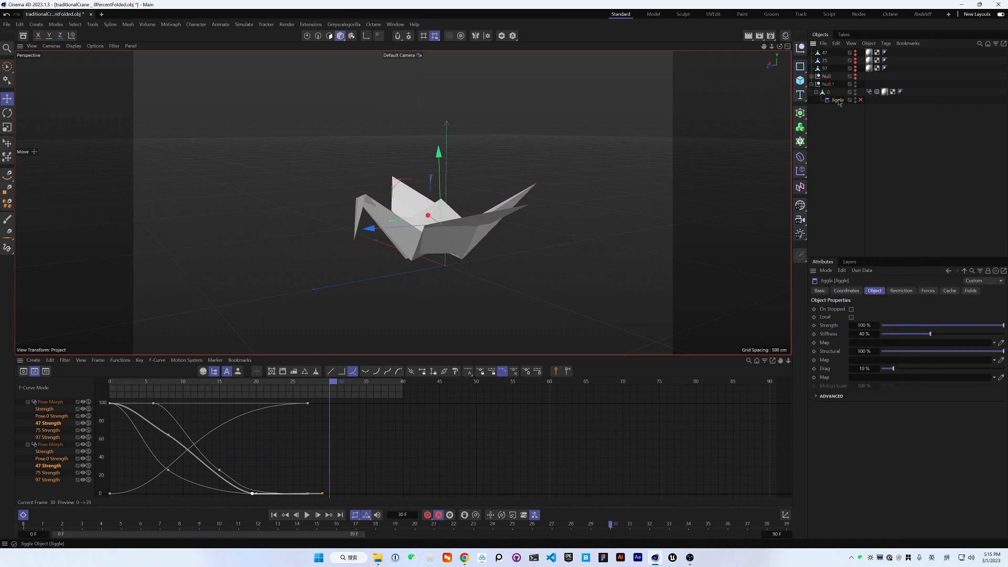
key(Delete)
click(859, 93)
key(Delete)
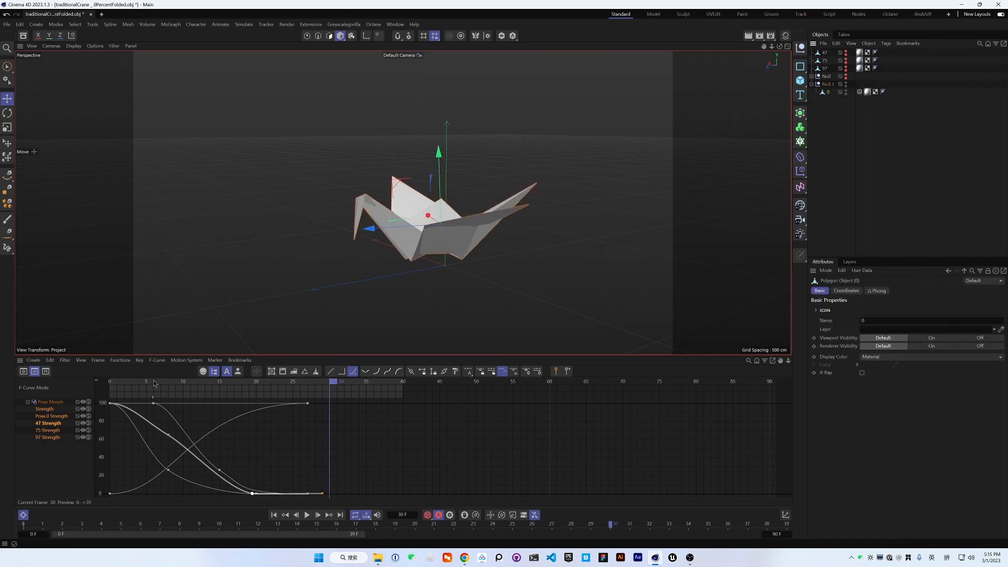
drag(154, 384, 359, 414)
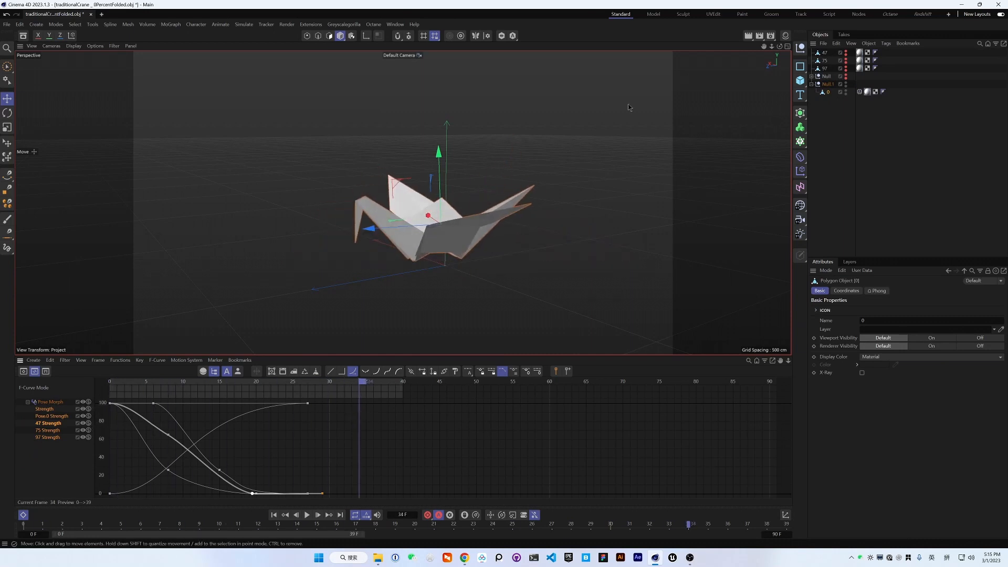
Close the F-Curve timeline and set the Offset of object 0's Point Cache tag to 10 F
click(860, 92)
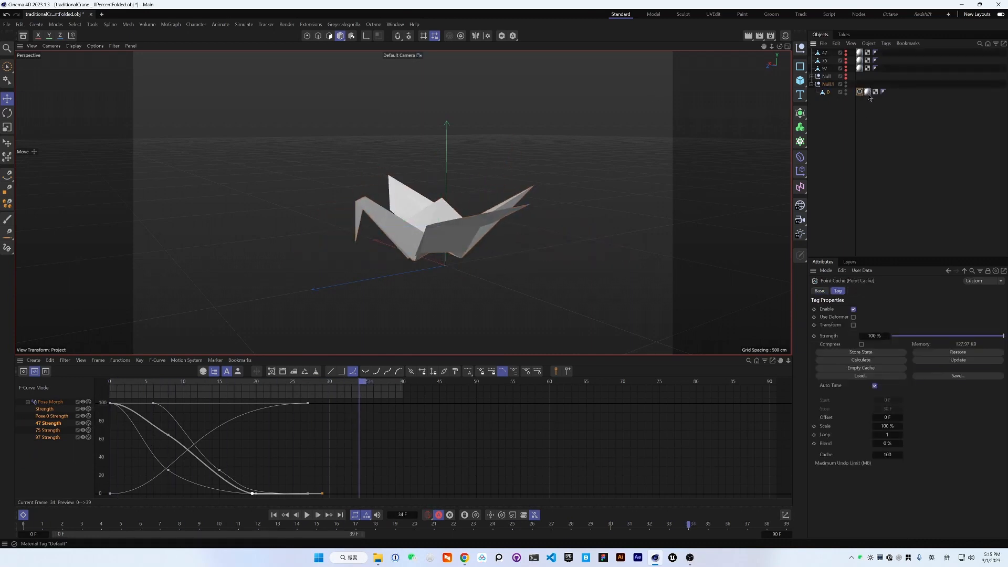
click(23, 371)
click(23, 515)
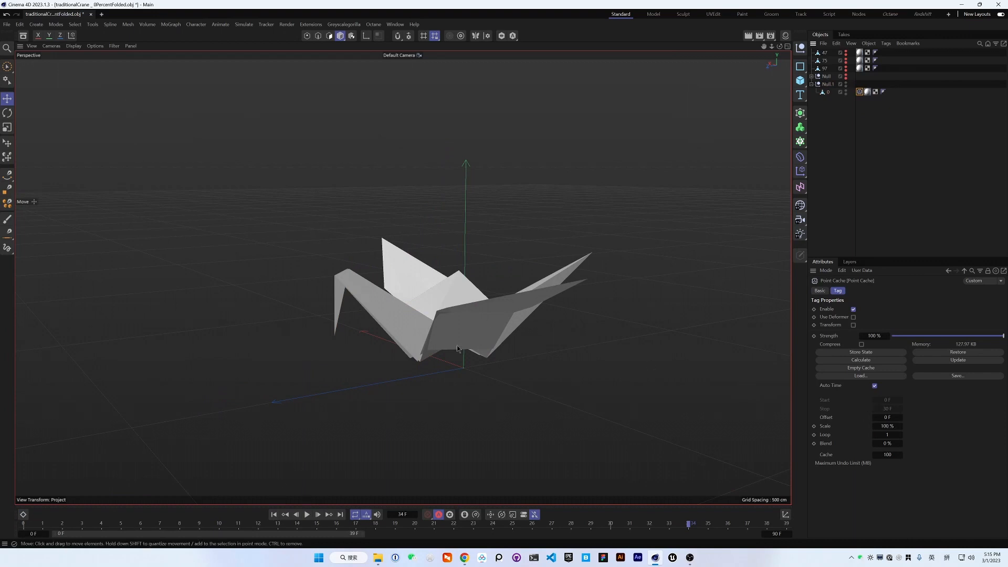
double_click(886, 417)
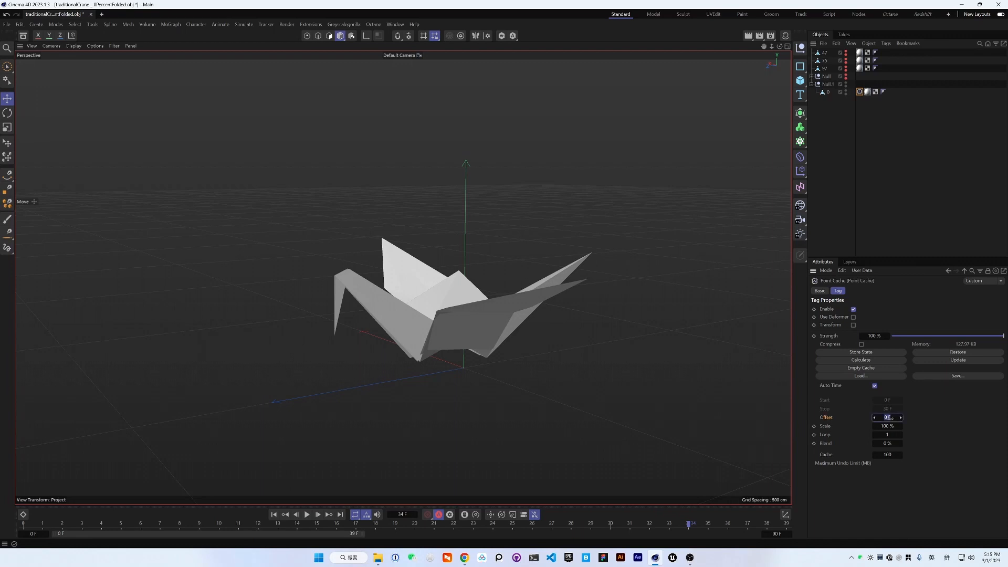
text(10)
key(Return)
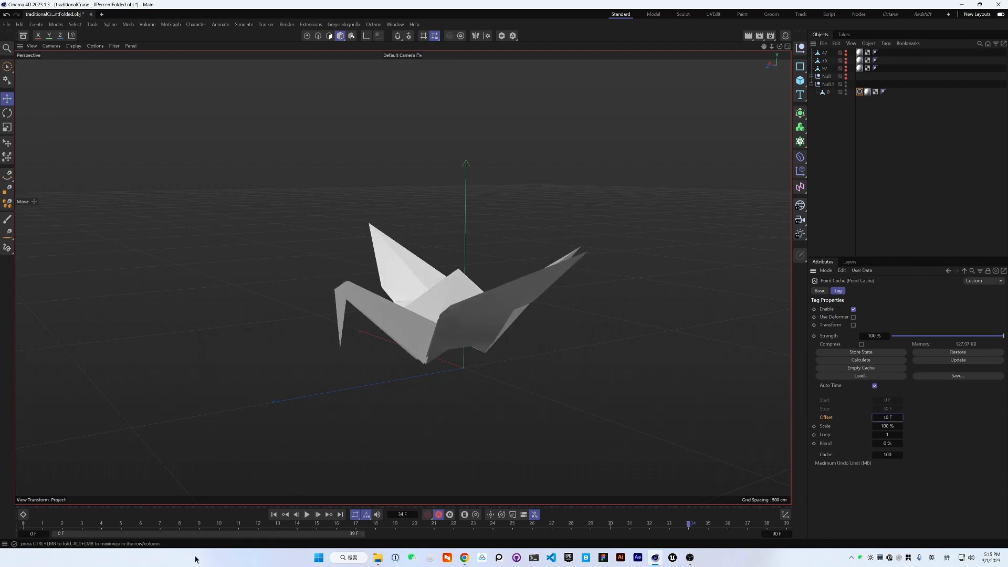
Scrub between frame 0 and frame 28 to check the delayed start of the cached fold
click(143, 525)
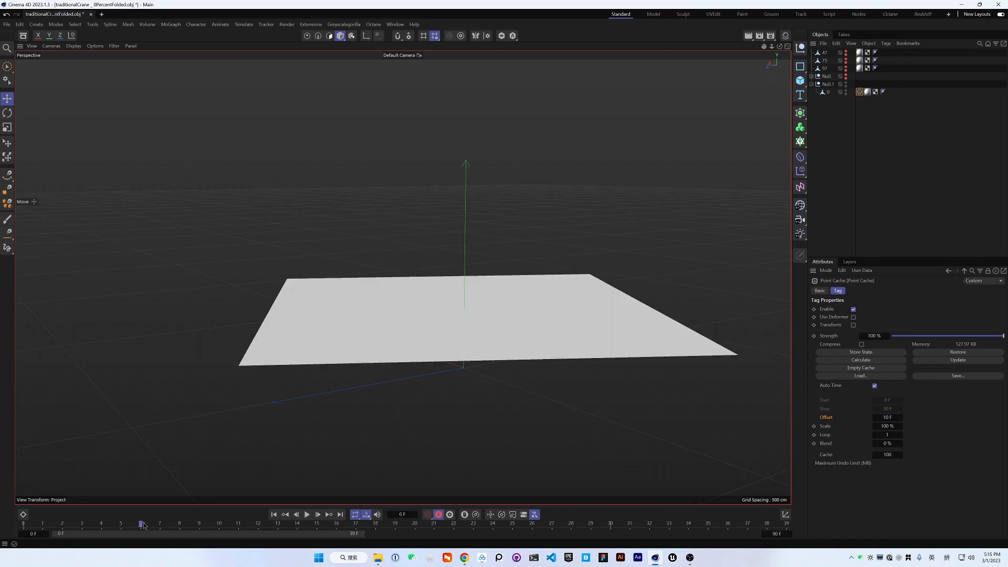
drag(209, 528, 21, 528)
drag(145, 523, 571, 524)
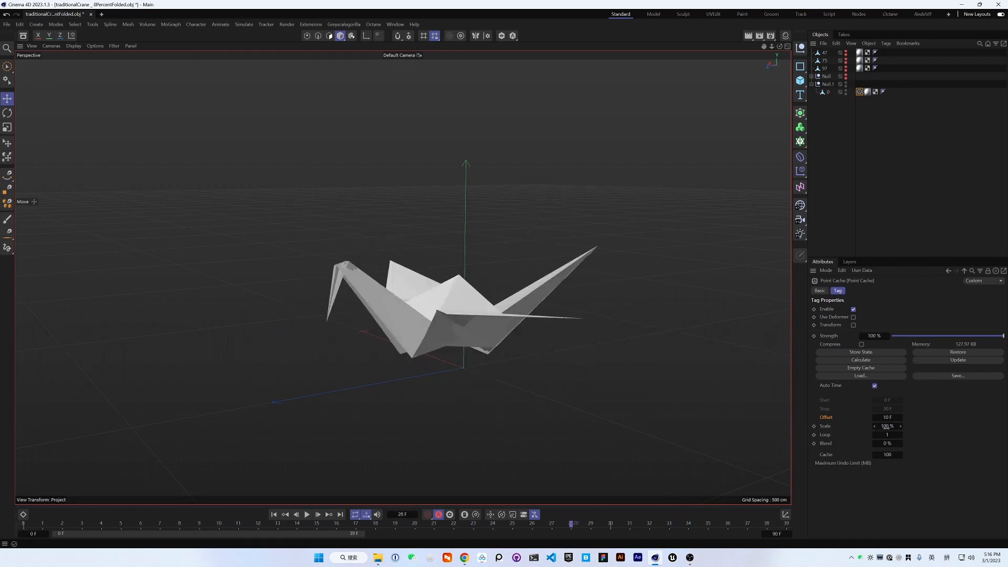
Try a Point Cache Scale of 200 % and play the fold from frame 0
click(886, 426)
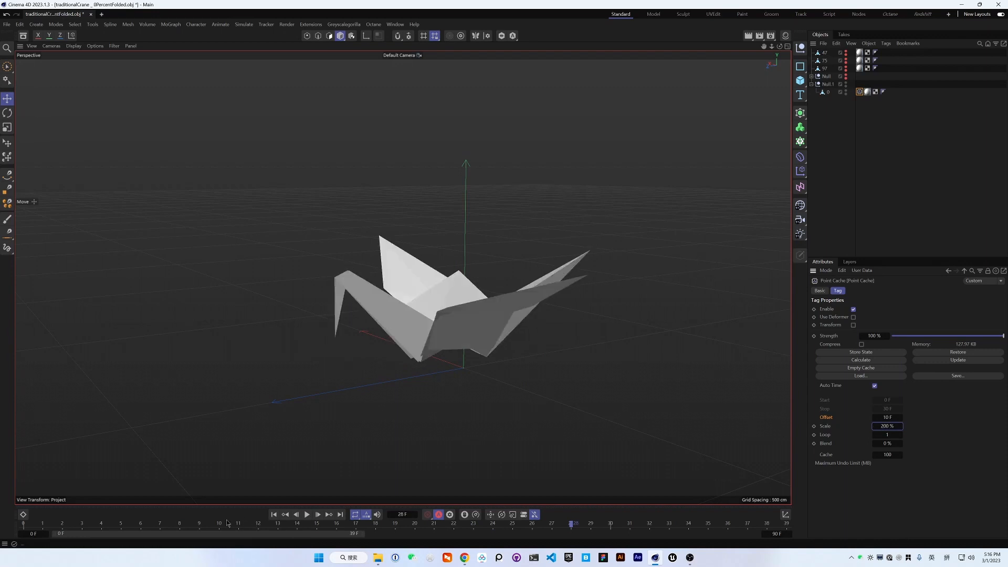
drag(226, 523, 23, 524)
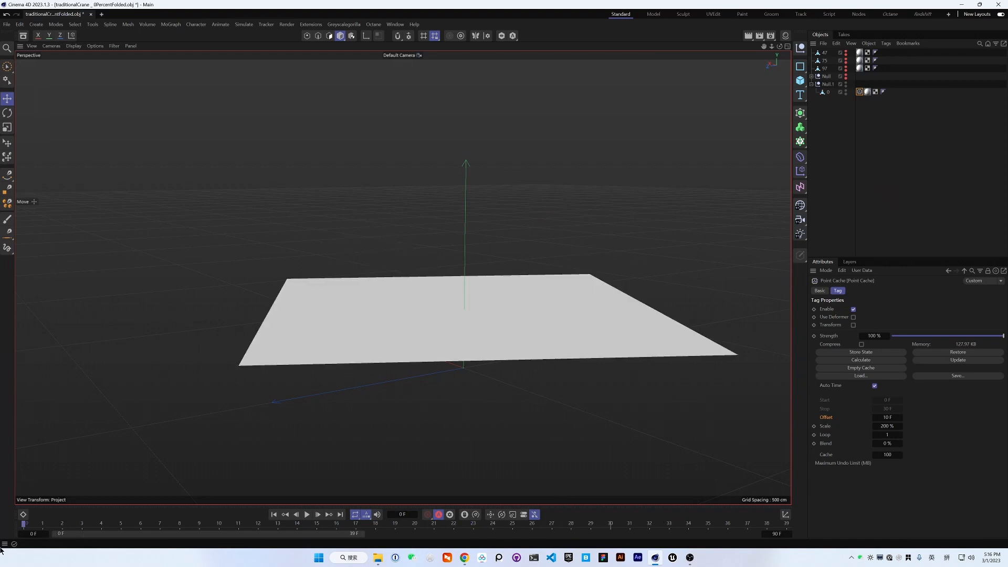
key(F8)
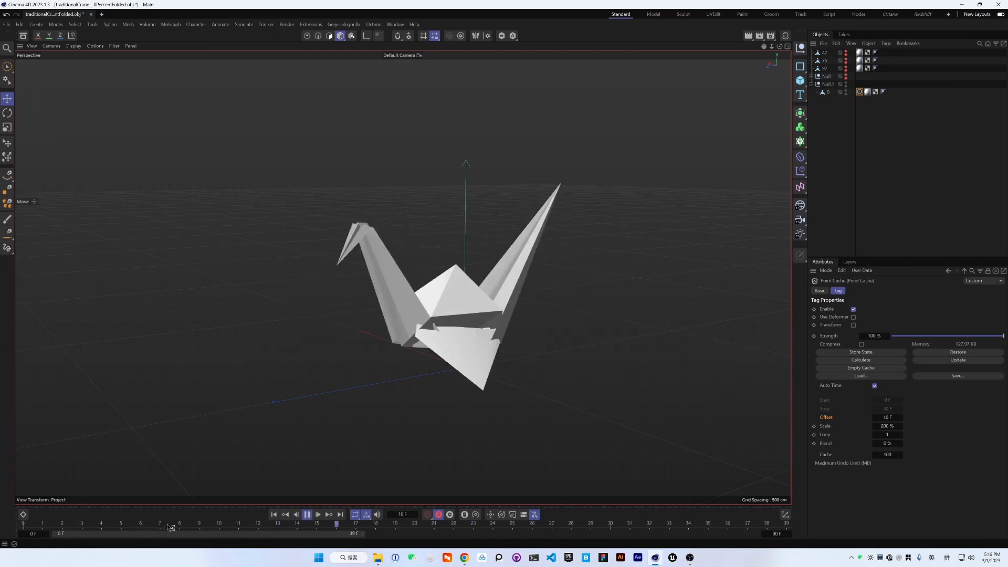
key(F8)
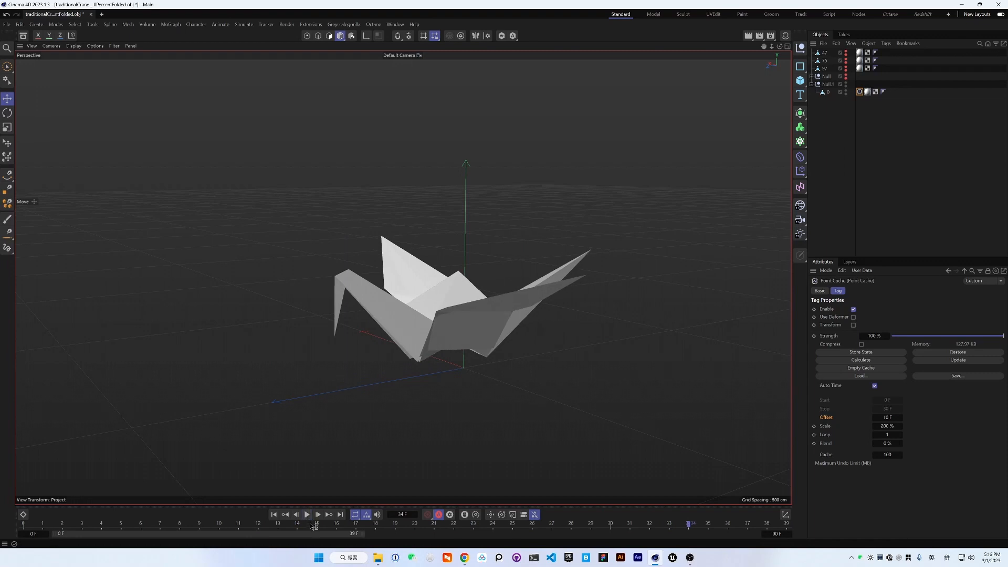
Set the Point Cache Scale to 120 %, play the fold and scrub it to frame 28
click(887, 427)
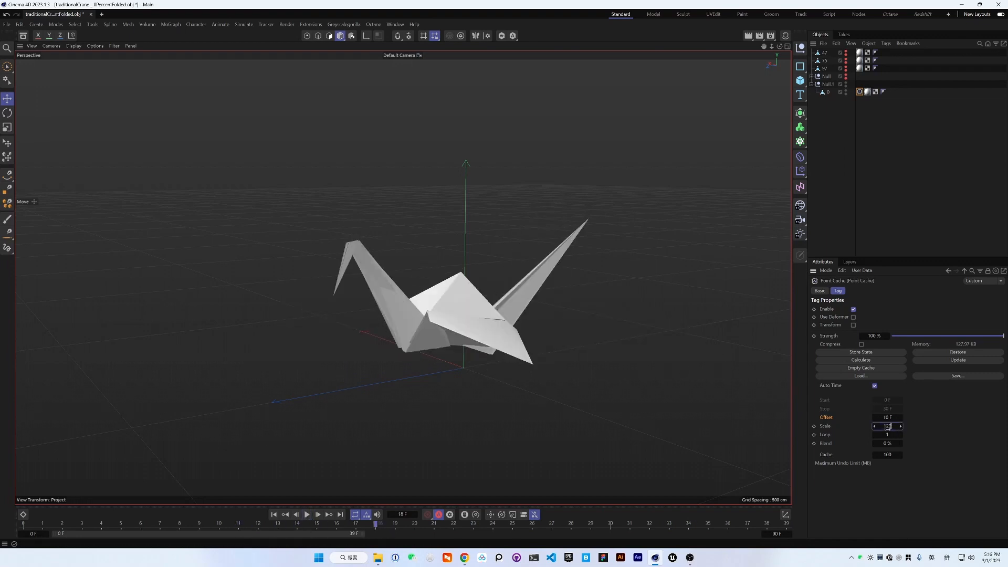
text(120)
key(Return)
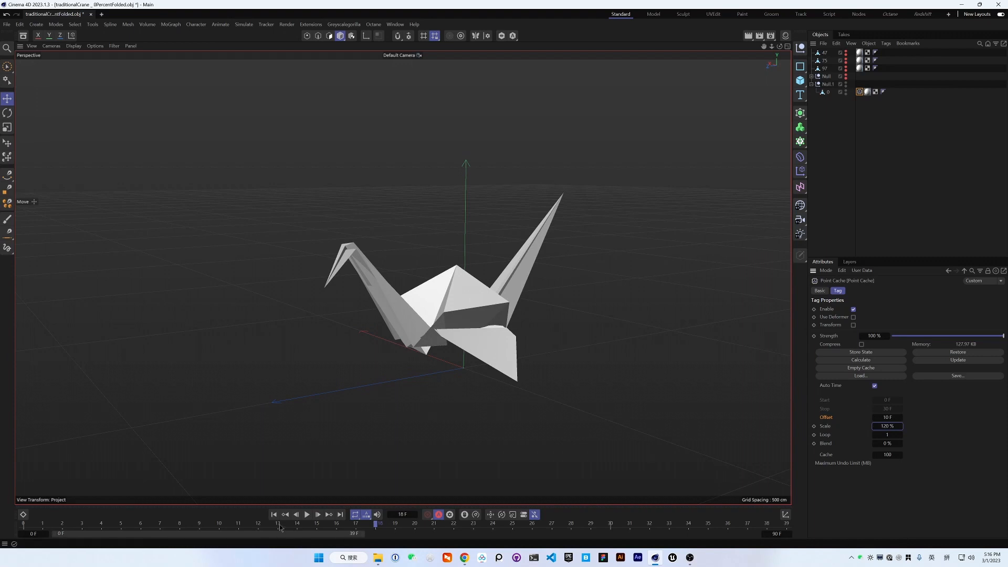
key(F8)
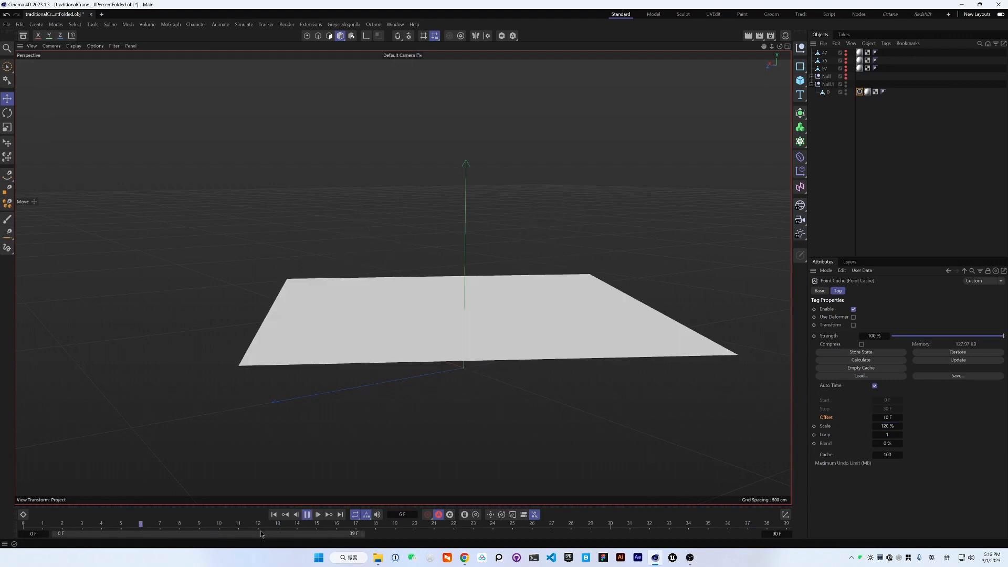
key(F8)
drag(119, 529, 570, 524)
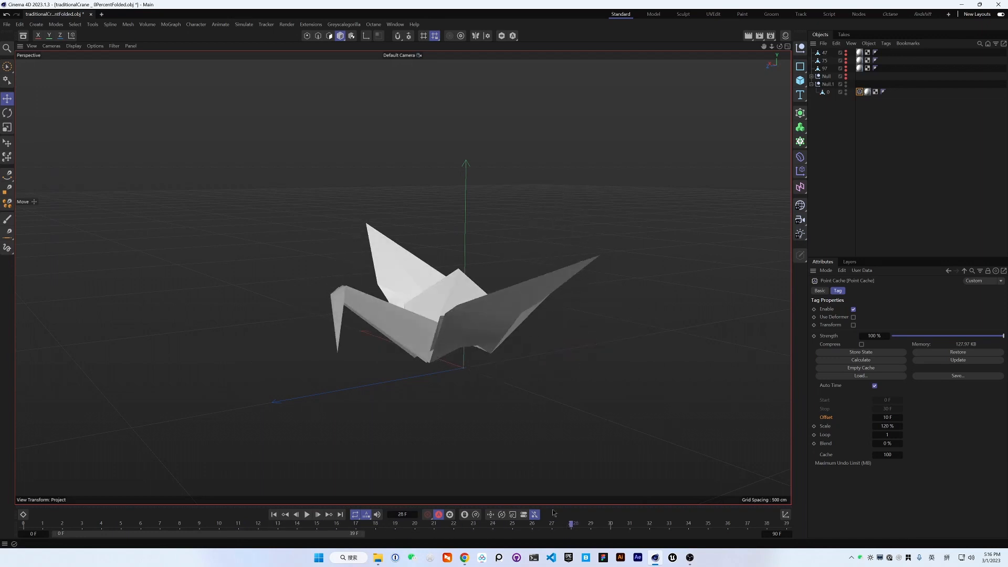
Add a cube and scale it up until it encloses the crane as a plain backdrop
alt+right_drag(484, 271, 410, 332)
alt+middle_drag(479, 320, 409, 297)
alt+drag(399, 276, 396, 303)
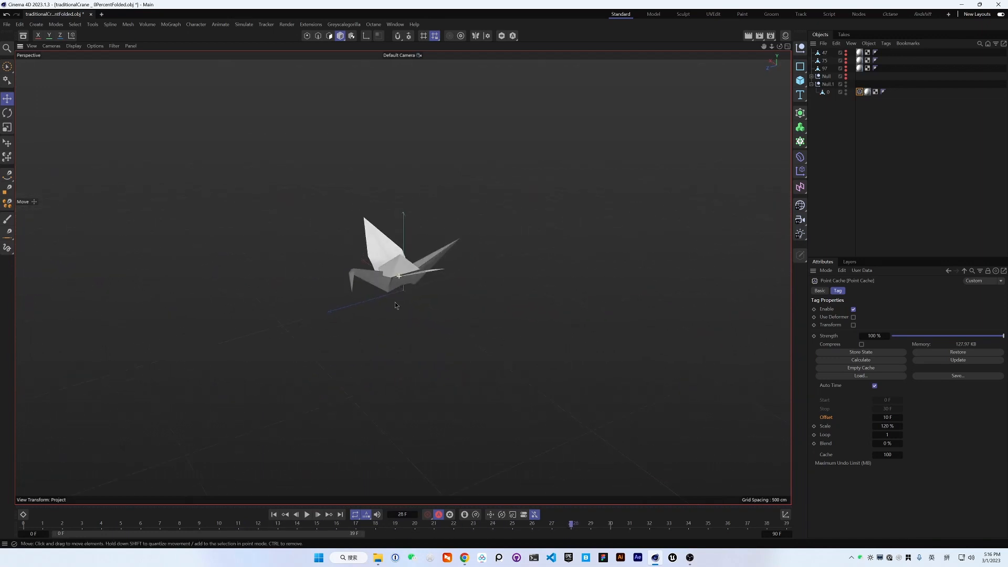
click(800, 81)
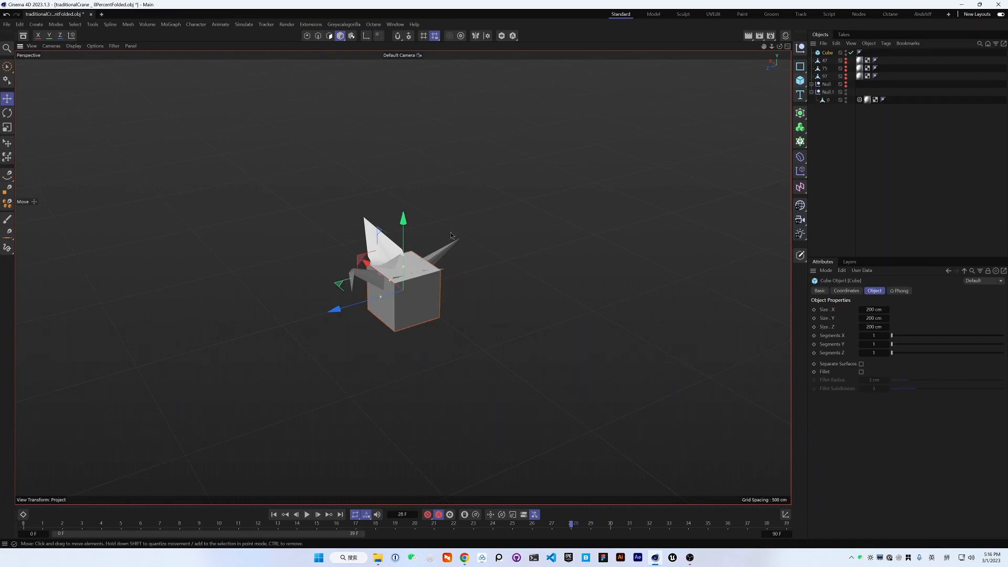
drag(403, 267, 692, 294)
key(t)
drag(100, 332, 435, 339)
drag(64, 347, 487, 305)
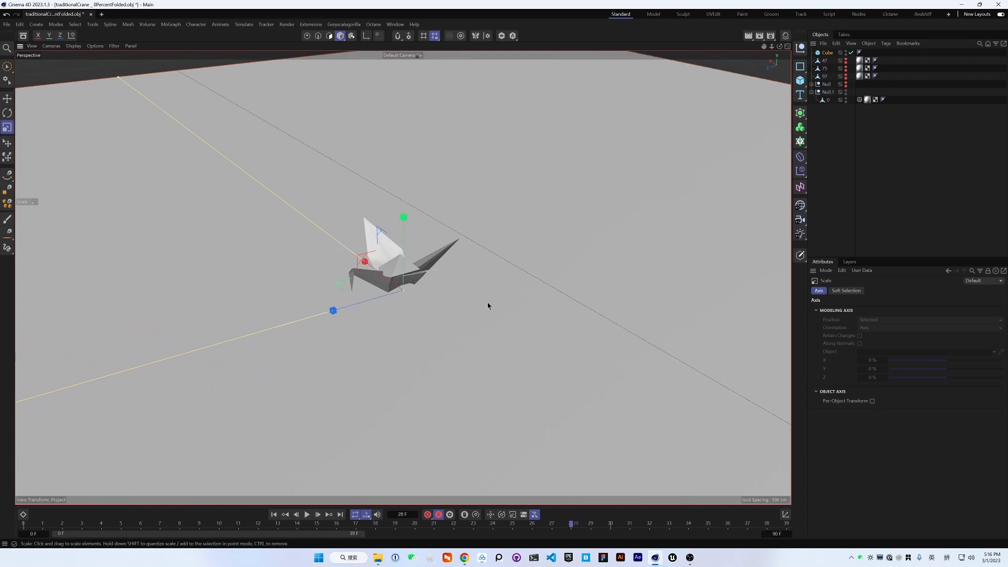
drag(737, 85, 765, 110)
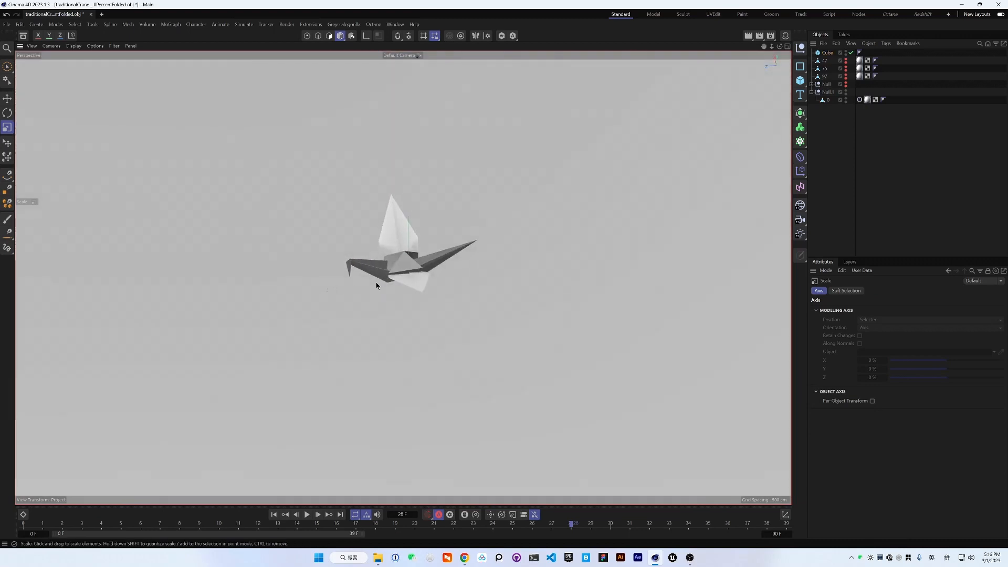
scroll(424, 276, up, 5)
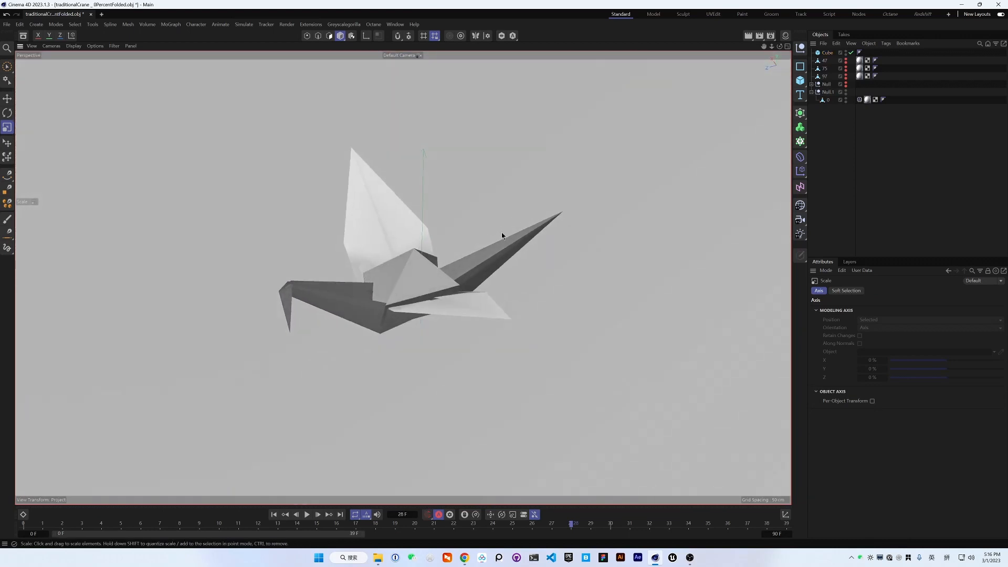
key(shift+c)
text(cam)
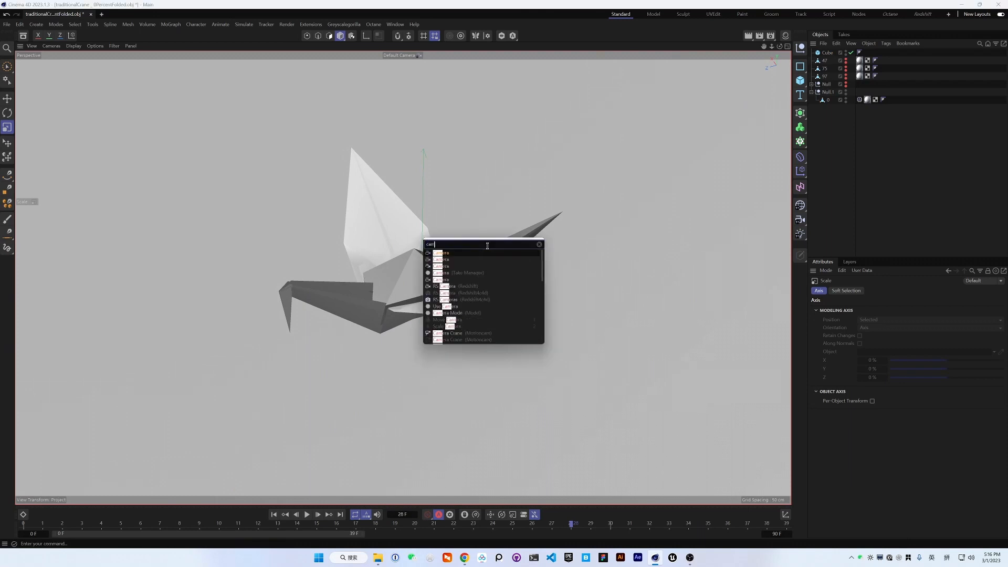
text(era)
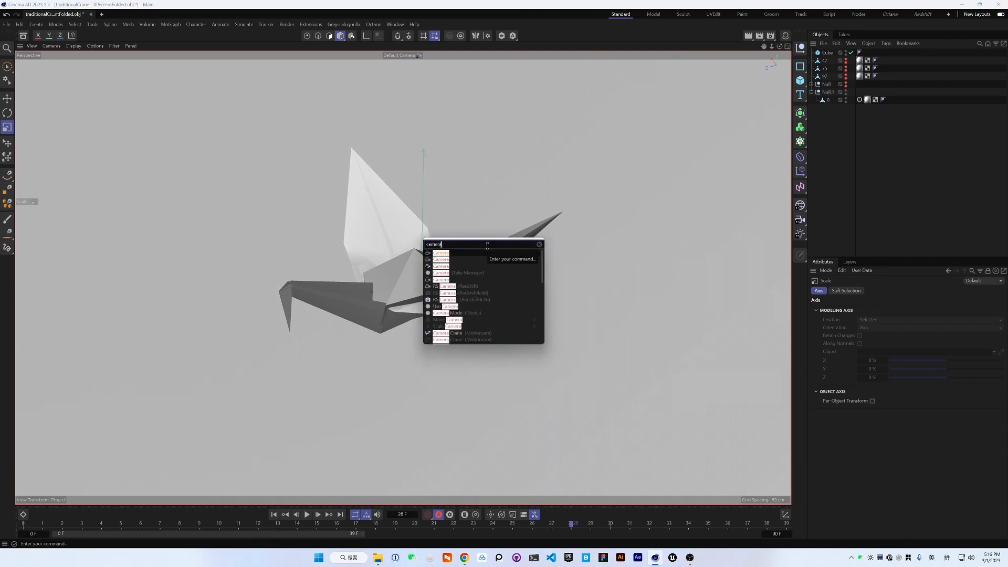
key(Return)
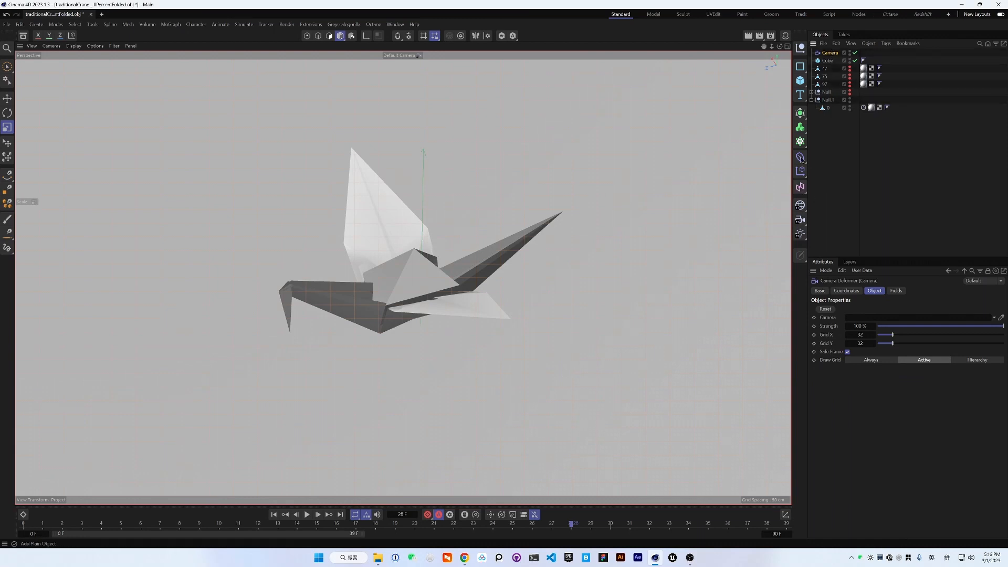
click(847, 291)
click(874, 290)
key(Delete)
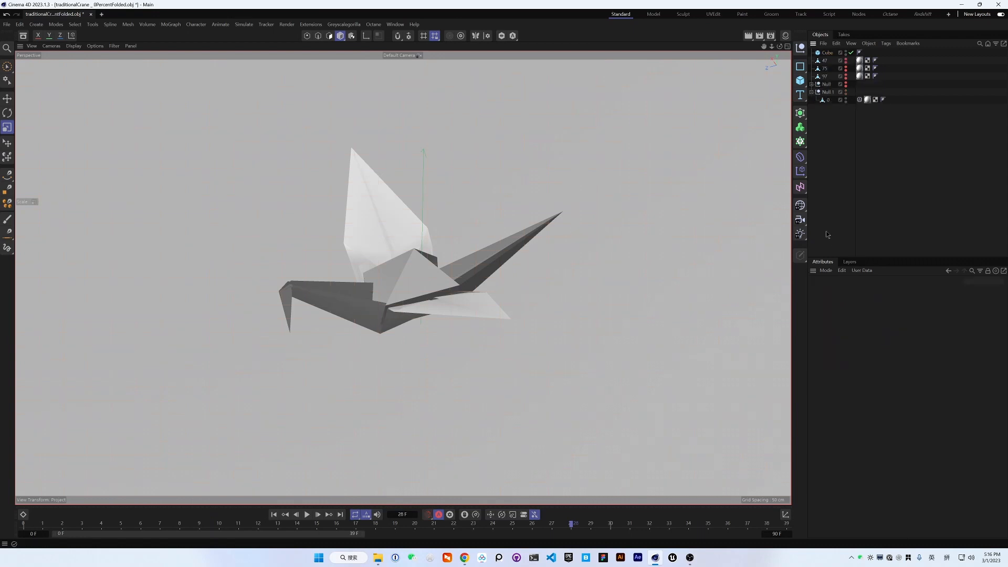
Add a Camera object, place it between Null and Null.1, and look through it
click(796, 224)
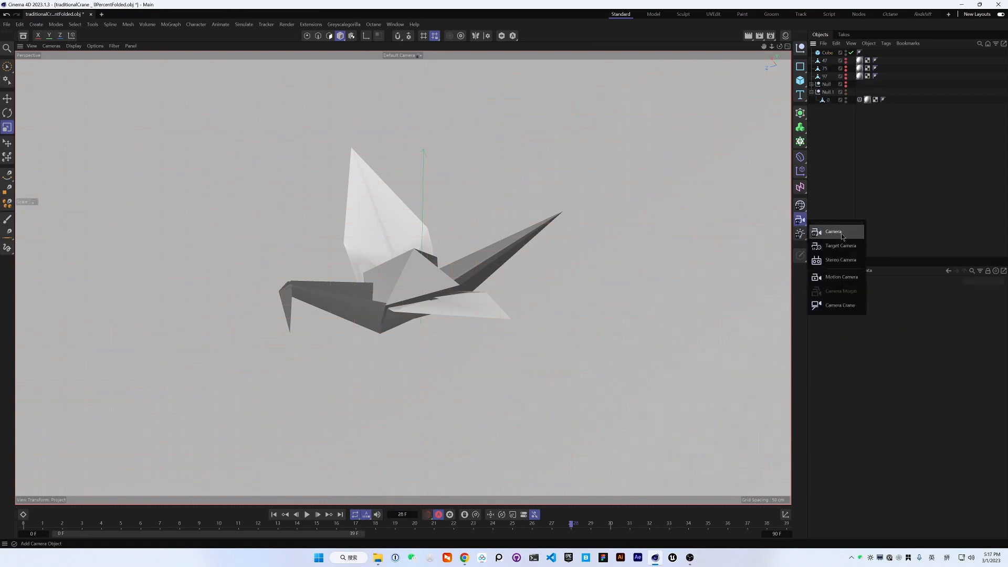
click(842, 236)
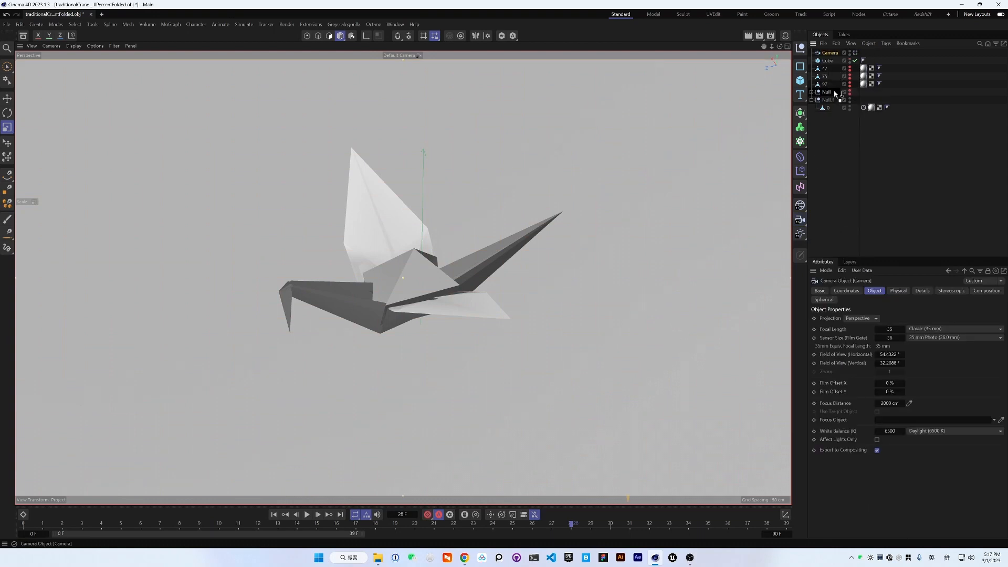
drag(836, 94, 835, 93)
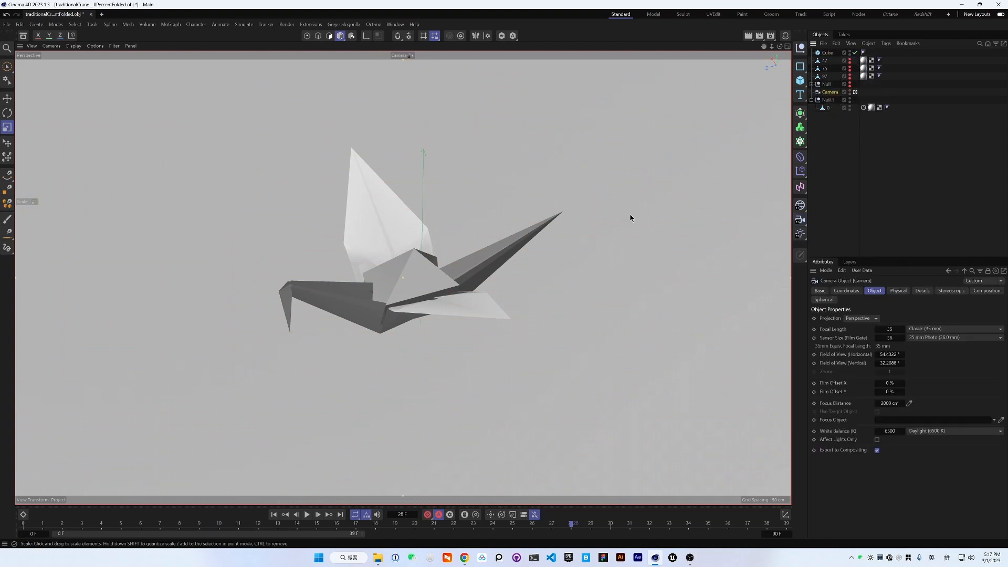
Set the camera's focal length to Tele (135 mm) and reframe the whole crane in the view
click(950, 328)
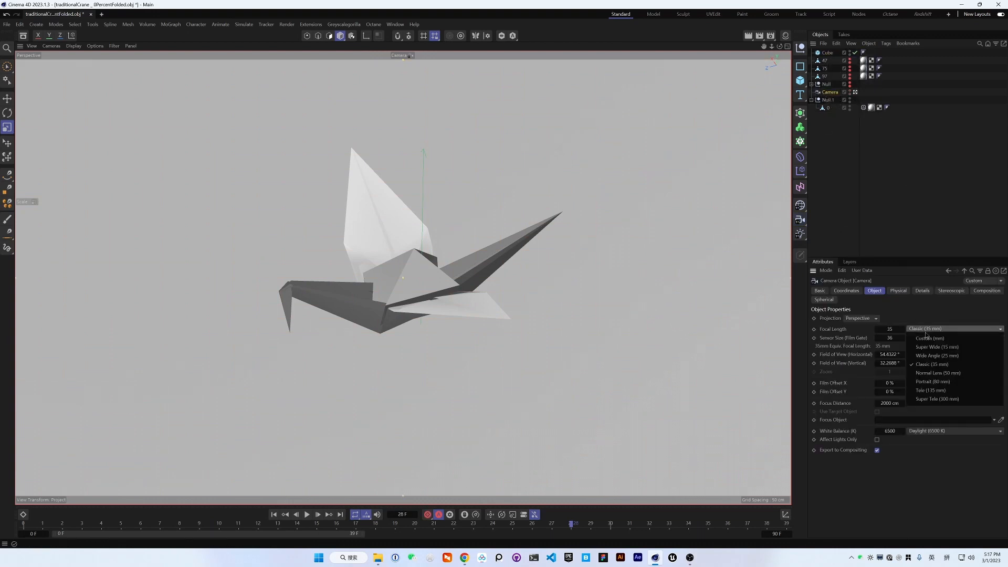
click(953, 390)
scroll(442, 250, down, 5)
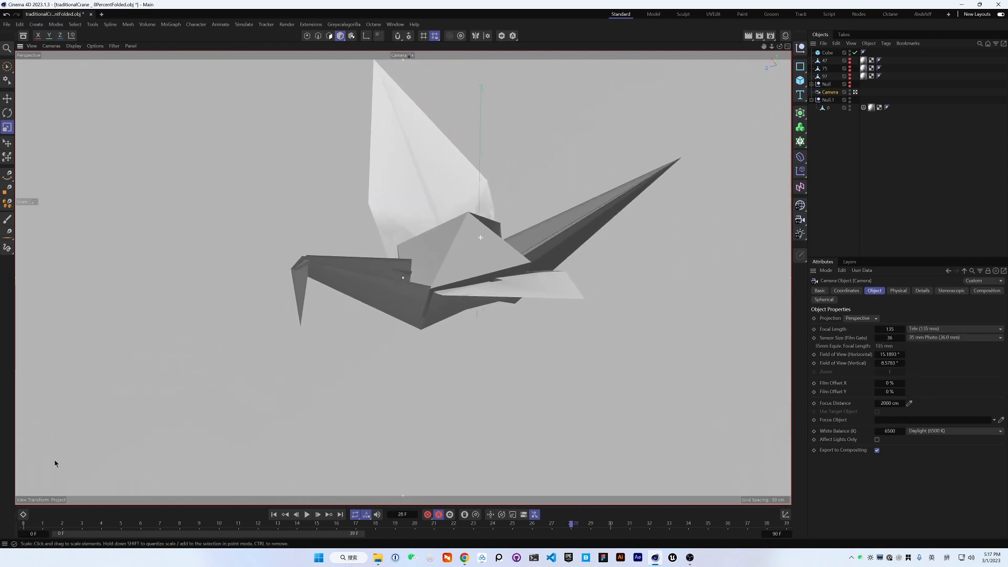
alt+drag(456, 253, 420, 257)
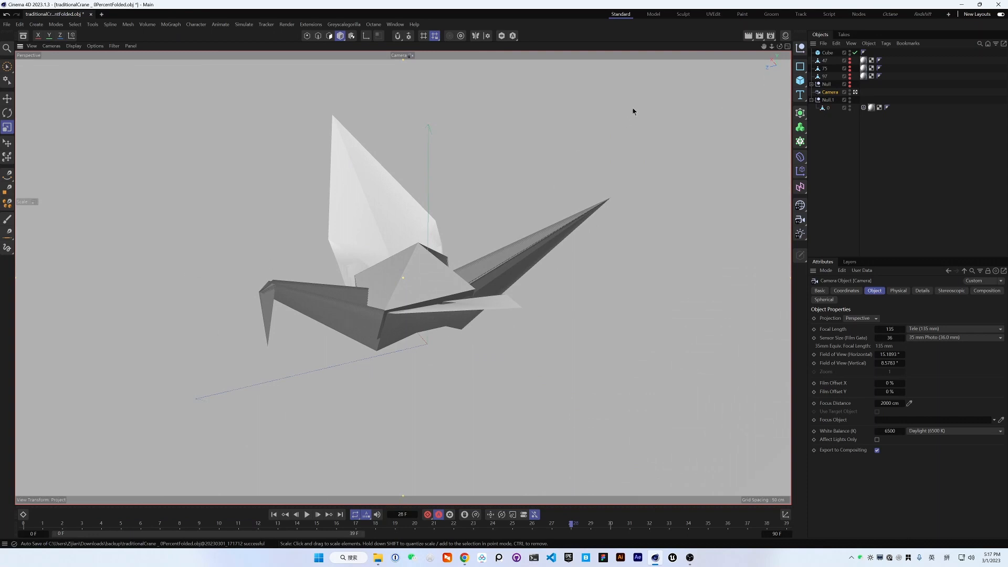
Open the Greyscalegorilla Plus Library, list its Paper - Octane materials in an enlarged window, and show the scene's Material Manager
click(342, 24)
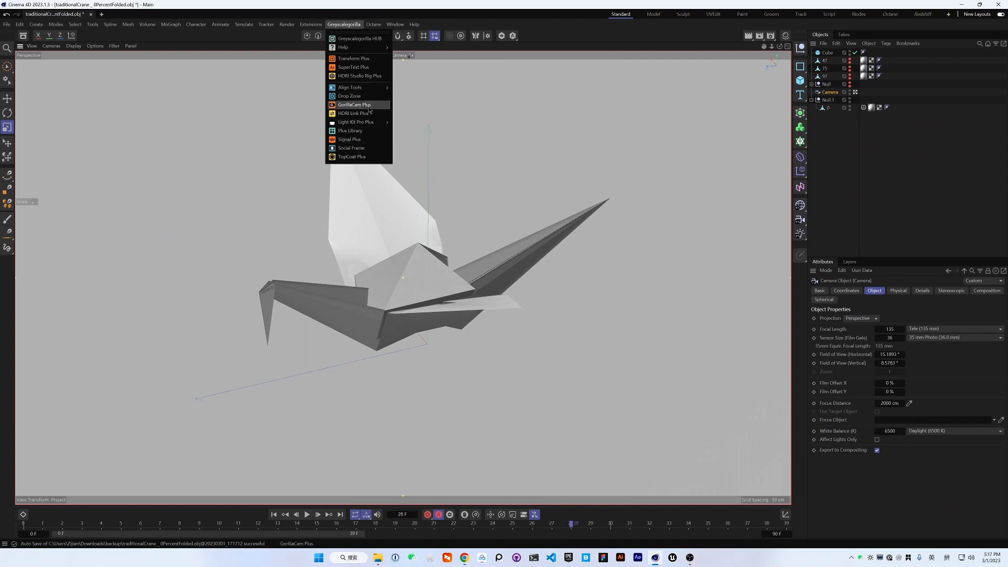
click(370, 131)
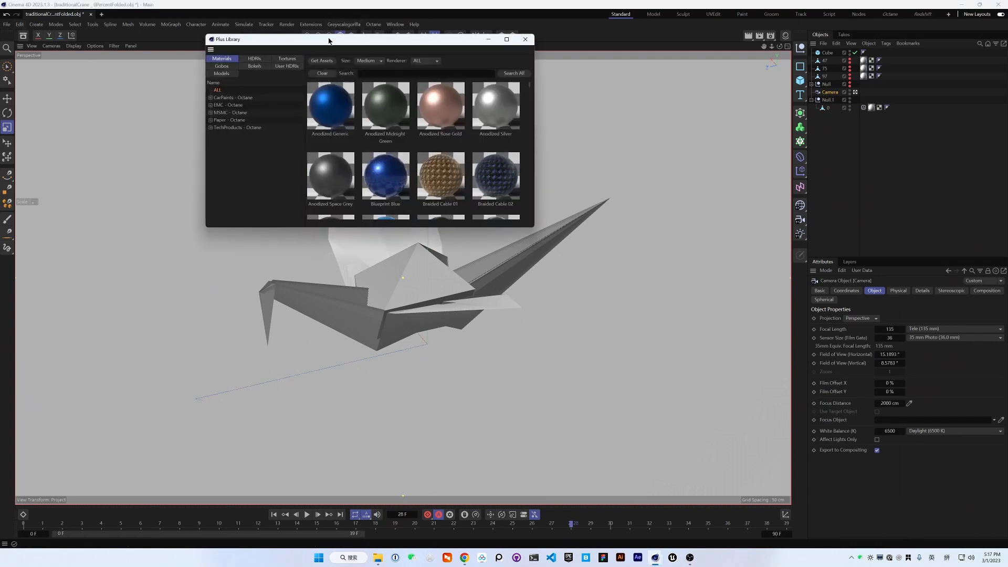
drag(328, 41, 487, 257)
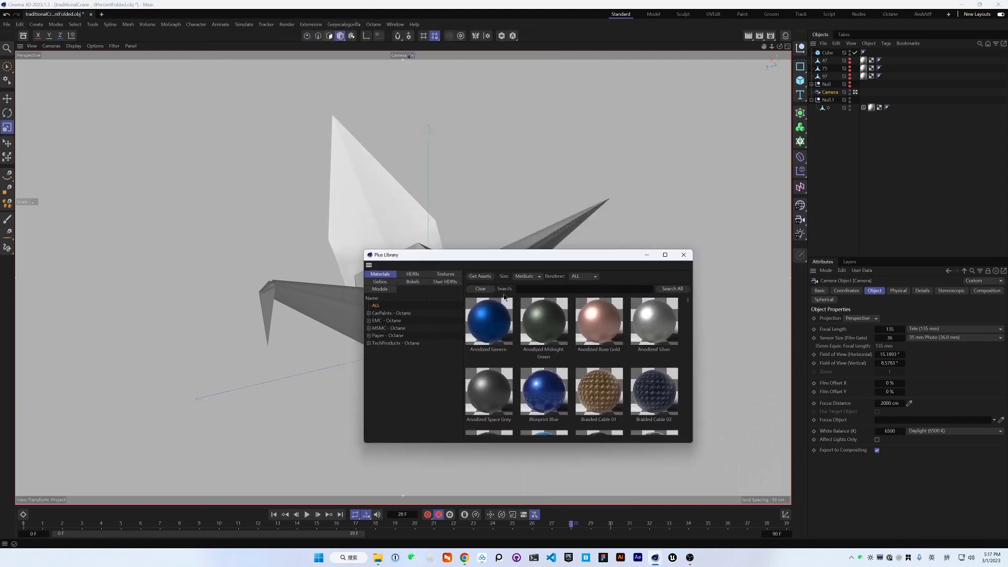
click(386, 336)
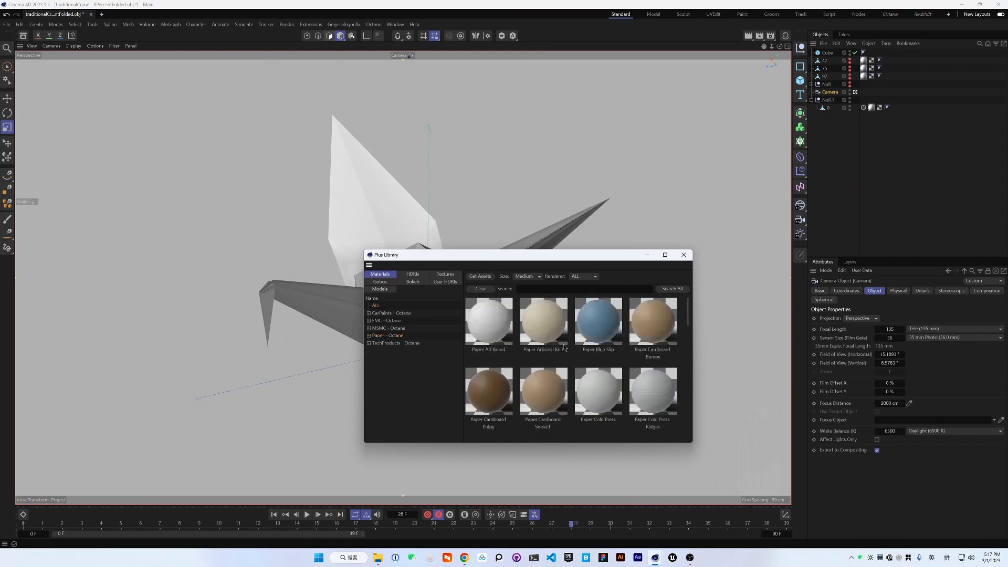
scroll(540, 396, down, 5)
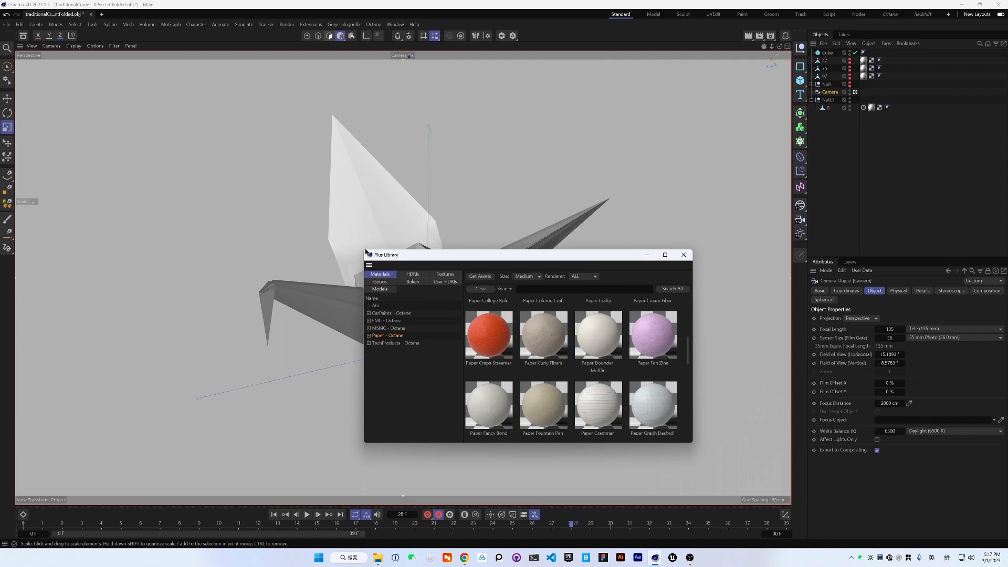
drag(364, 251, 56, 79)
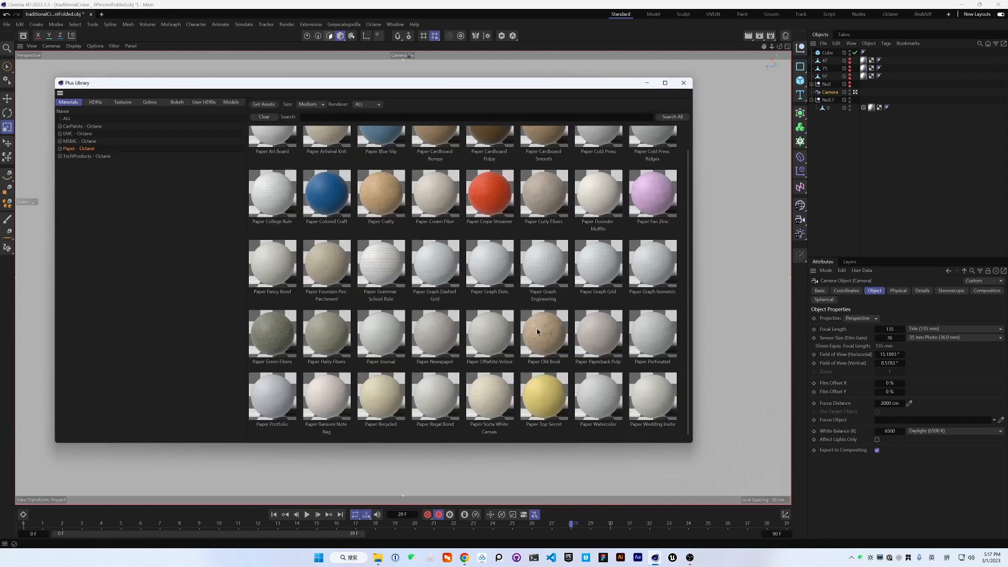
click(542, 343)
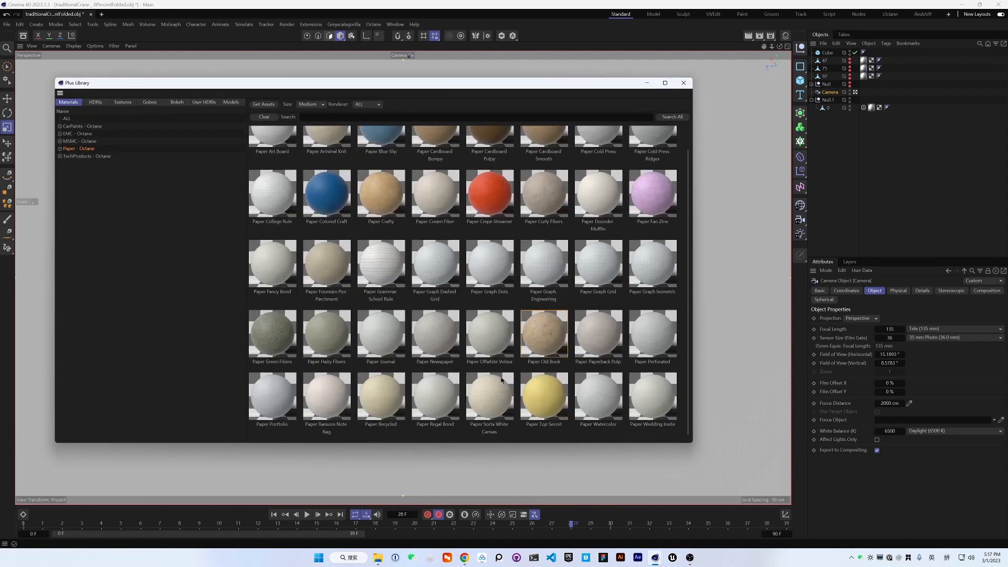
click(785, 36)
Import the Paper Old Book material into the scene and delete the unused materials
drag(545, 348, 723, 153)
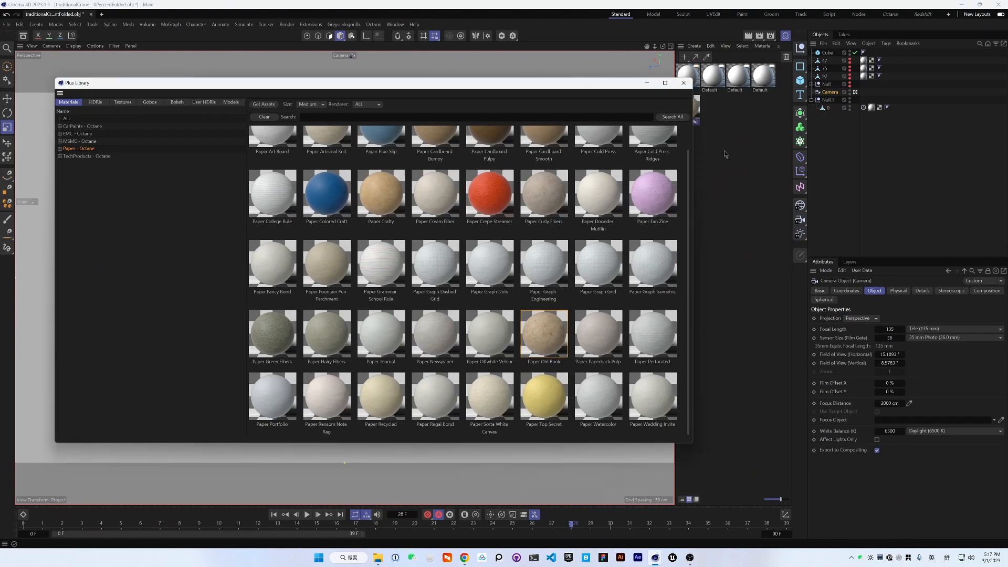
drag(622, 84, 600, 183)
right_click(721, 86)
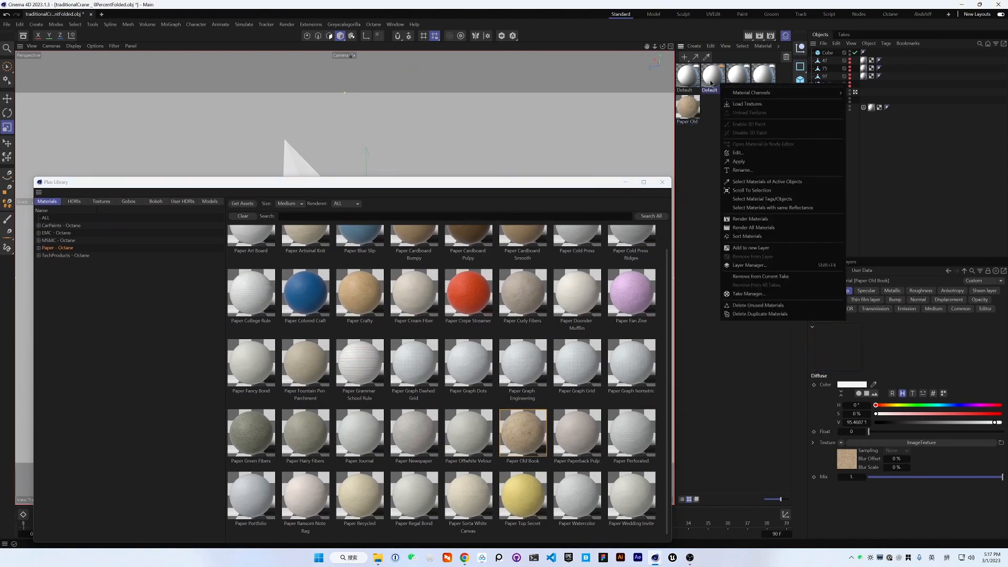
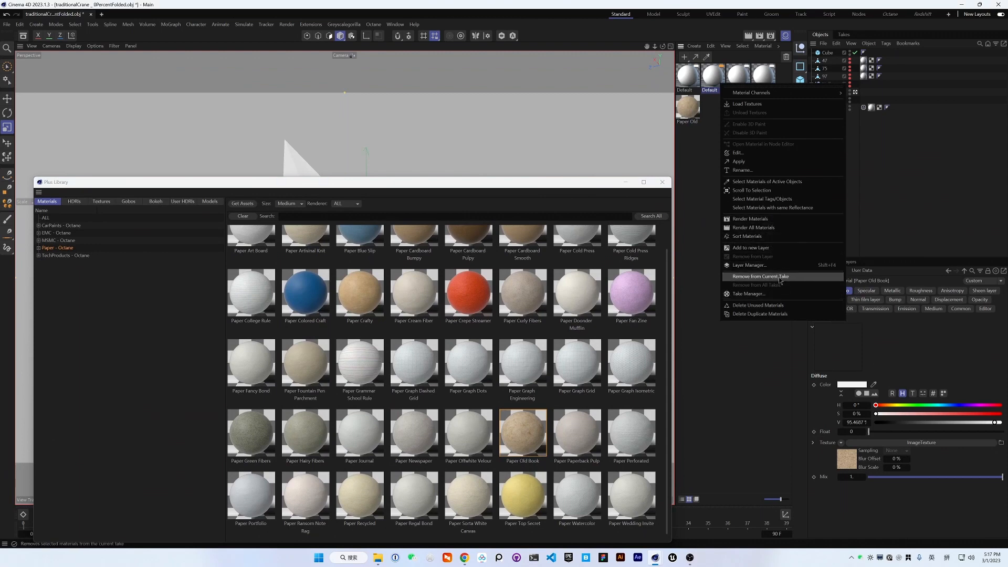
click(779, 306)
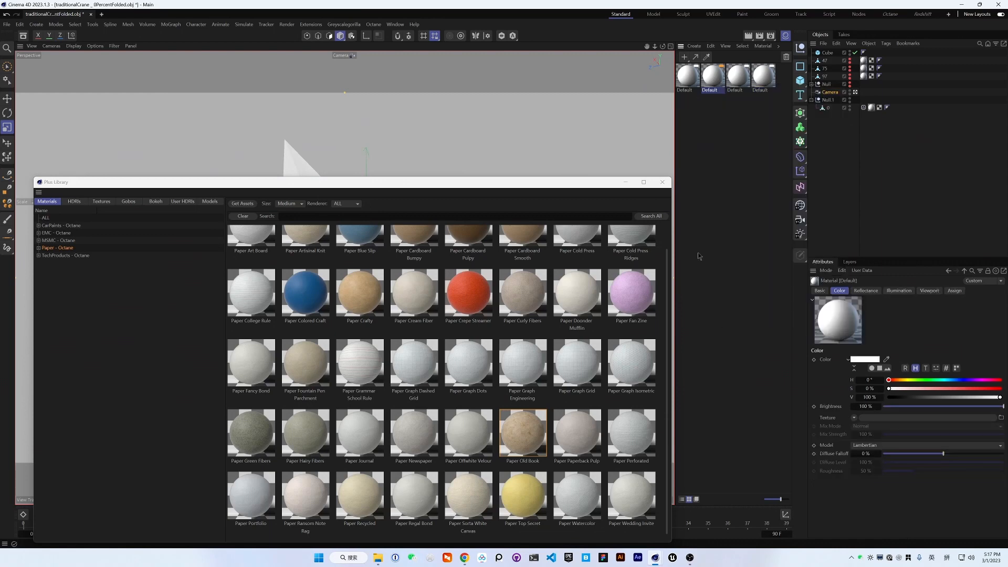
Assign the library's Paper Old Book material to the crane mesh 0 inside Null.1
click(753, 109)
drag(528, 450, 830, 108)
drag(400, 182, 481, 134)
Browse the EMC - Octane Masonry materials and assign D Marble 02 to the backdrop cube
click(135, 181)
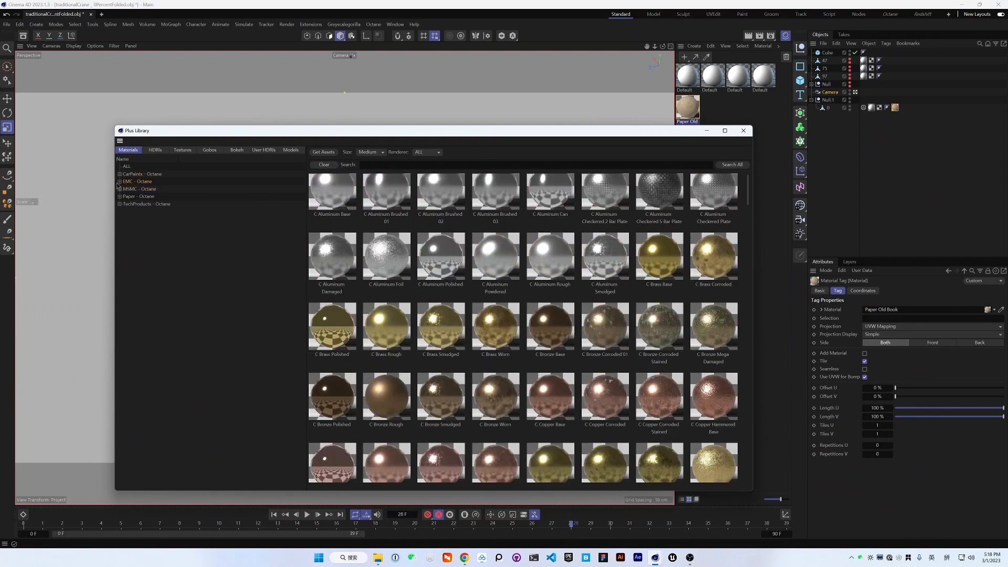
click(120, 181)
click(150, 205)
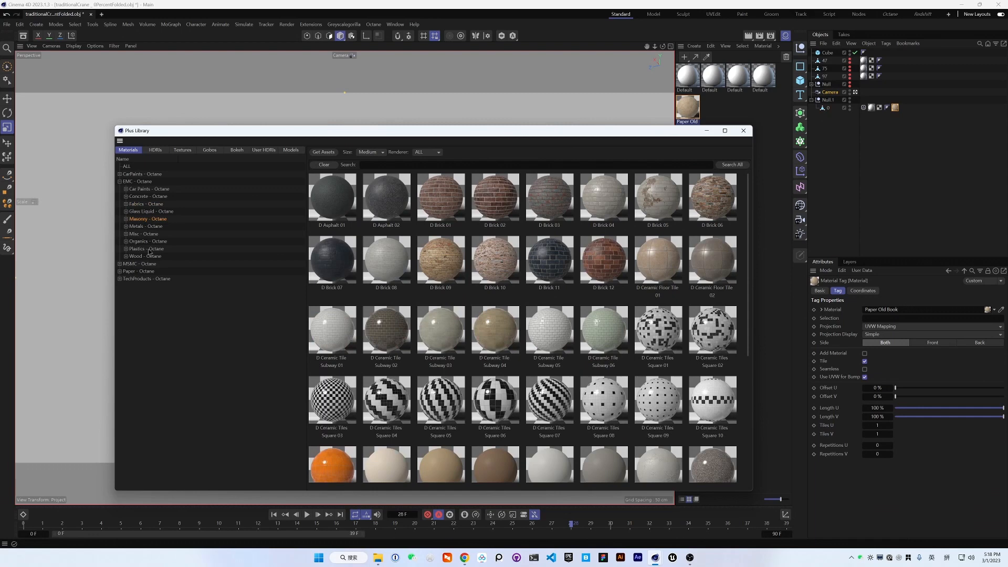
scroll(621, 409, down, 3)
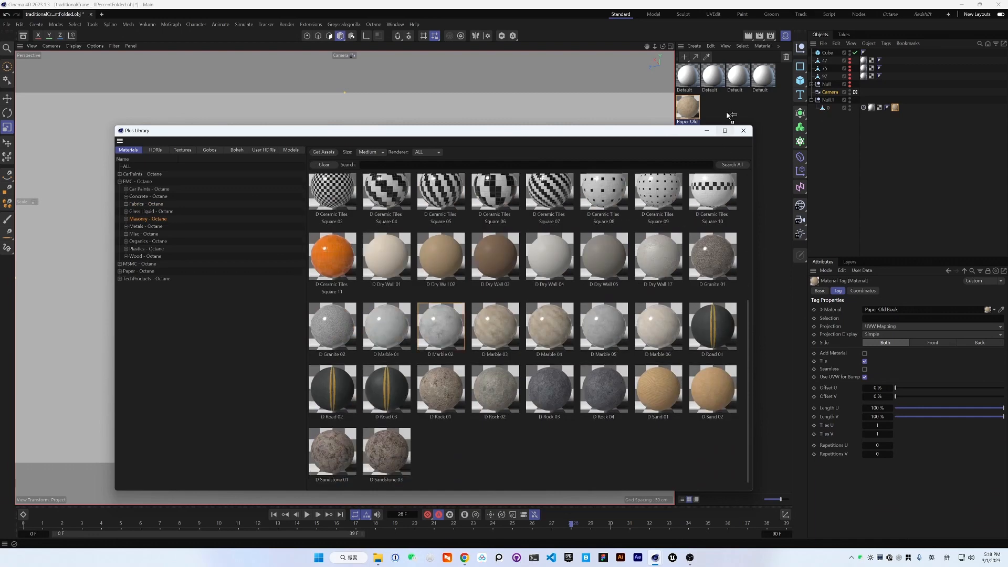
drag(732, 116, 726, 113)
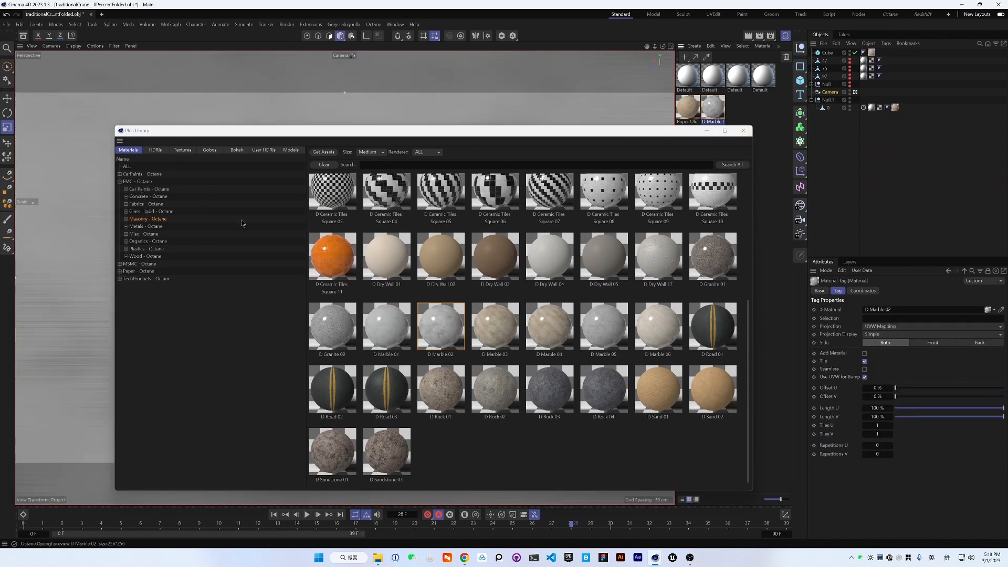
Browse the other EMC - Octane categories, import D Rotary Mat Green from Misc, and close the Plus Library
click(151, 198)
click(149, 190)
click(151, 205)
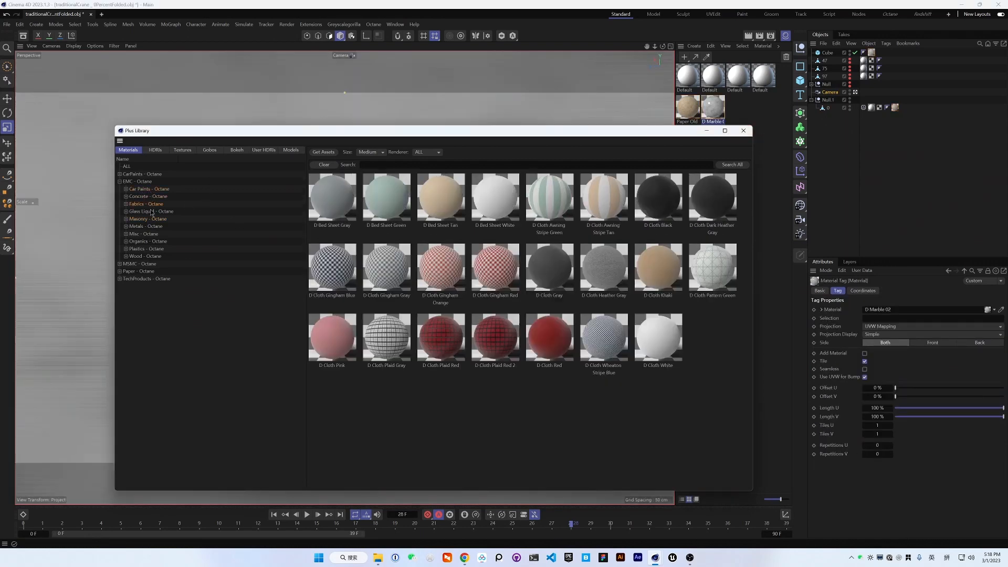
click(151, 212)
click(152, 219)
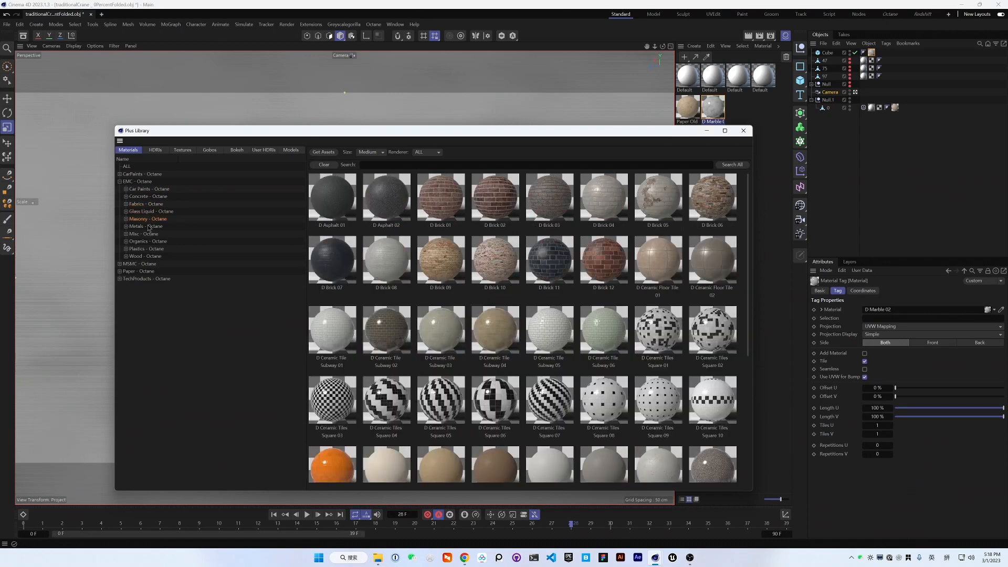
click(149, 227)
click(146, 234)
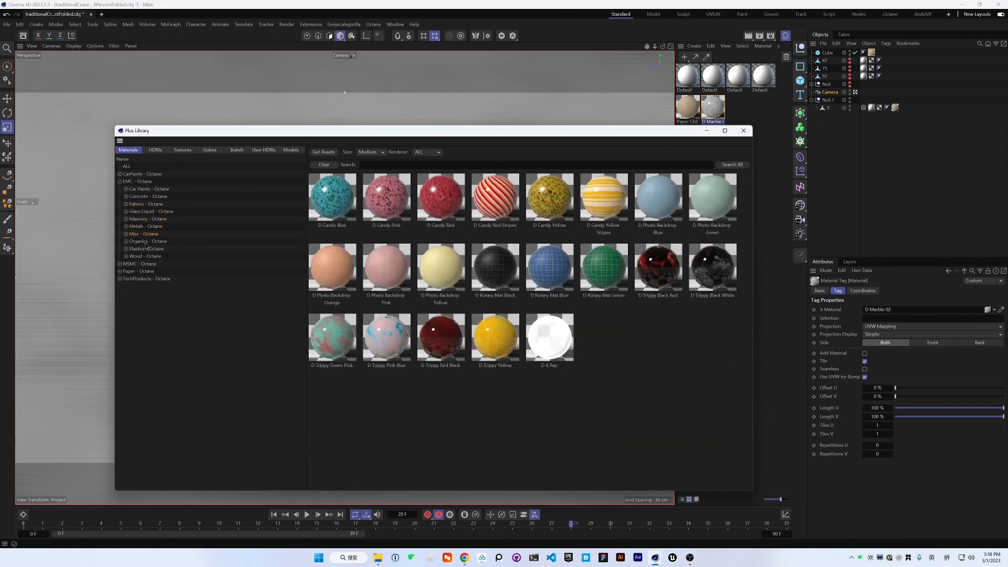
click(616, 285)
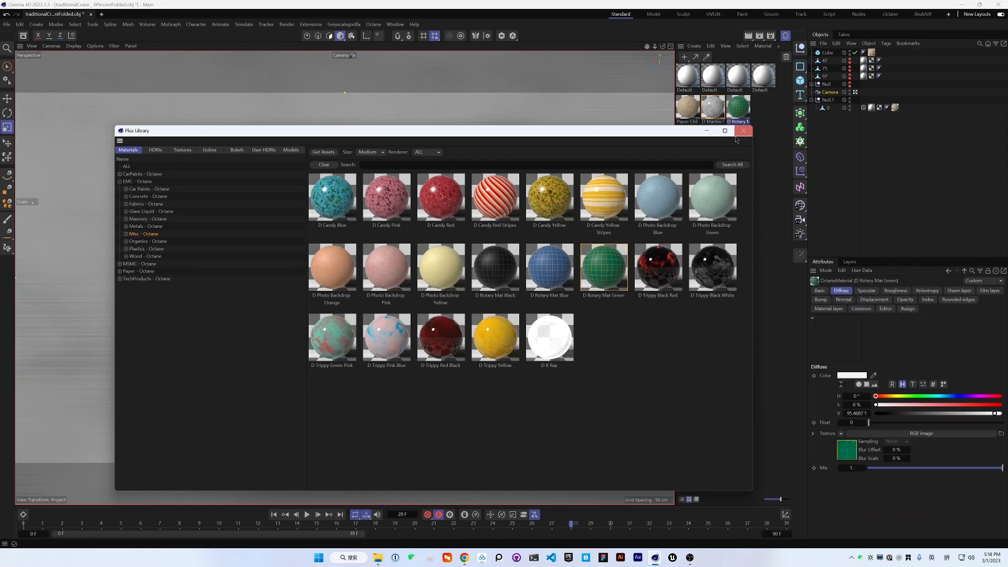
click(743, 131)
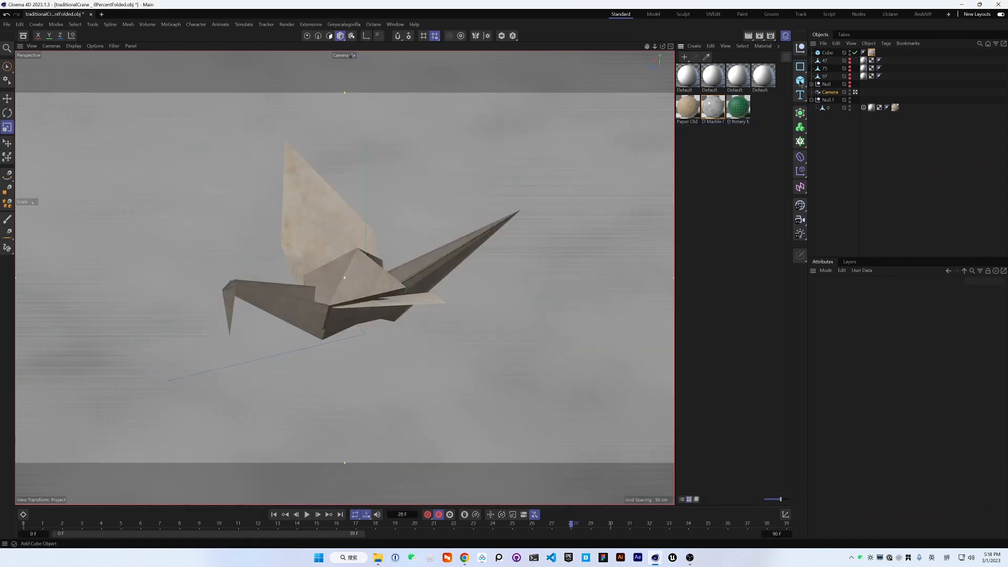
Add a Plane, scale it up to about 1051 cm square beneath the crane, and raise it slightly above the floor
click(800, 82)
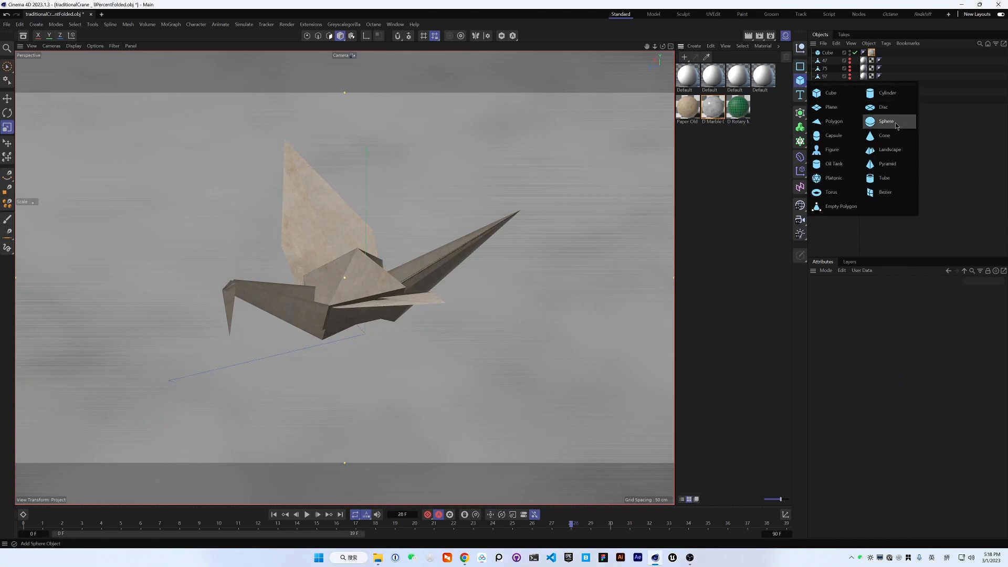
click(843, 108)
drag(283, 301, 294, 250)
key(e)
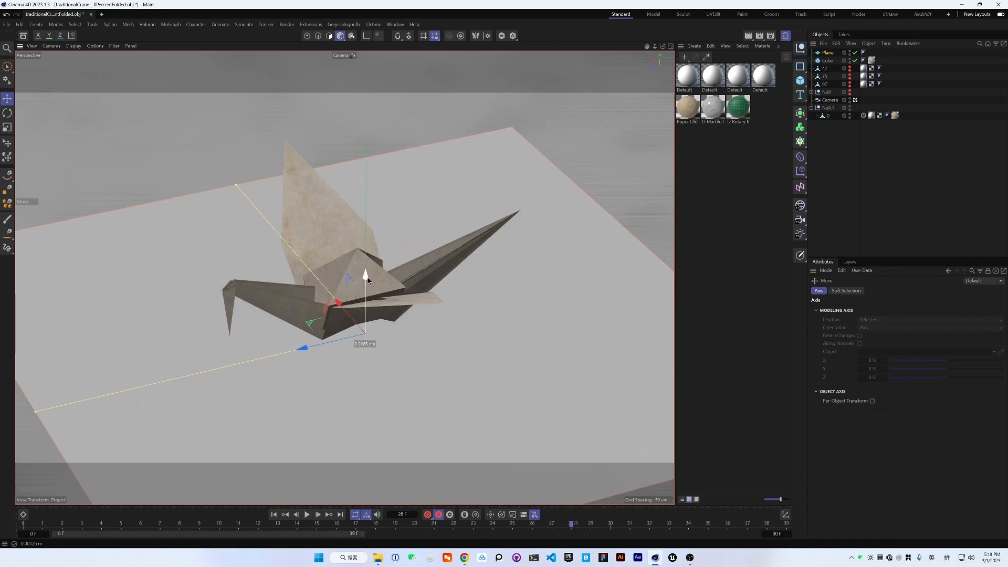
alt+drag(372, 323, 386, 278)
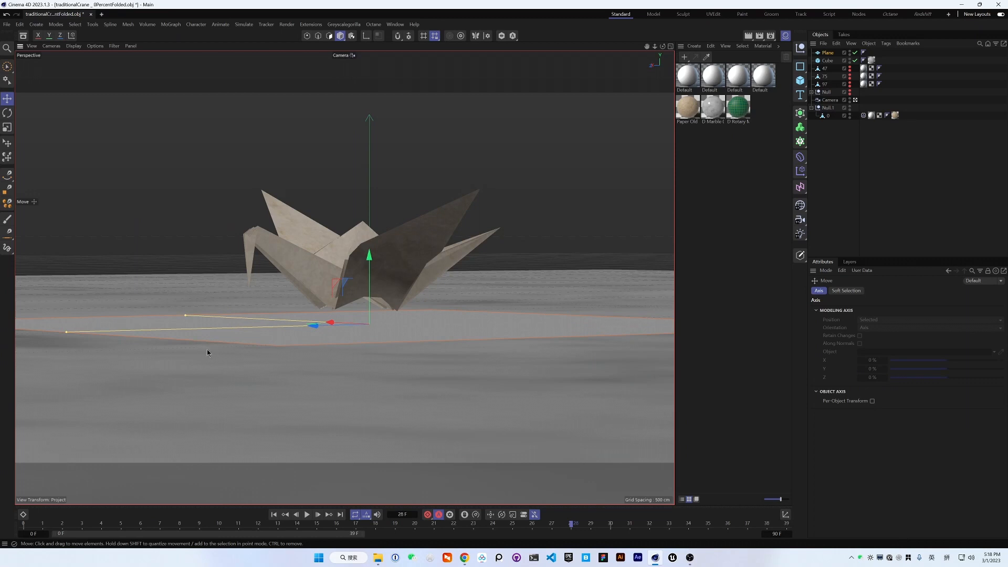
Set the backdrop cube's Size Y to 0.5 cm
click(442, 327)
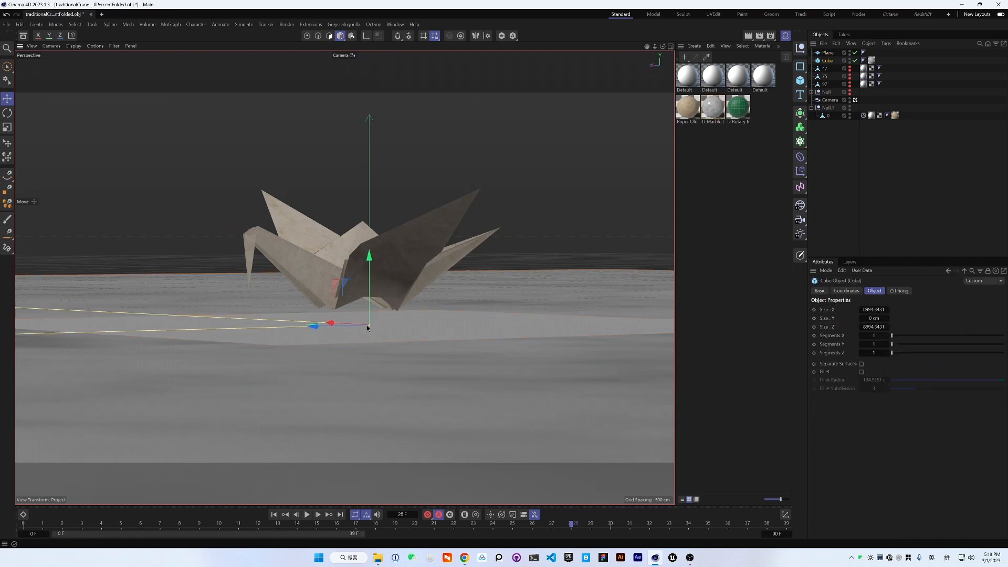
drag(367, 328, 370, 327)
click(875, 317)
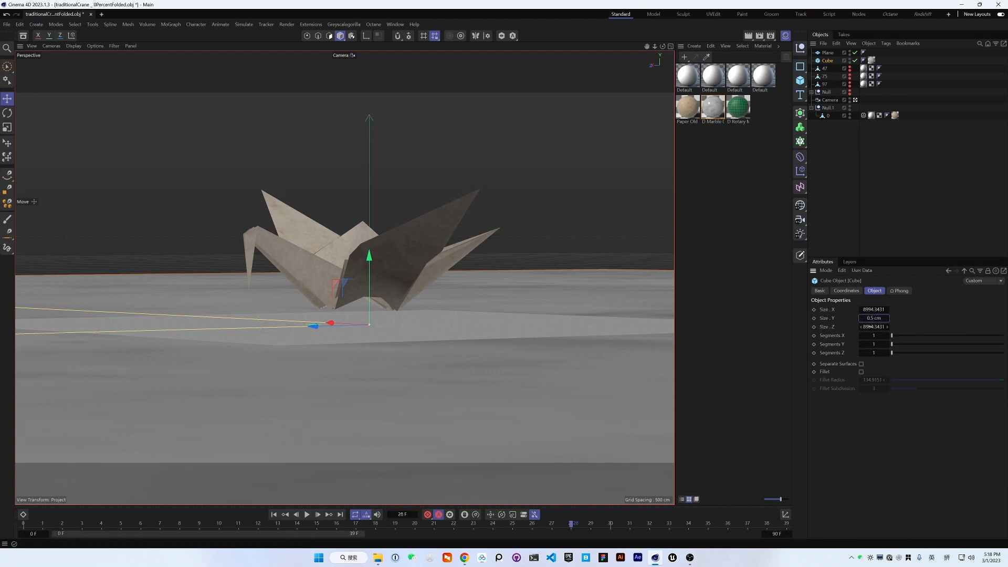
Set the plane's Y position to 1 cm
click(394, 341)
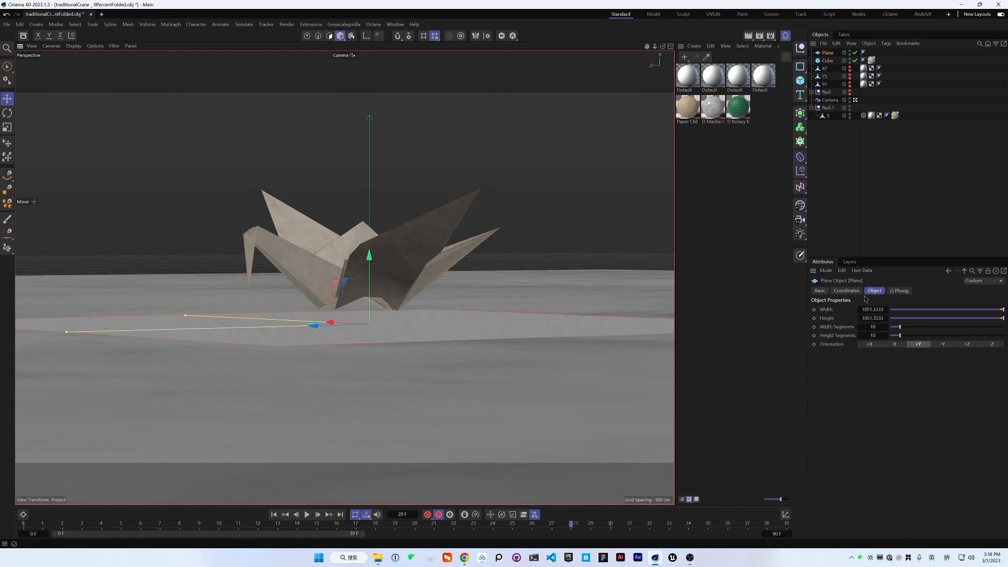
click(844, 294)
click(852, 328)
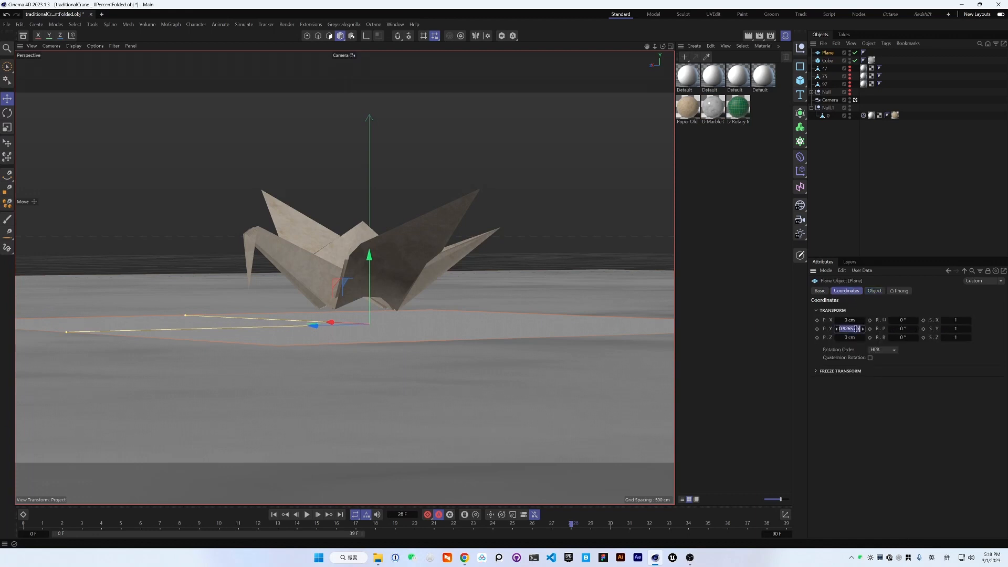
text(1)
key(Return)
Assign D Rotary Mat Green to the plane and reframe the crane on the cutting mat from above
click(518, 172)
alt+drag(411, 245, 391, 288)
drag(735, 158, 561, 257)
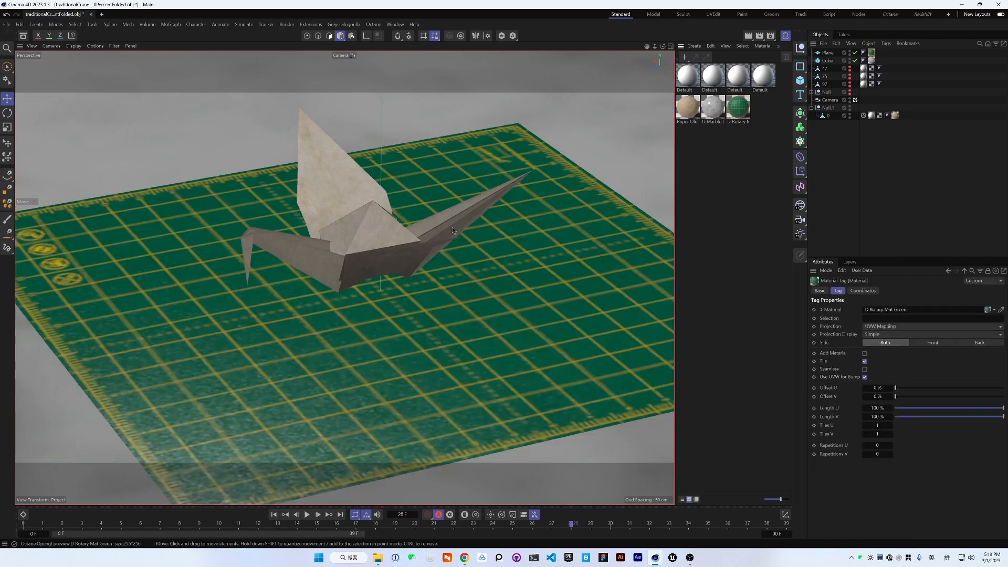
mouse_move(380, 256)
alt+mouse_down()
mouse_move(374, 274)
mouse_move(389, 256)
mouse_move(377, 265)
alt+mouse_up()
click(714, 165)
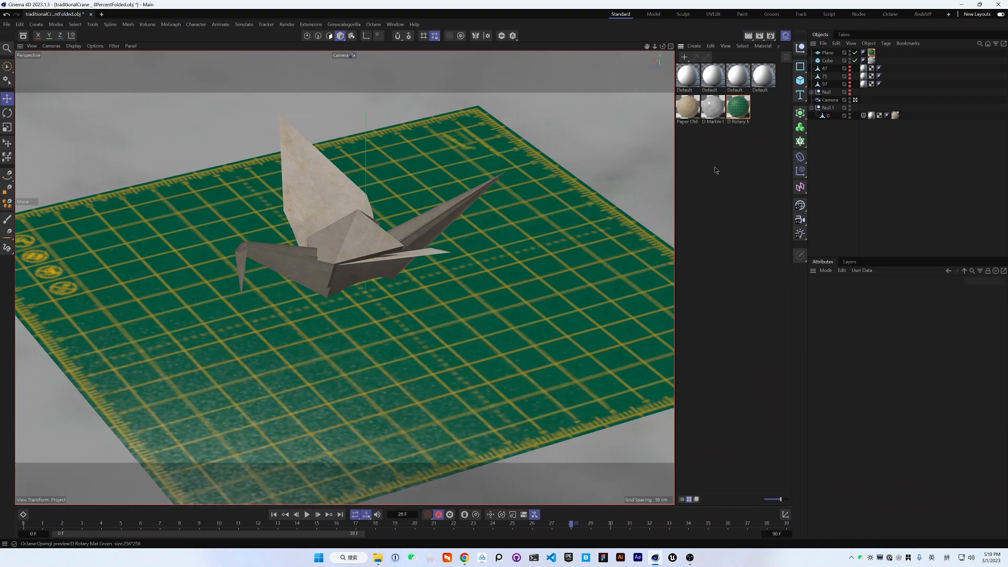
Find the Octane HDR Environment by searching the commands for "hdr", and add it to the scene
key(shift+c)
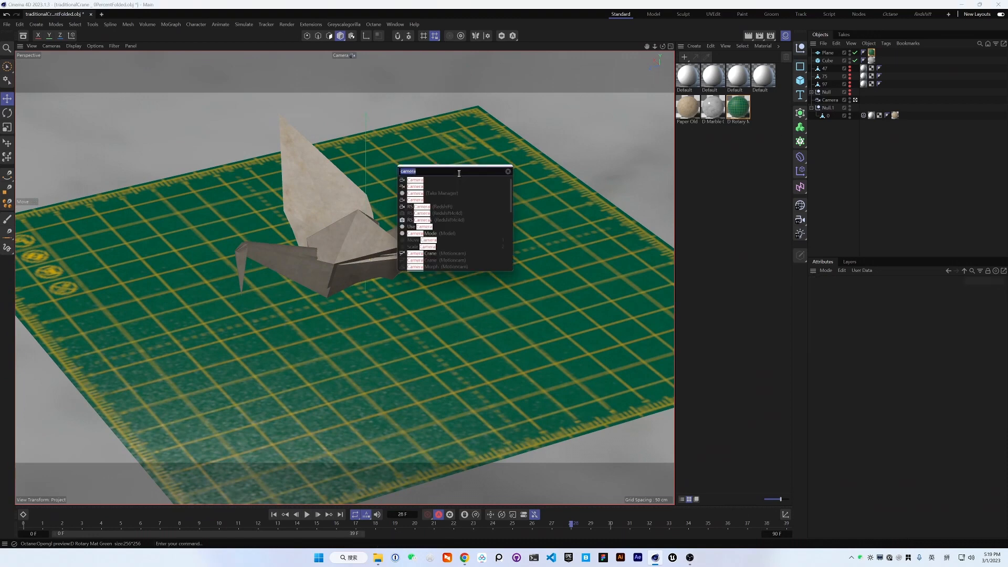
text(octane hd)
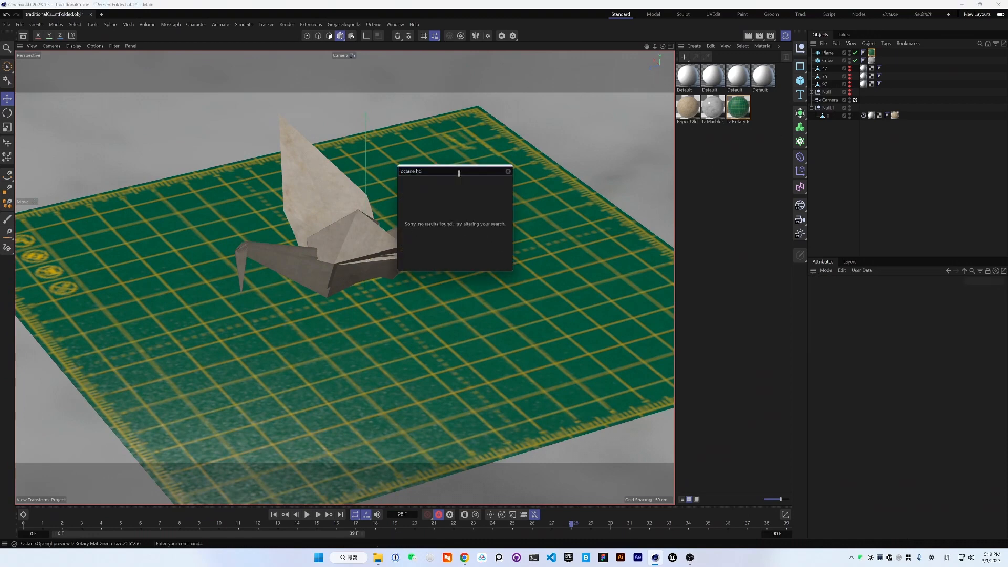
key(BackSpace)
key(BackSpace)
key(BackSpace)
key(BackSpace)
key(BackSpace)
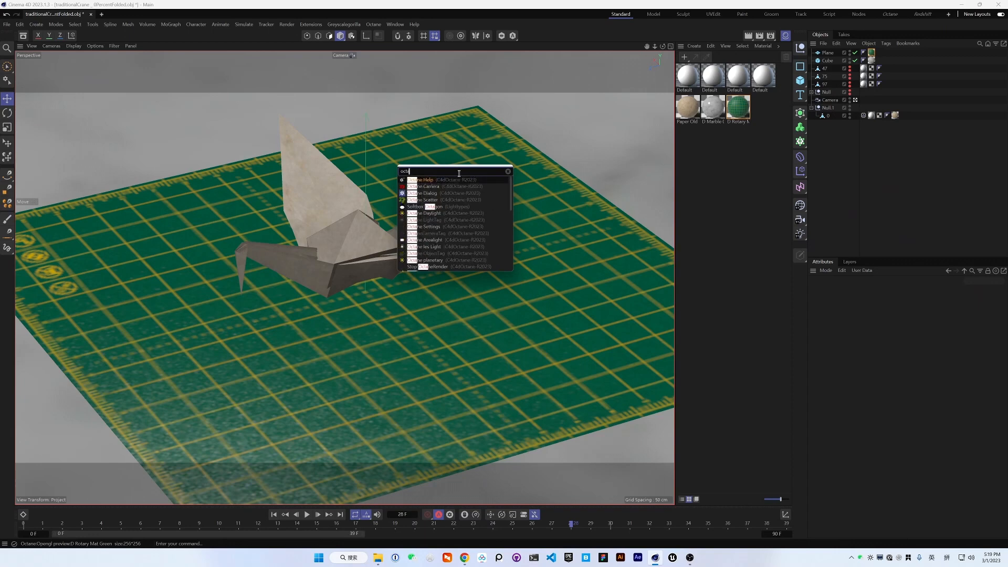
key(BackSpace)
key(BackSpace)
key(BackSpace)
key(BackSpace)
text(hdr)
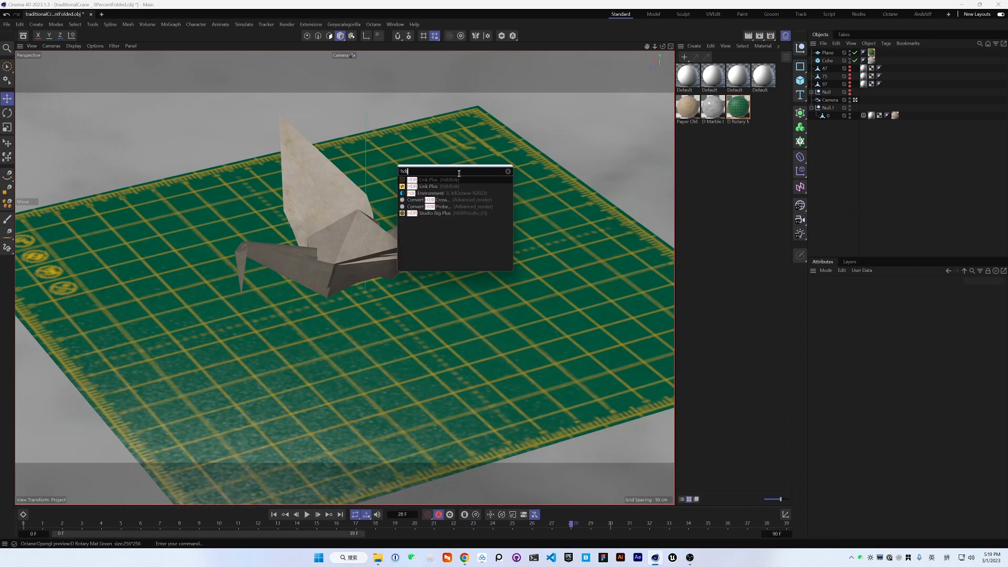
key(Down)
key(Down)
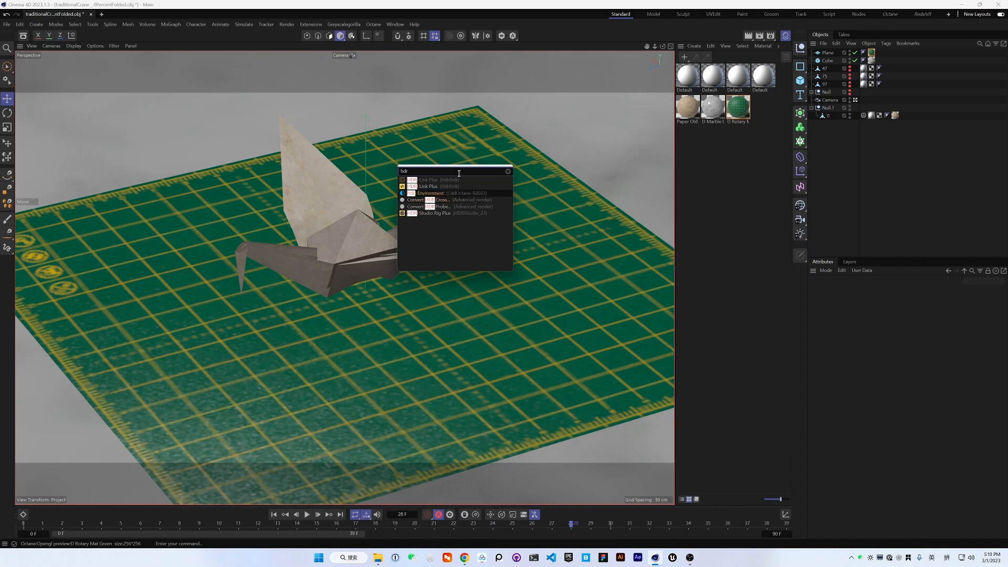
key(Return)
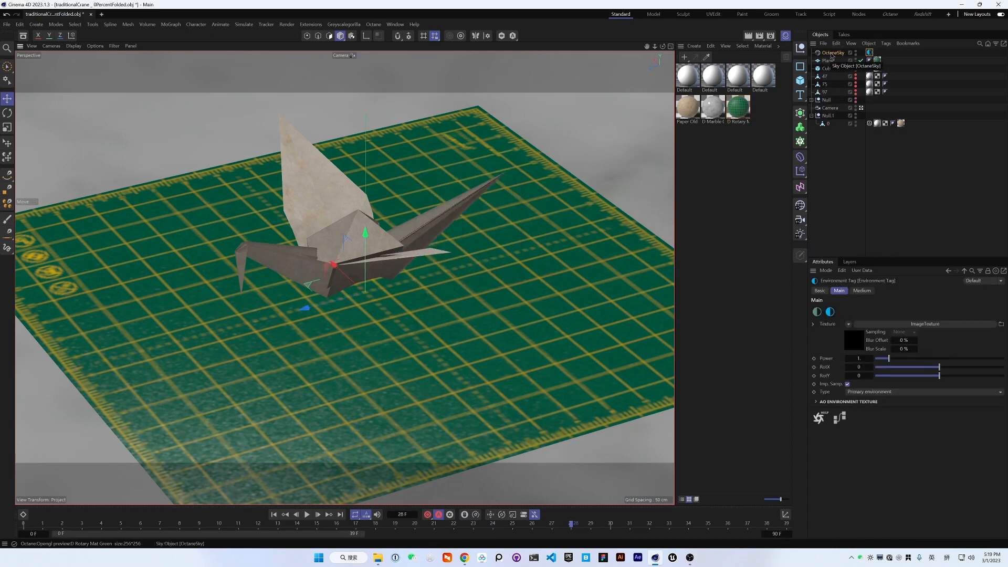
Find HDRI Link Plus through the command search and add its tag to the OctaneSky object
key(shift+c)
key(Up)
key(Up)
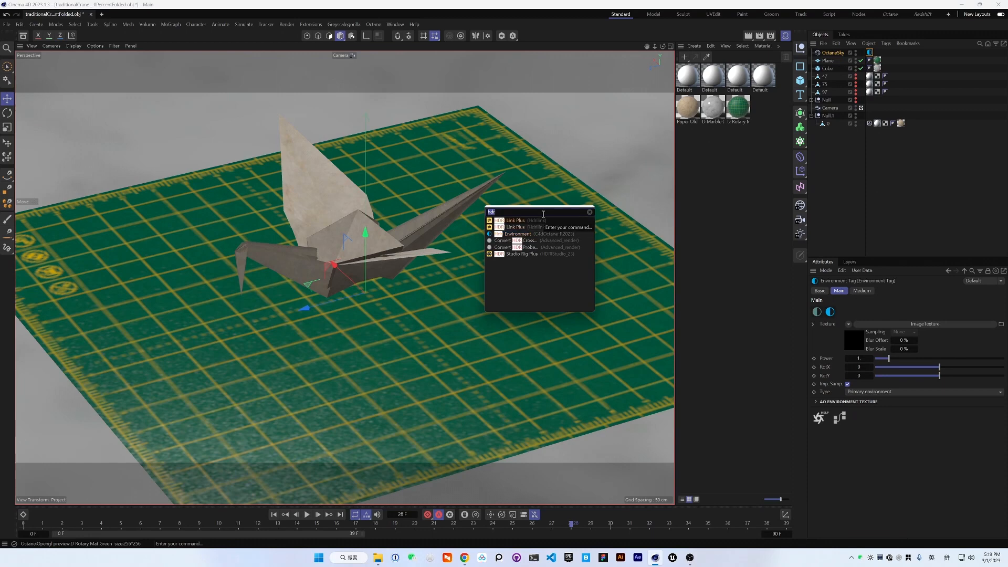
key(Down)
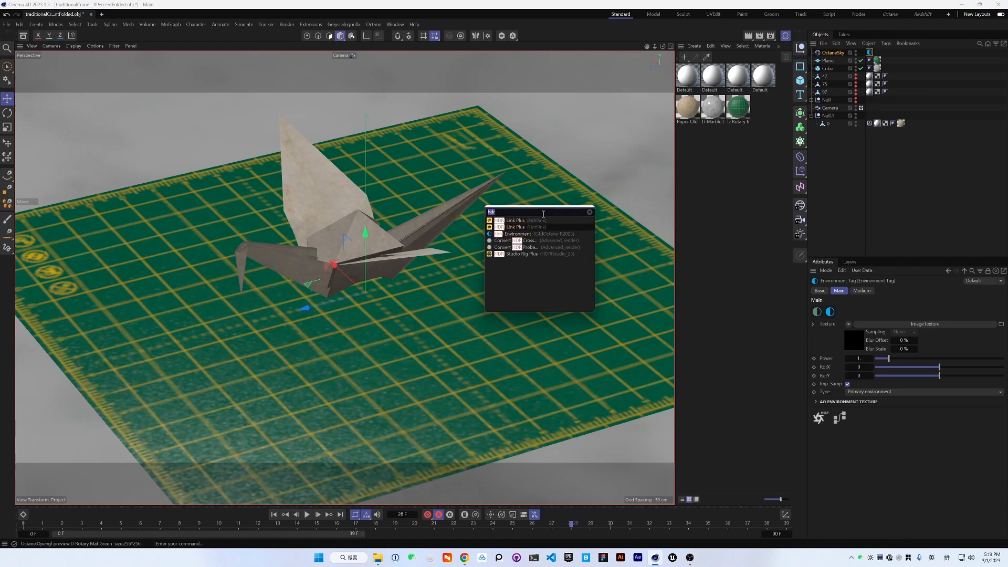
key(Return)
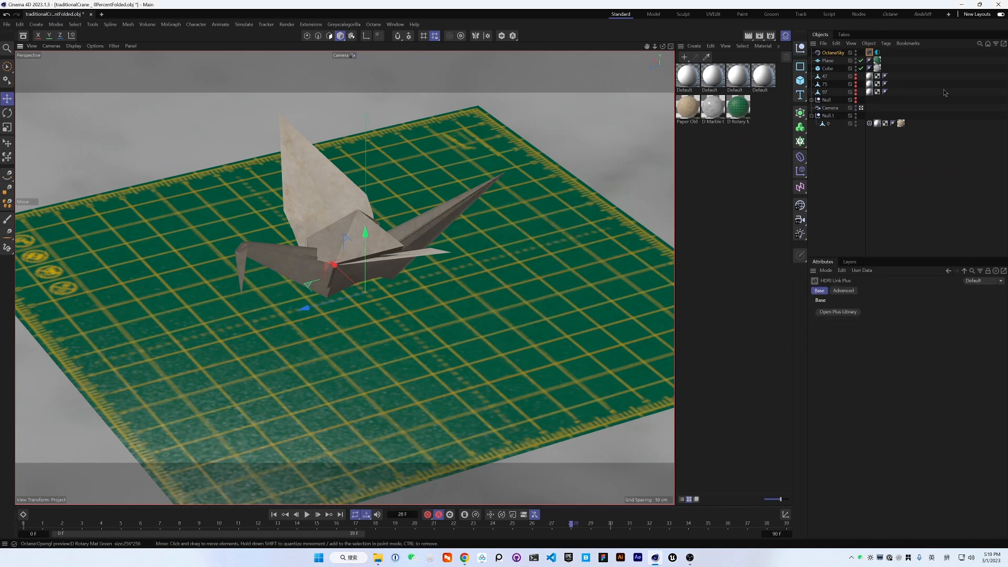
Open the Plus Library from the sky's HDRI Link Plus tag and search the HDRIs for "offi"
click(877, 52)
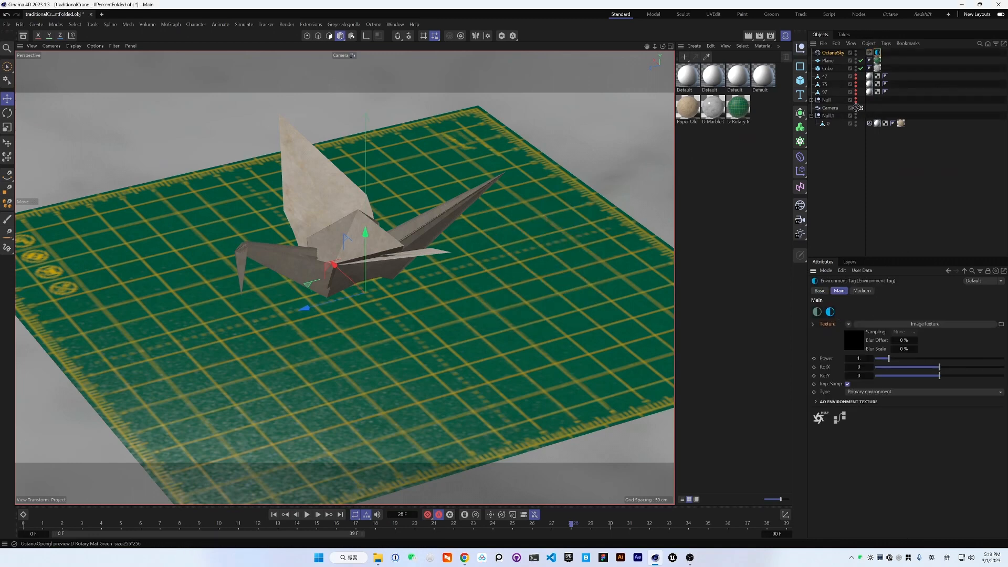
click(870, 53)
click(845, 312)
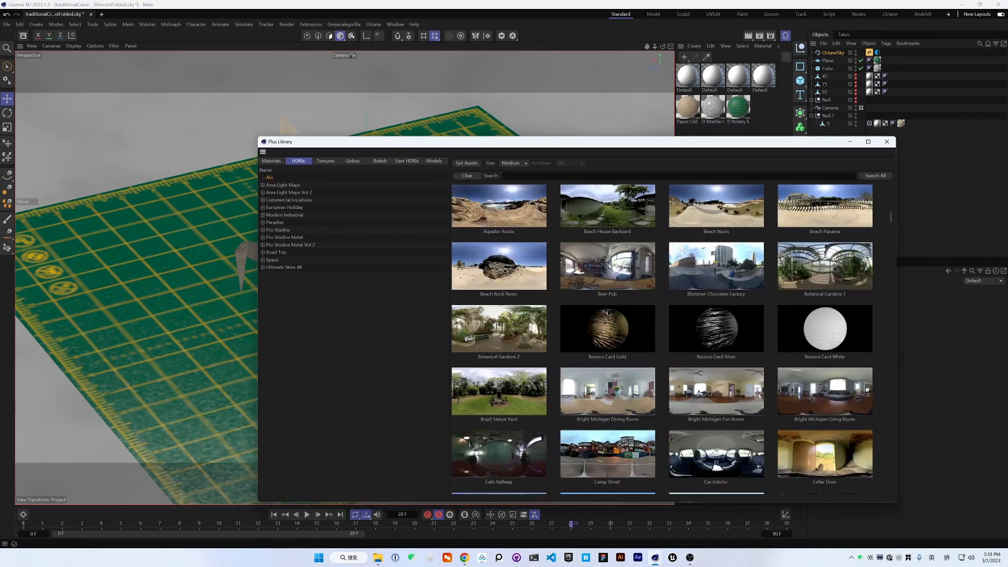
scroll(608, 313, down, 10)
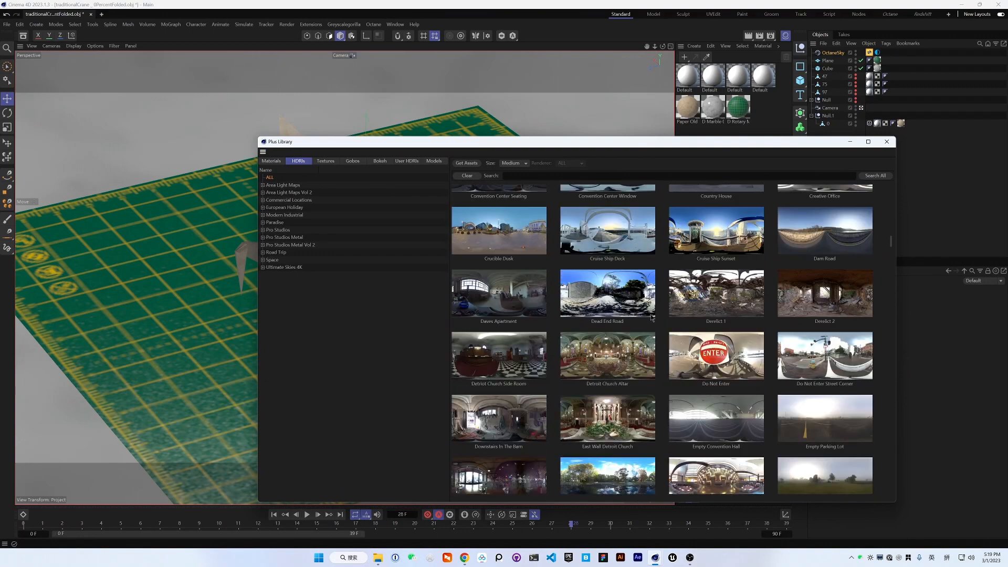
scroll(656, 305, down, 4)
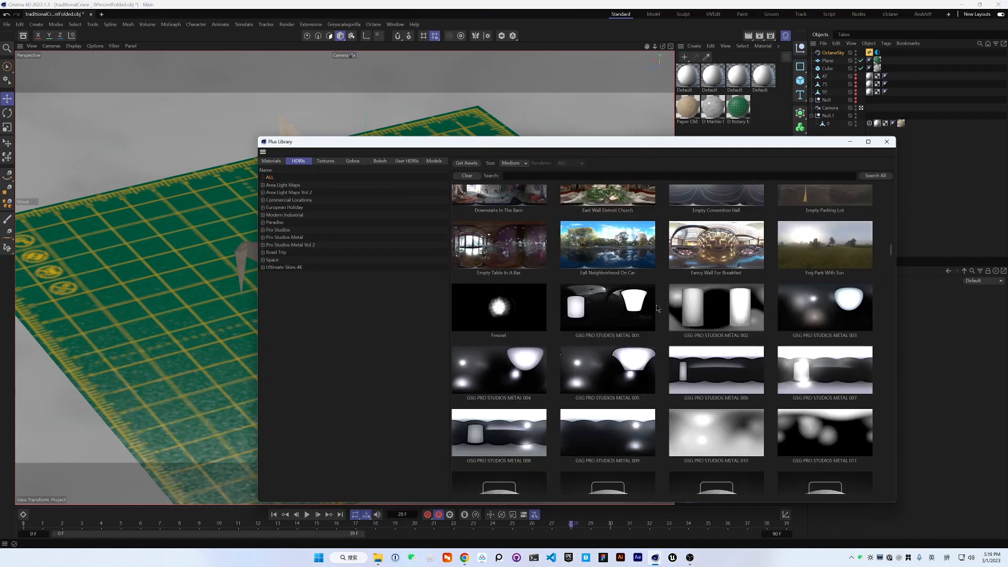
click(546, 175)
text(offi)
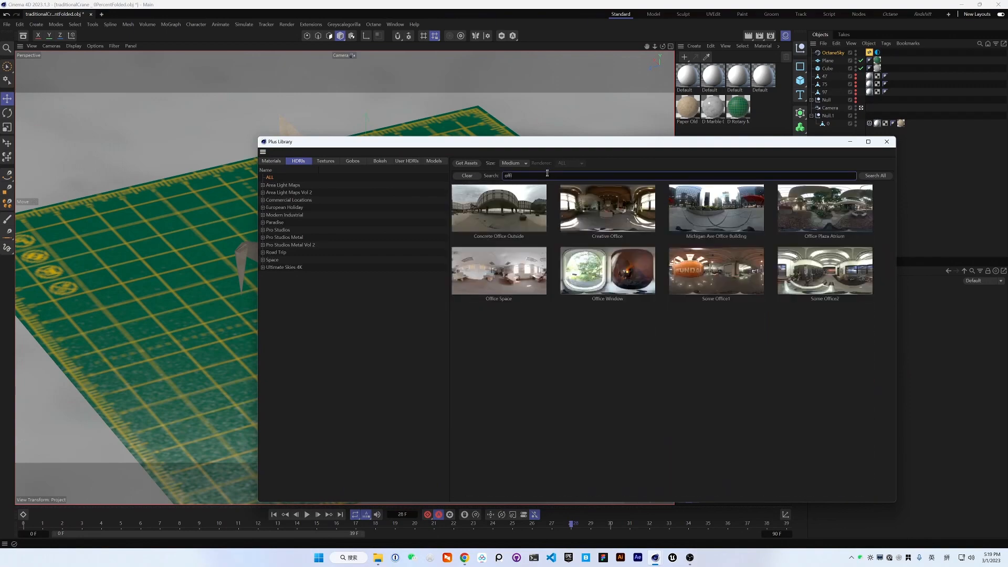
Load the Office Space HDRI into the sky's environment tag and close the library
click(507, 276)
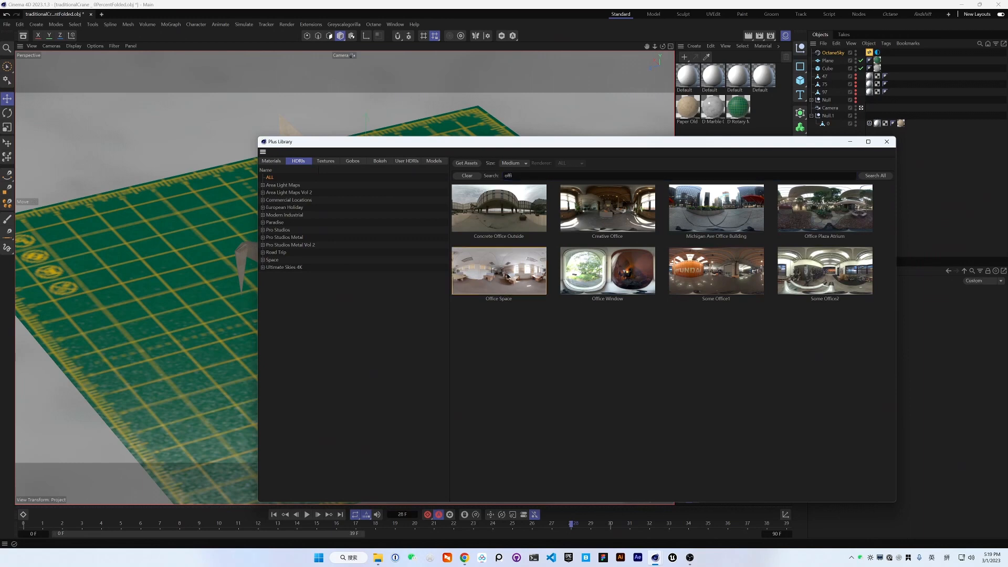
drag(584, 139, 364, 131)
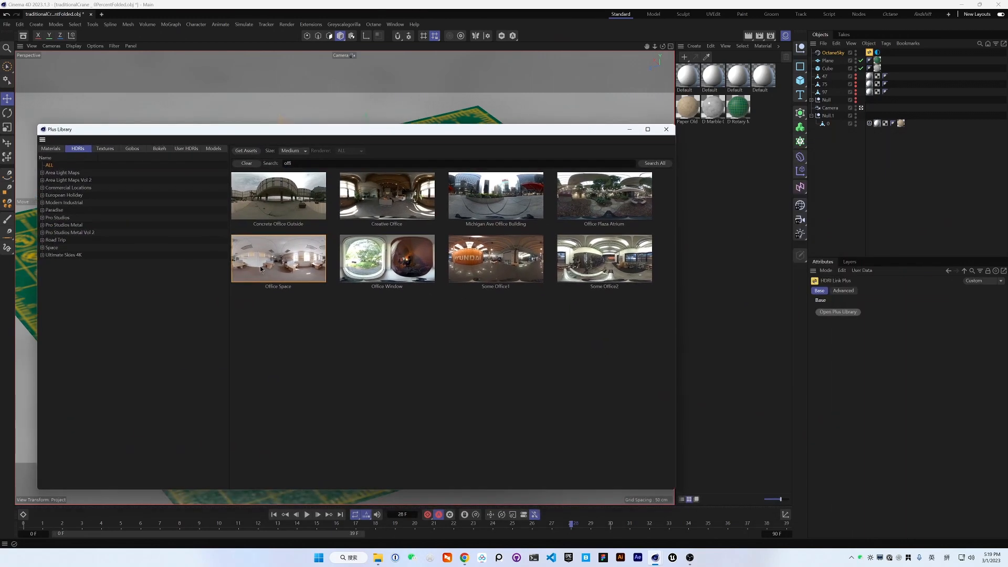
double_click(275, 249)
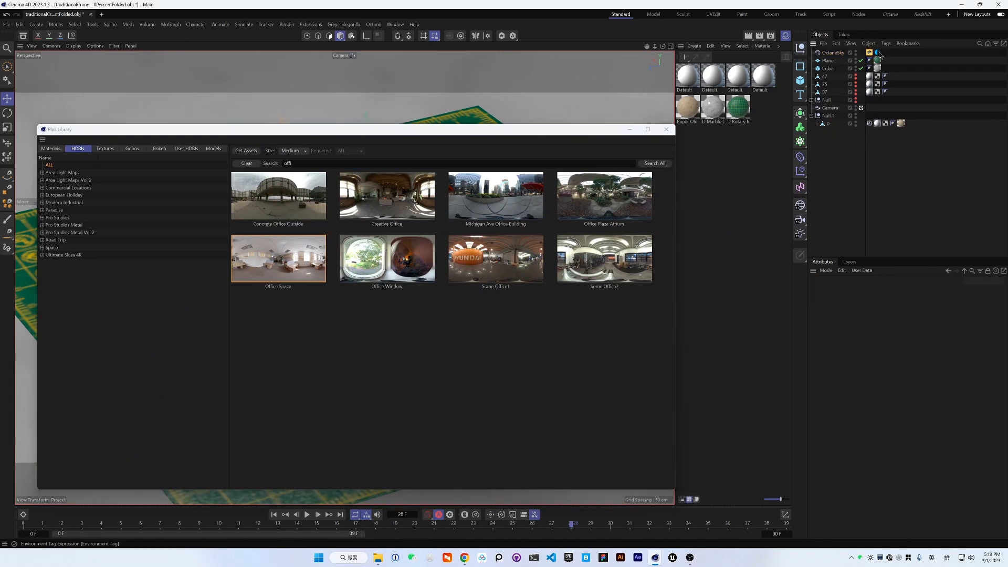
click(666, 129)
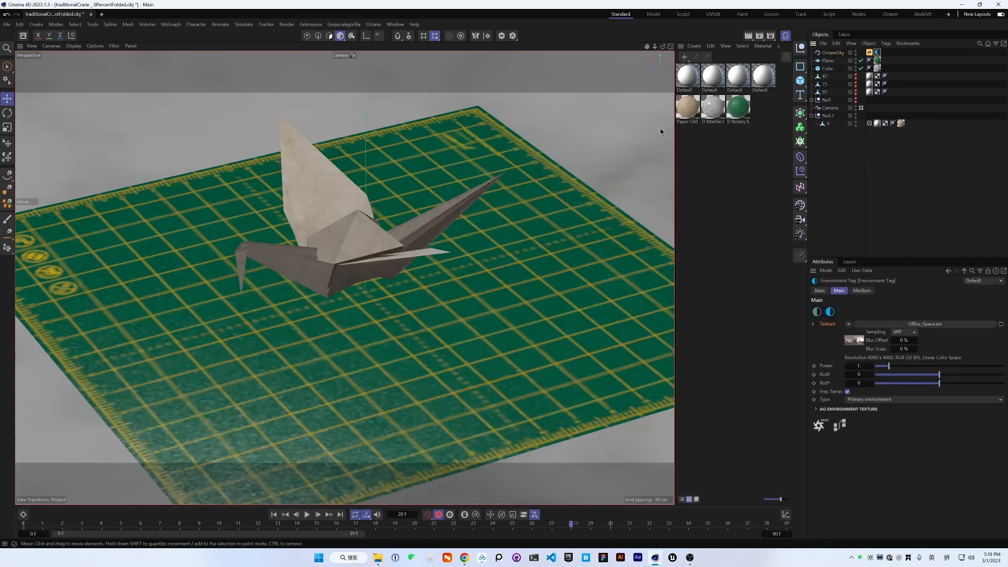
Set the Office_Space.exr texture's colour profile to Linear and return to the environment tag settings
click(859, 342)
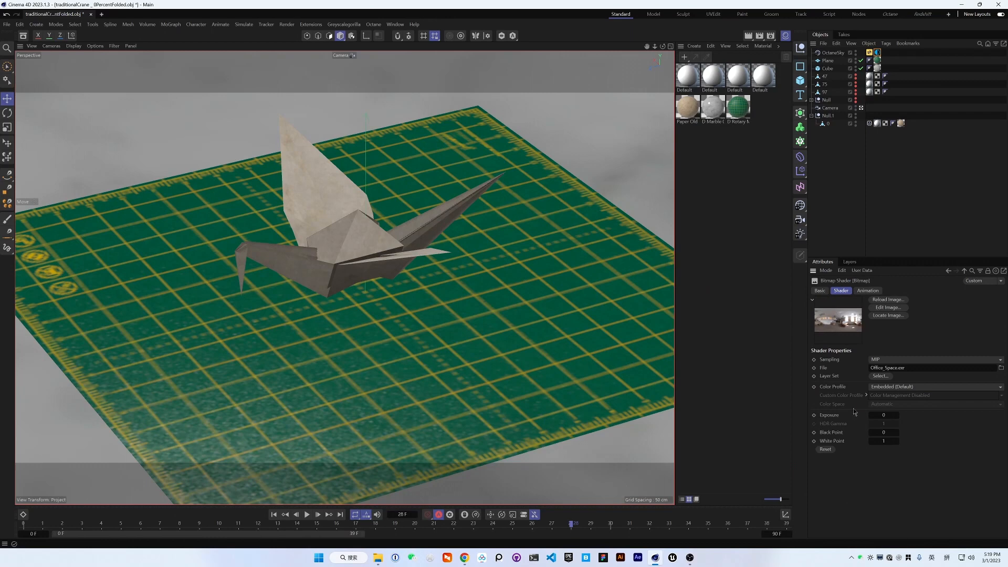
click(876, 390)
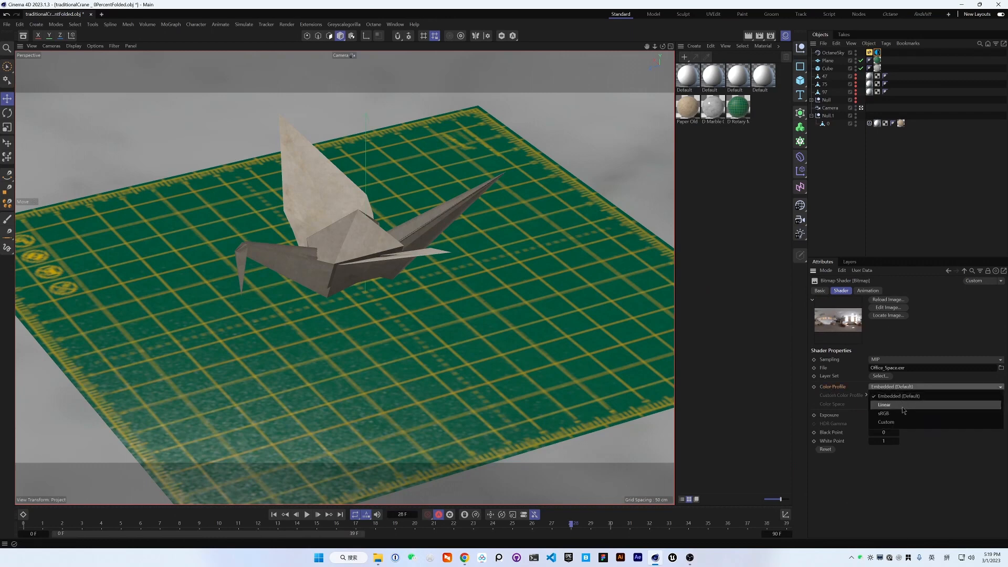
click(902, 406)
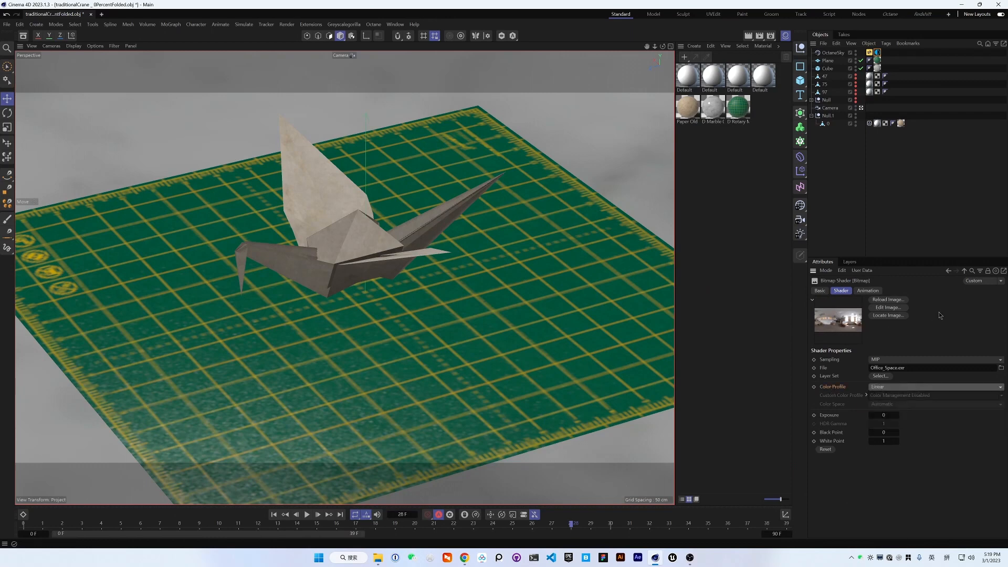
click(964, 271)
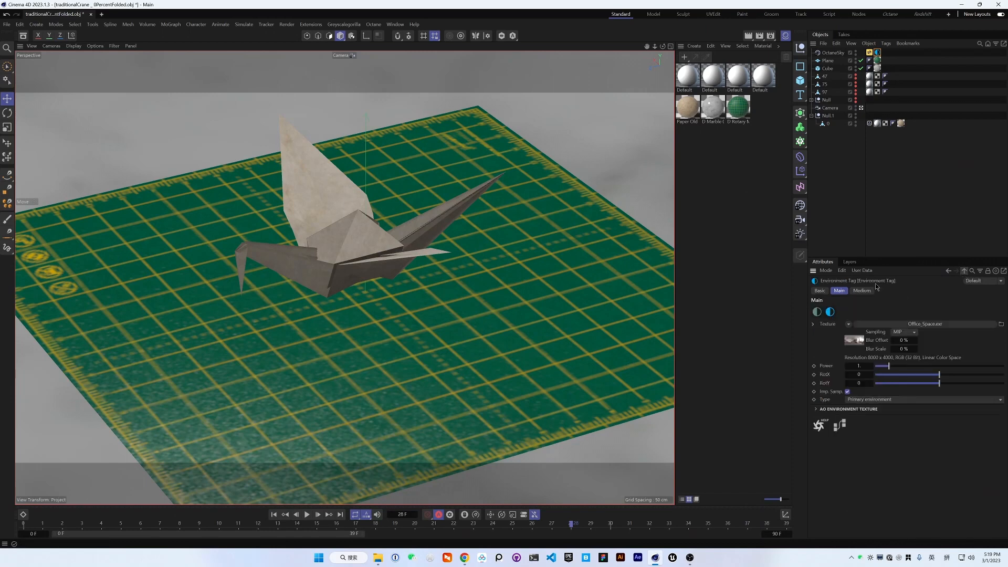
click(873, 160)
key(ctrl+s)
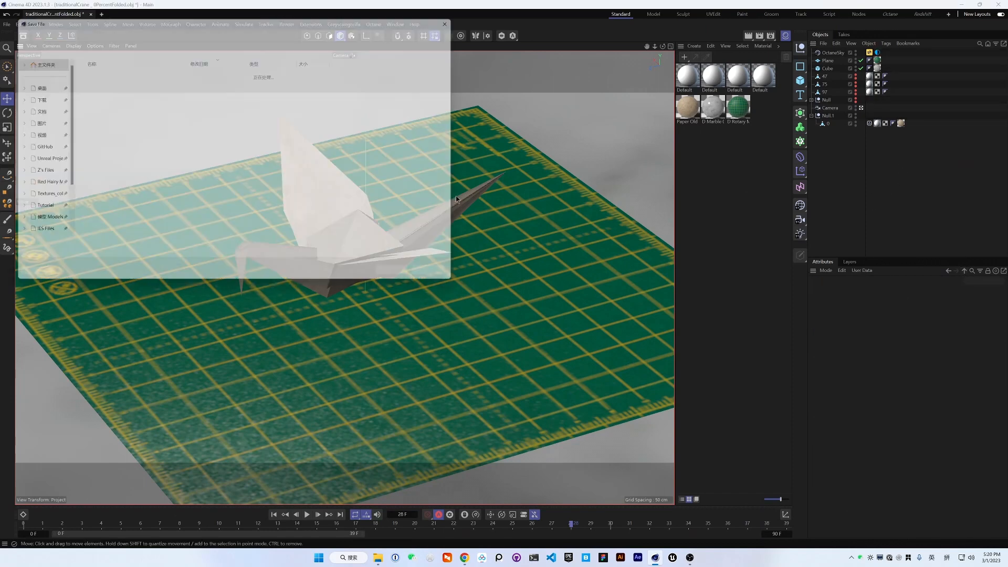
click(463, 14)
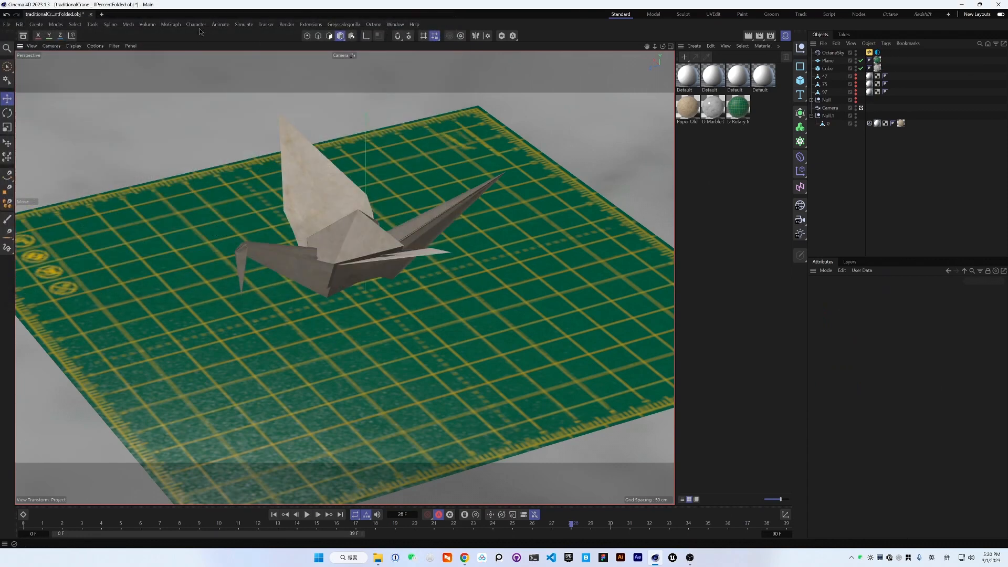
Open the Octane Live Viewer, start rendering the crane scene and arrange the viewer window over the viewport
click(344, 24)
click(394, 48)
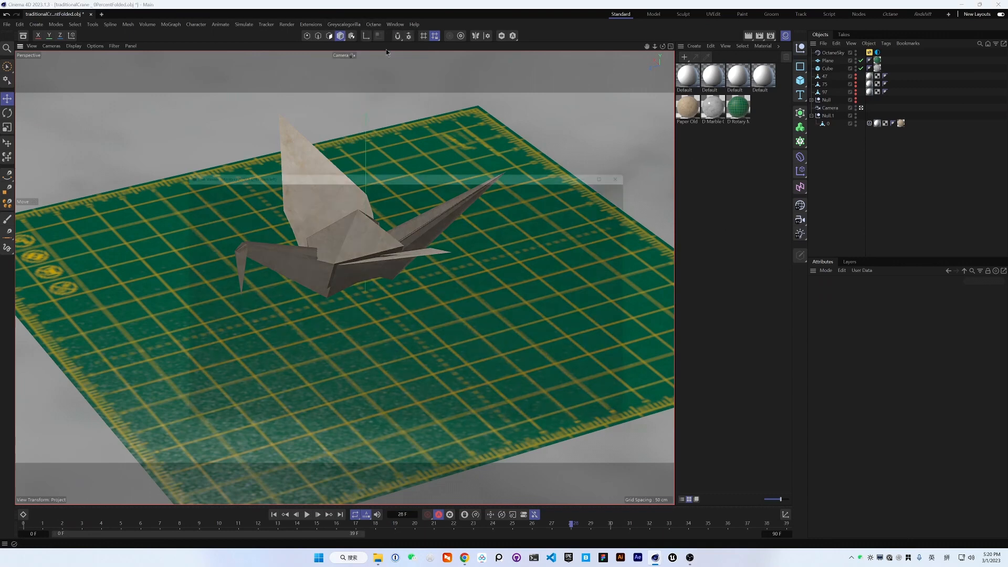
drag(361, 173, 474, 258)
click(332, 274)
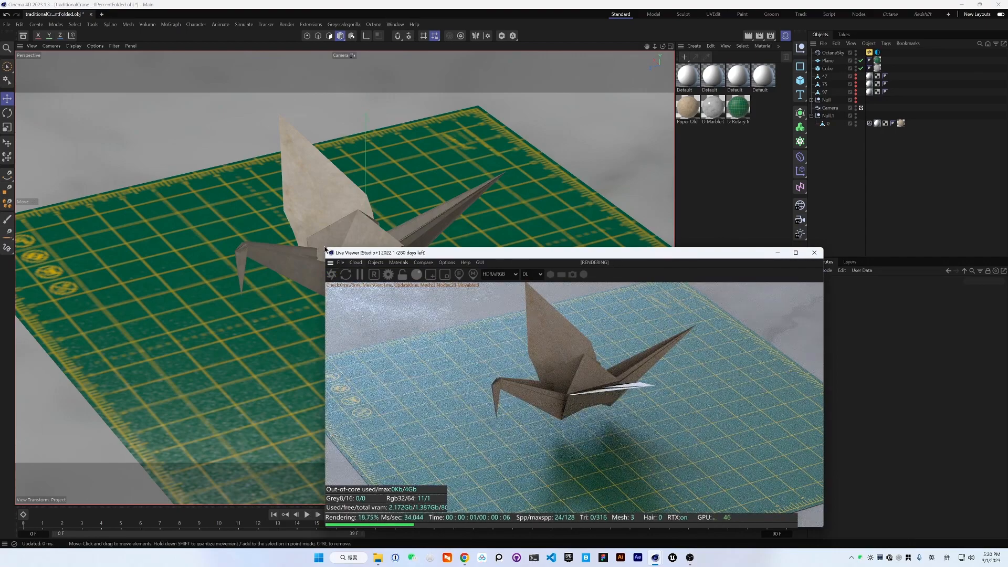
drag(612, 258, 604, 236)
mouse_move(289, 164)
mouse_down()
mouse_move(291, 143)
mouse_move(309, 157)
mouse_up()
drag(540, 166, 362, 79)
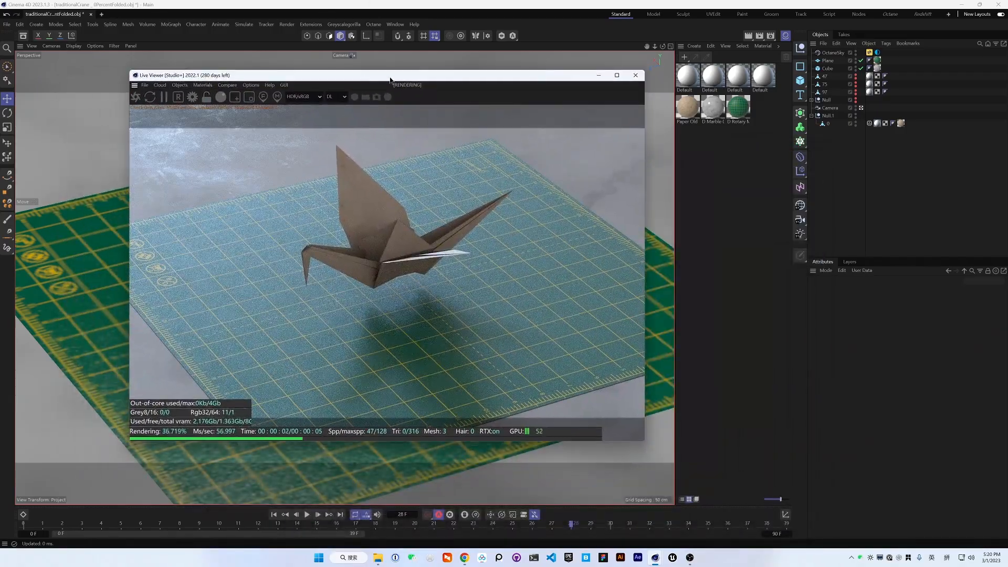
Rotate the sky's HDRI by setting RotX to about 0.95 and lock the Live Viewer's resolution
click(877, 52)
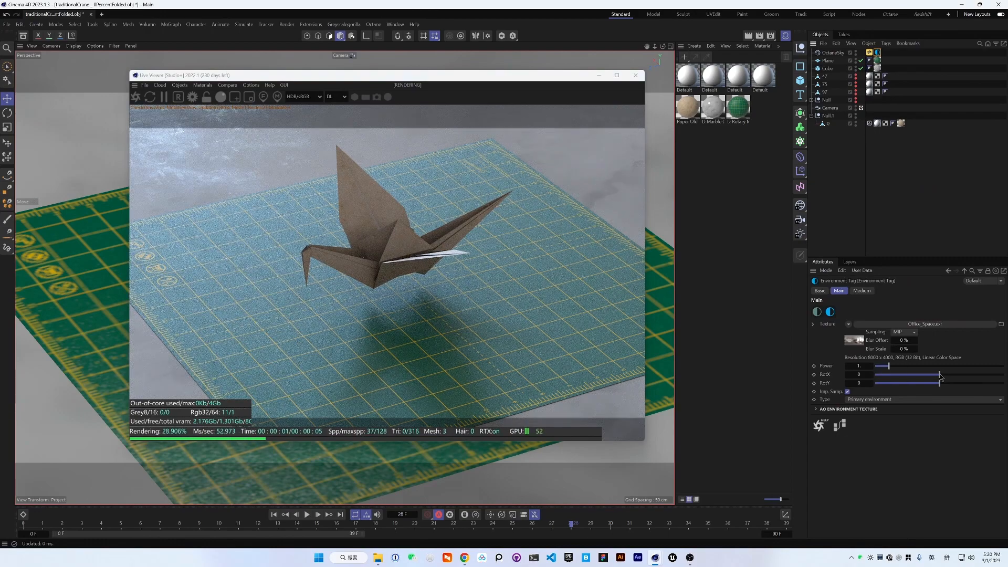
drag(935, 373, 1001, 378)
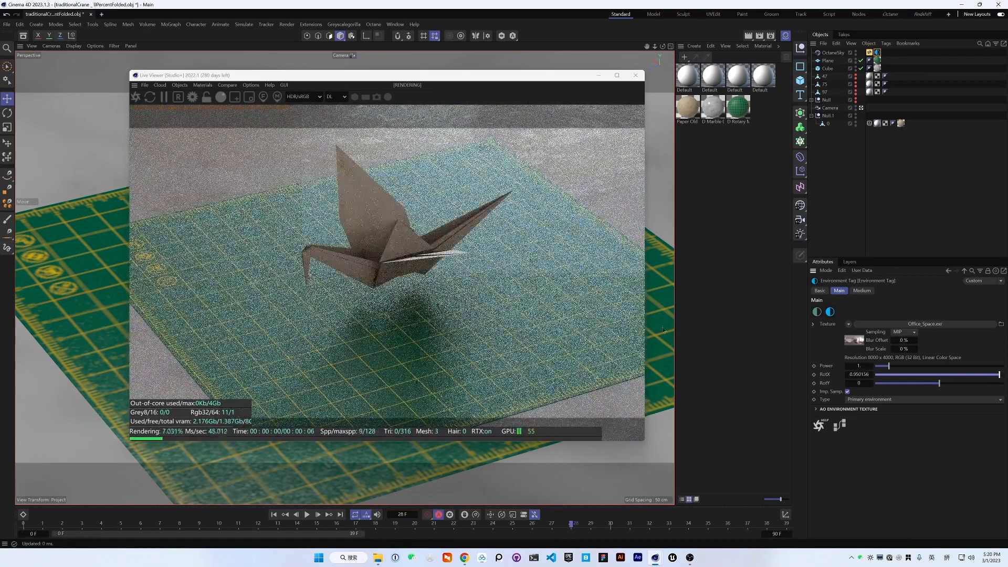
drag(368, 75, 410, 87)
click(249, 108)
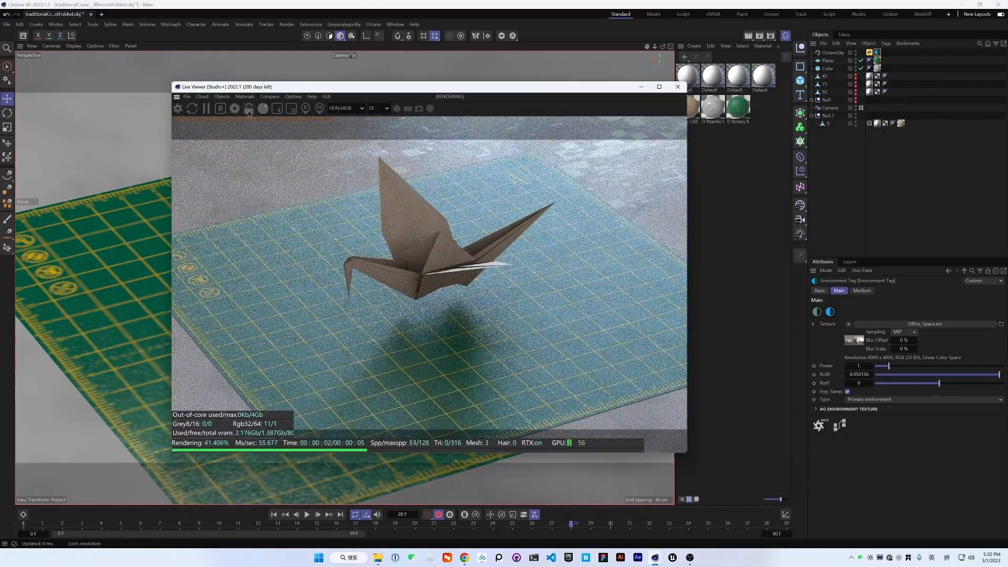
Try the PT render kernel in the Live Viewer and switch back to DL
click(379, 108)
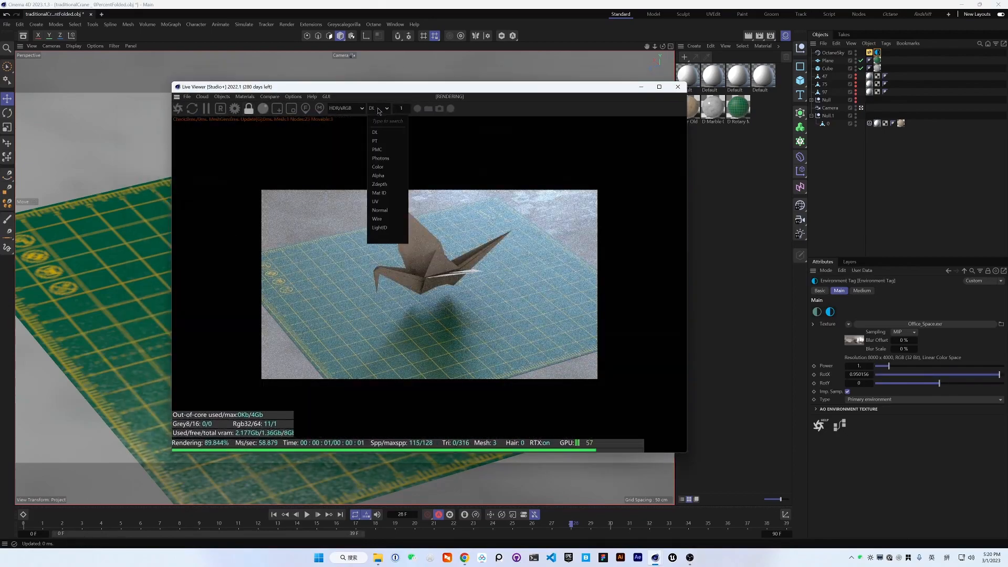
click(391, 148)
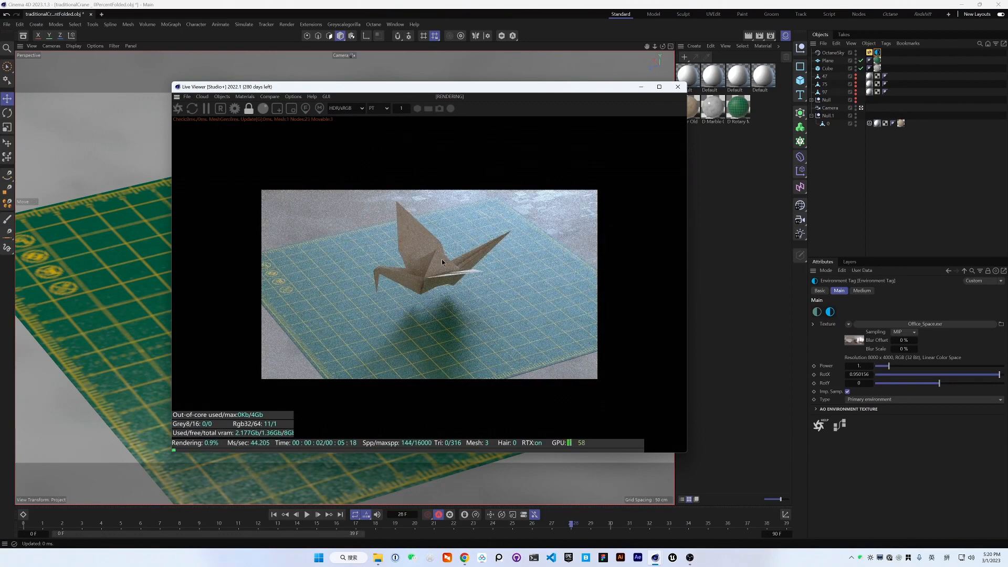
click(377, 109)
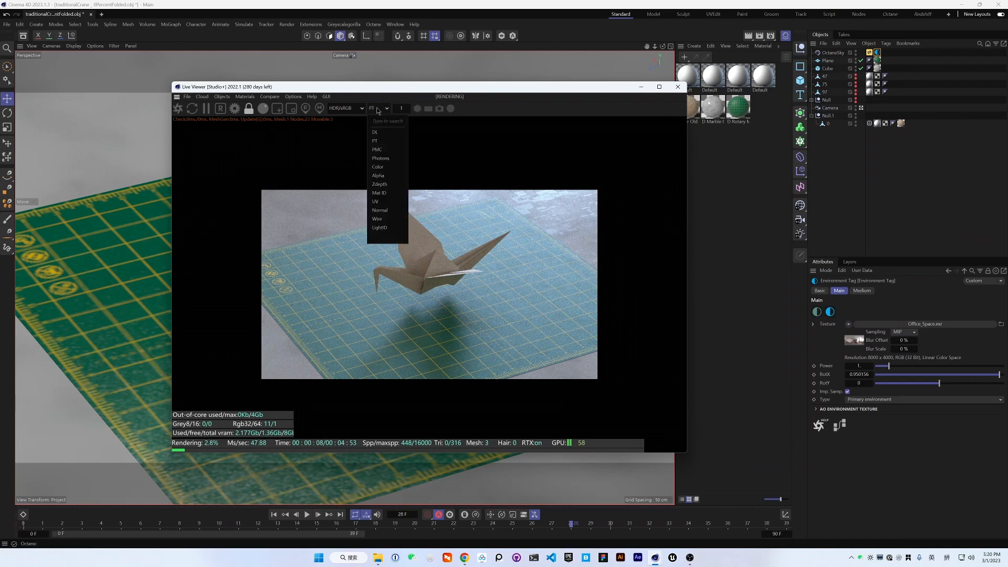
click(388, 133)
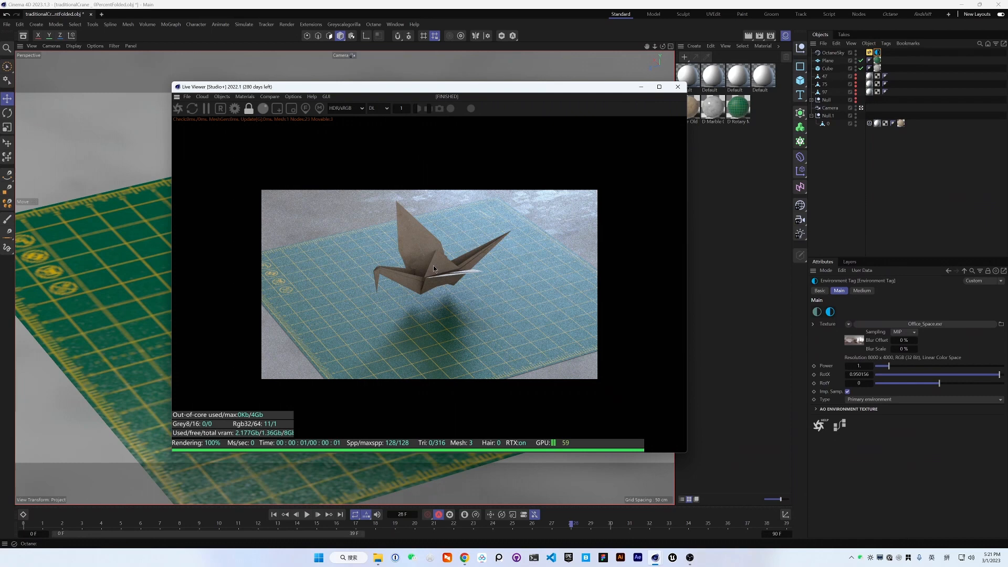
click(375, 110)
click(377, 111)
Close the Live Viewer and move the playhead to frame 9, where the paper is still flat
drag(376, 89, 409, 112)
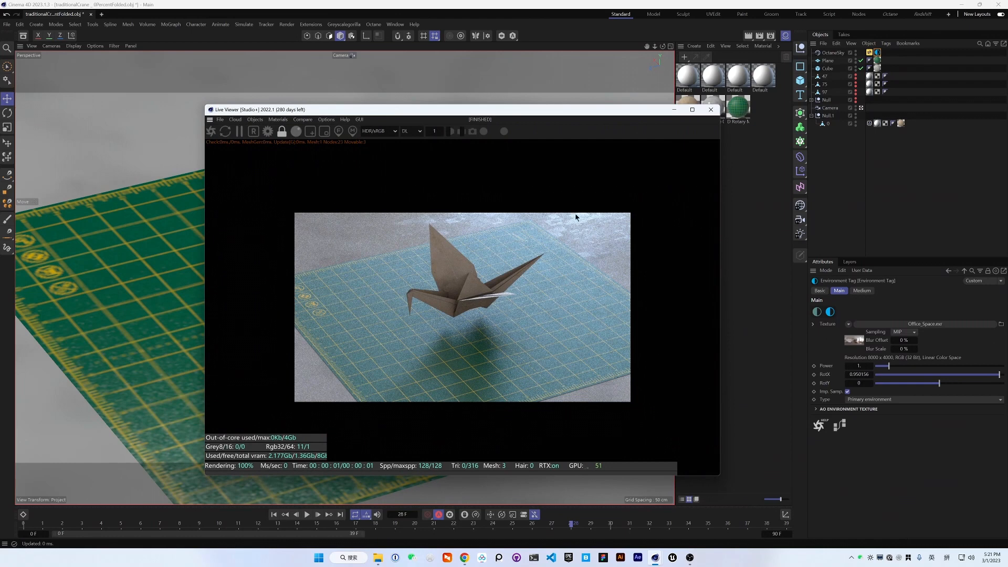
drag(508, 110, 450, 104)
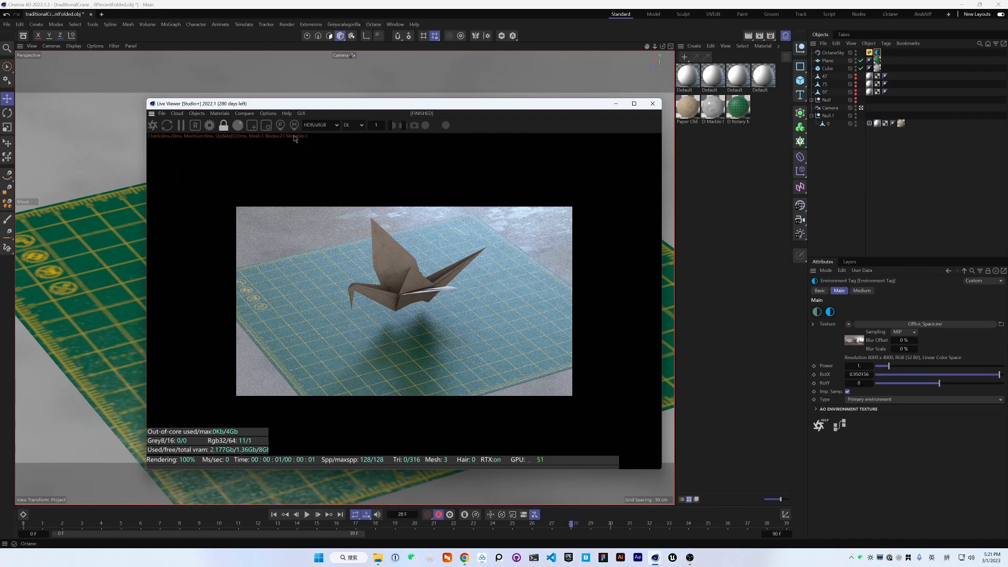
drag(333, 107, 592, 92)
click(911, 89)
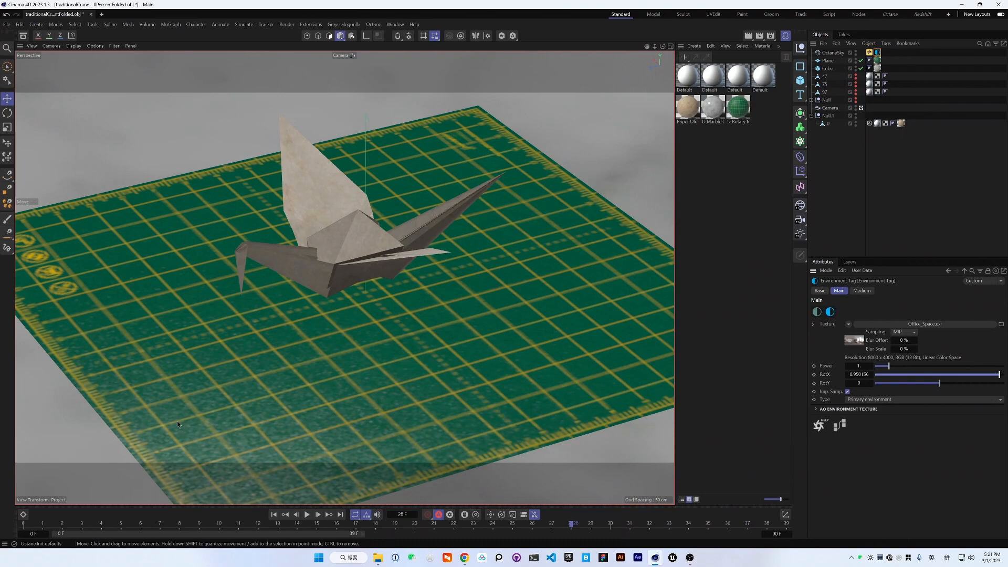
click(30, 525)
drag(157, 525, 199, 521)
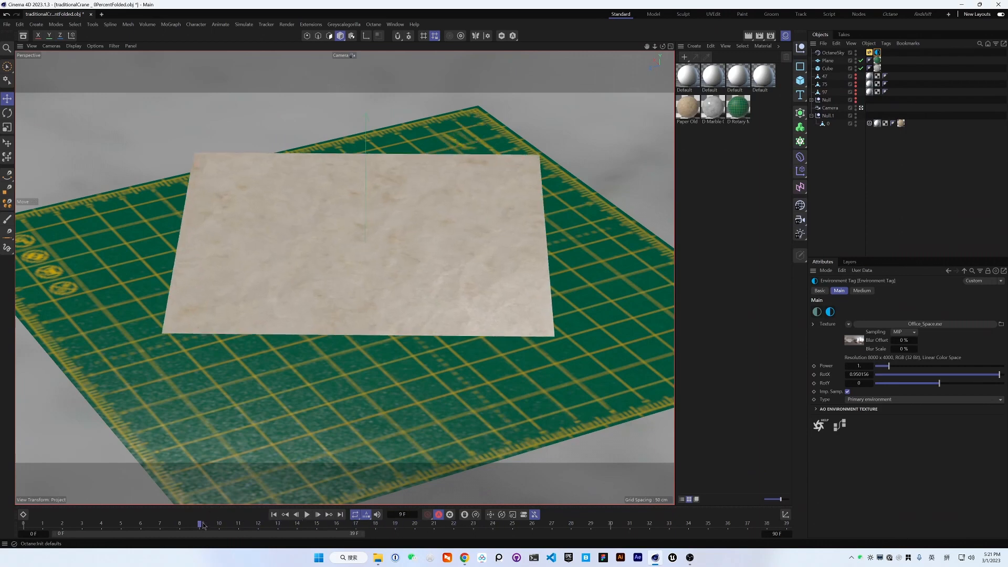
Select Null.1 and try moving it to reposition the paper over the mat, undoing the move
click(828, 116)
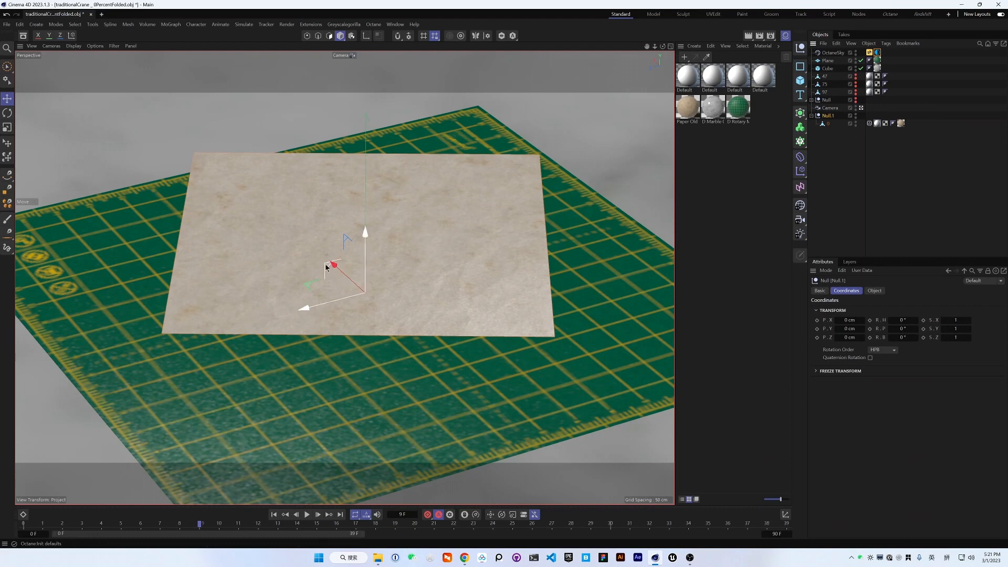
drag(326, 269, 331, 206)
drag(365, 250, 333, 245)
key(ctrl+z)
Show all four views and open the keyframe timeline below them
middle_click(362, 321)
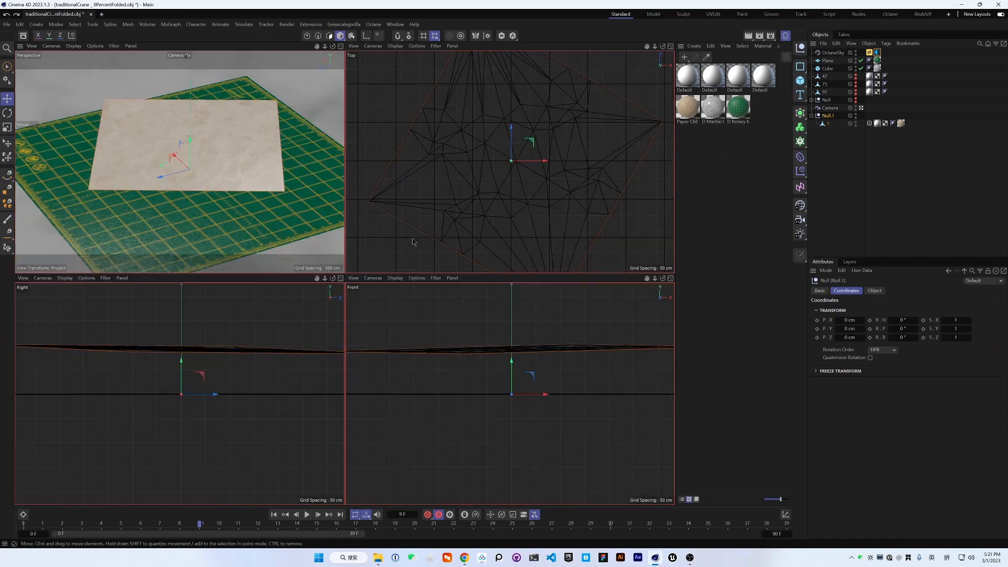
click(23, 515)
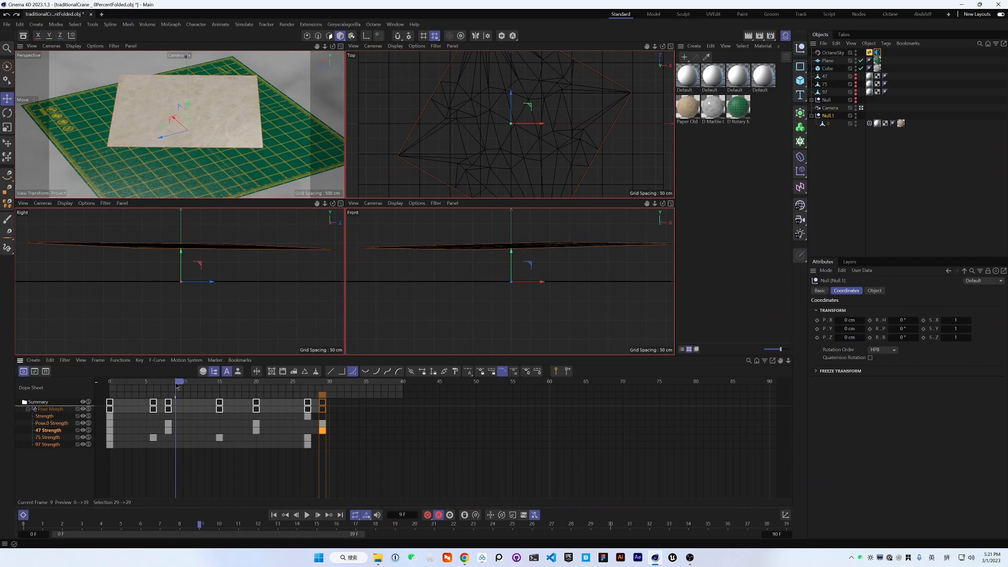
Record a position and rotation keyframe for Null.1, move it to frame 0 and set the playhead there
drag(107, 390, 201, 393)
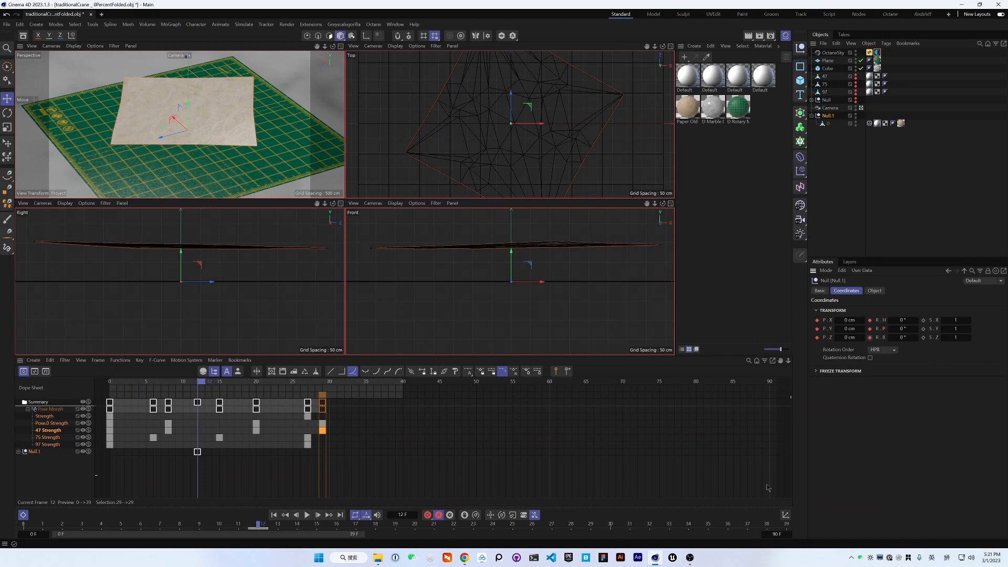
drag(200, 455, 111, 454)
click(126, 387)
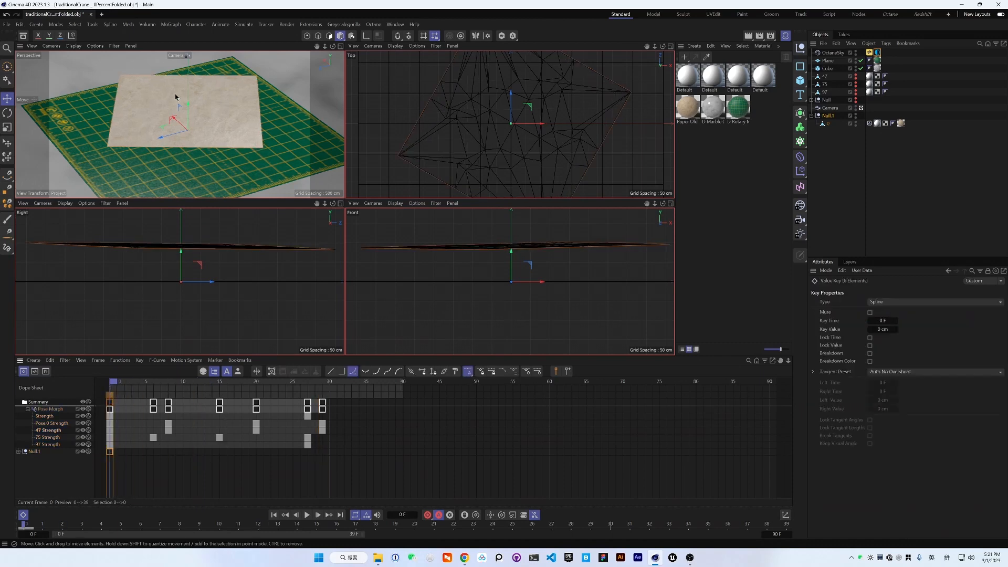
Lower Null.1 at frame 0 and tilt it slightly so the flat paper lies on the cutting mat
middle_click(215, 123)
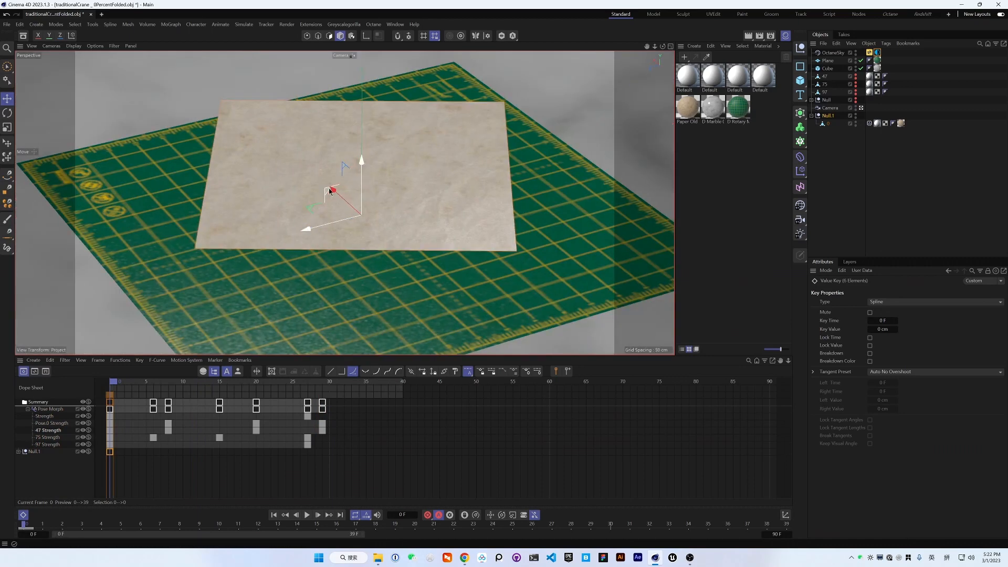
drag(328, 192, 334, 231)
middle_click(334, 231)
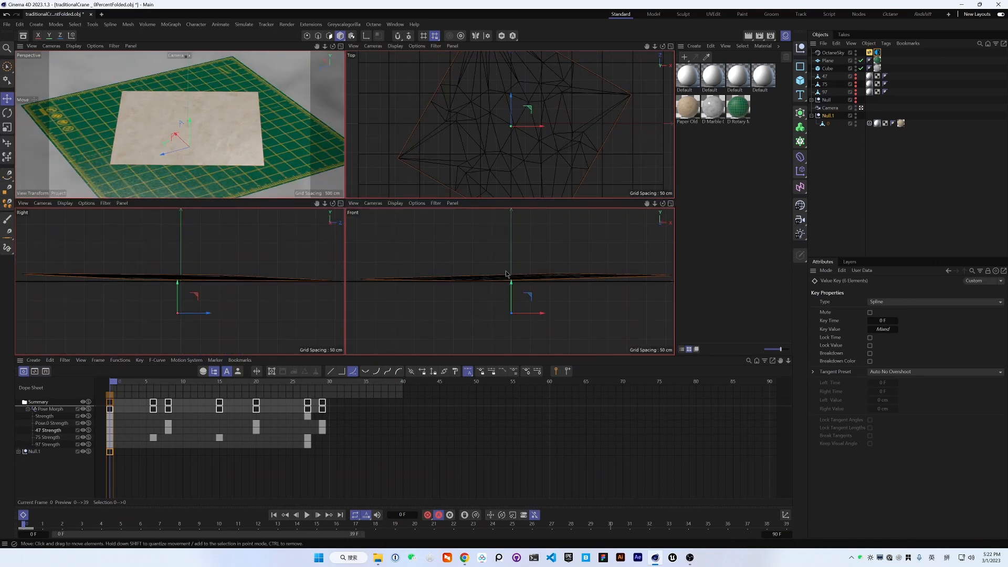
key(r)
mouse_move(524, 305)
mouse_down()
mouse_move(521, 289)
mouse_move(525, 303)
mouse_move(512, 306)
mouse_up()
key(e)
drag(178, 284, 178, 287)
Move Null.1's keyframe from frame 0 to frame 10, where the folding of the flat paper starts
click(849, 173)
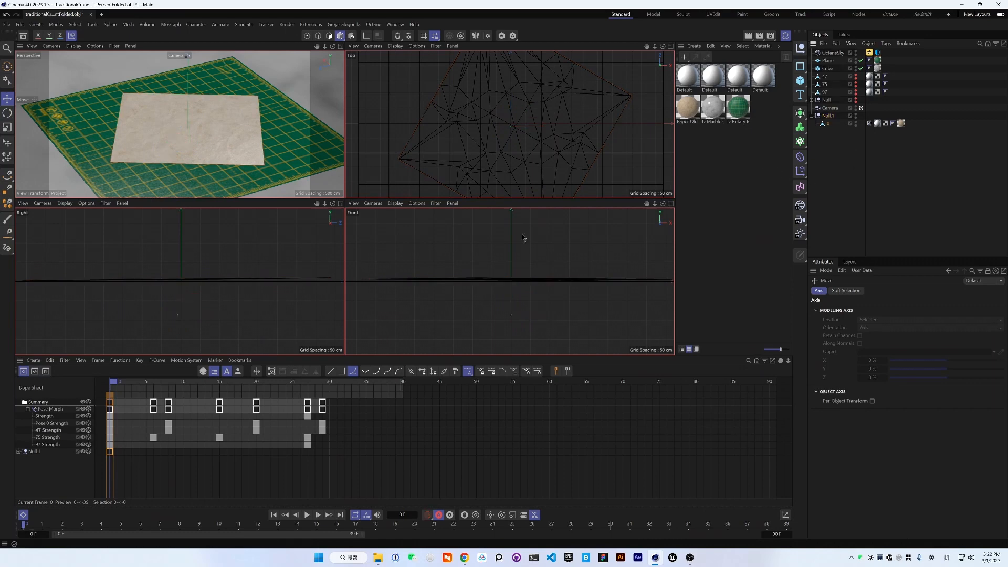
drag(129, 384, 186, 384)
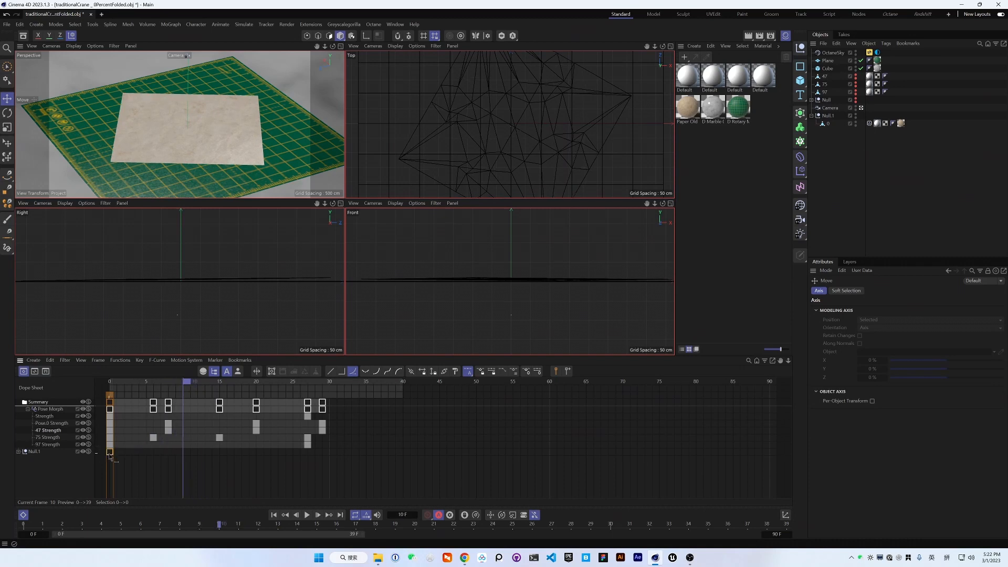
drag(110, 455, 192, 458)
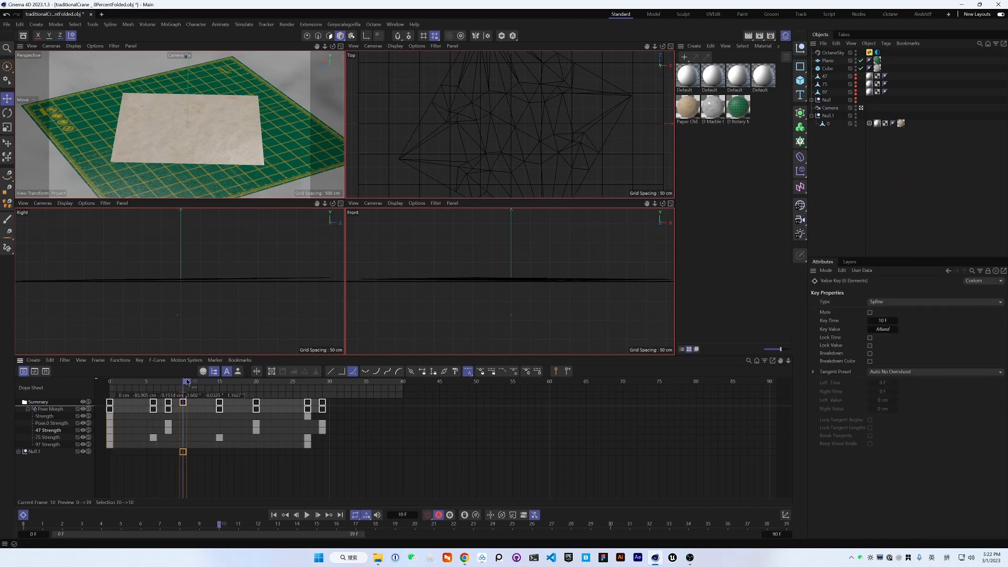
Raise and tilt Null.1 at frame 15 to keyframe the partly folded paper above the mat
drag(188, 381, 220, 393)
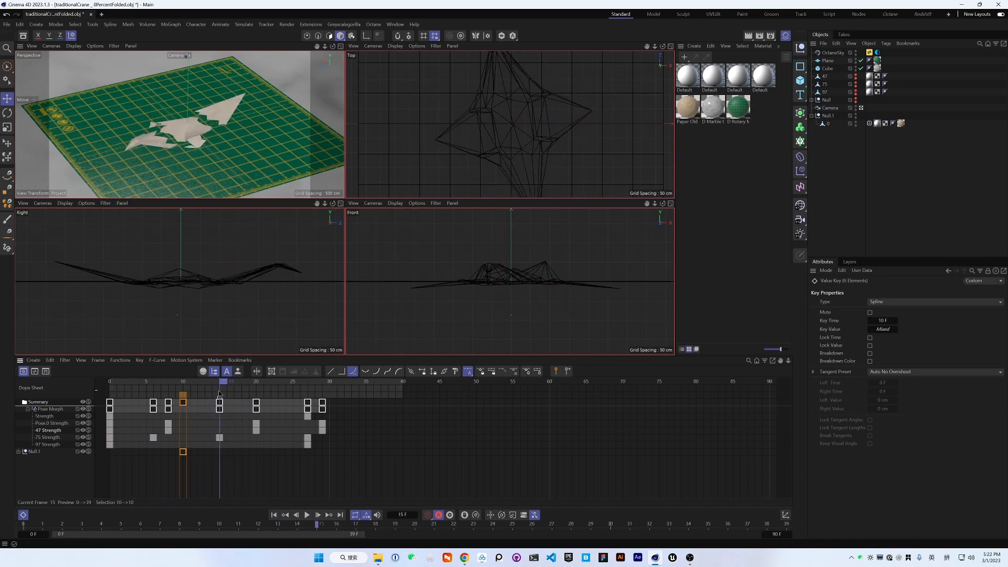
click(828, 115)
drag(180, 288, 187, 263)
key(r)
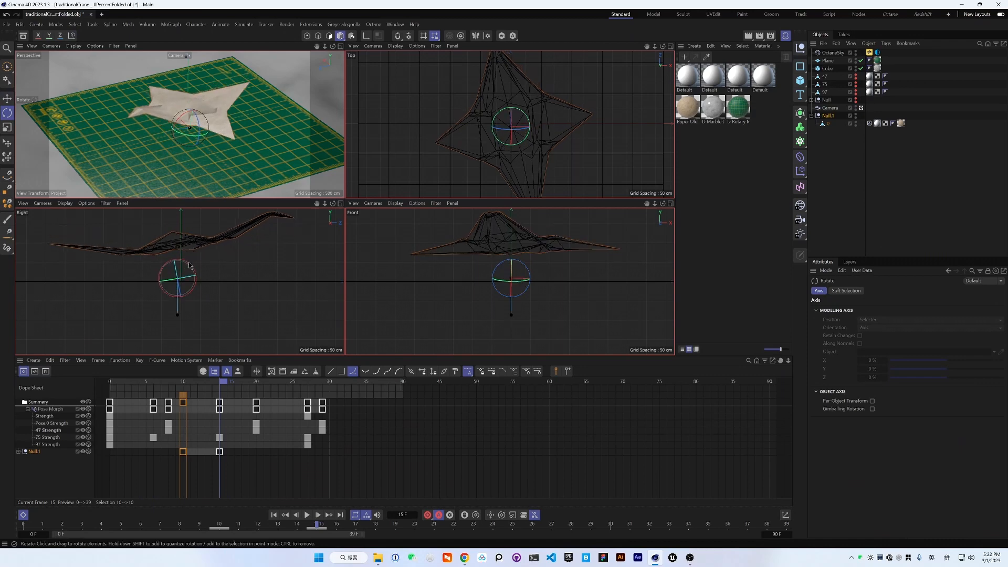
Reposition and rotate Null.1 at frame 21 to keyframe the half-folded crane resting on the mat
drag(215, 384, 265, 394)
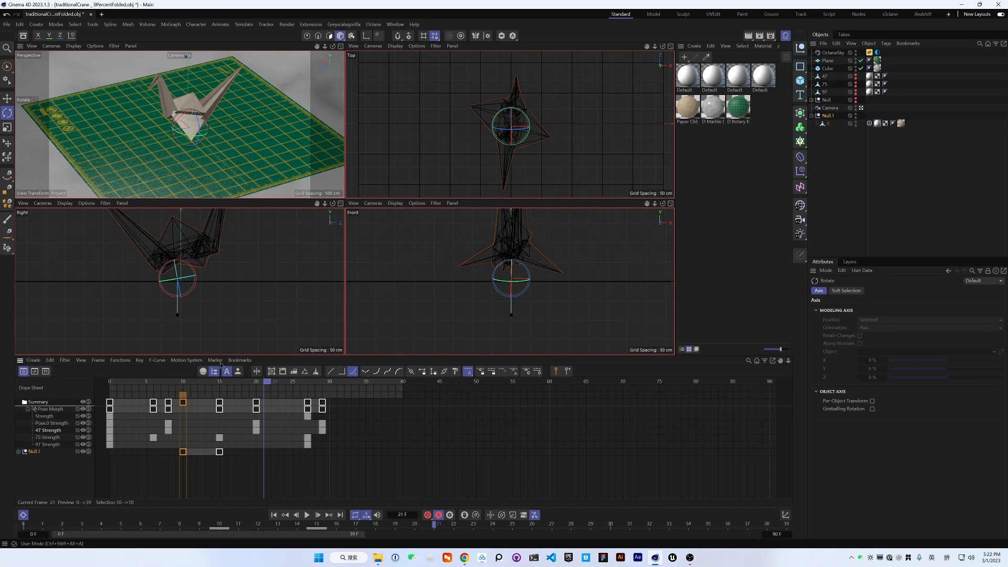
key(e)
drag(179, 248, 191, 272)
key(r)
key(e)
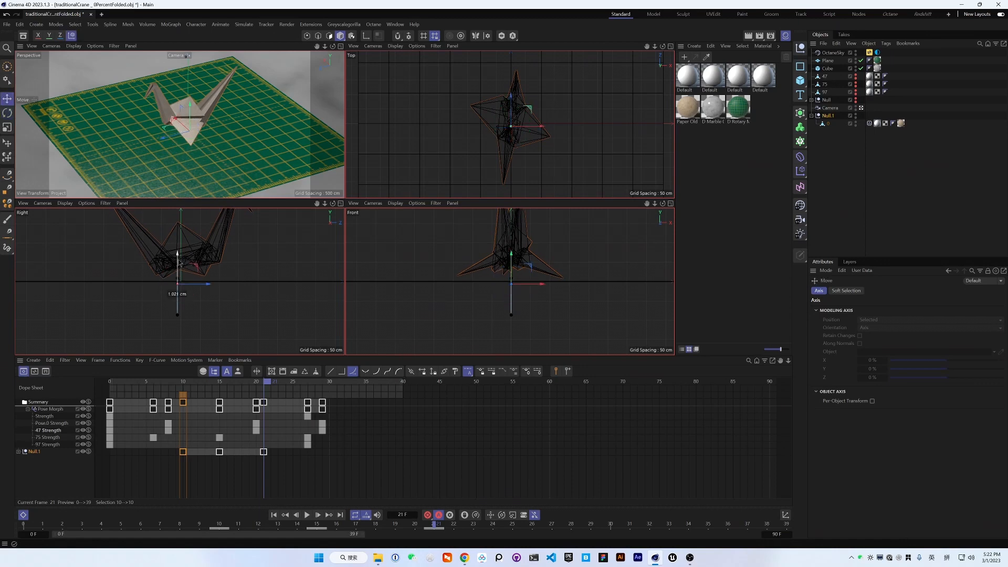
Adjust Null.1's height and tilt at frame 27 to keyframe the crane as its wings spread
drag(256, 384, 309, 391)
mouse_move(178, 265)
mouse_down()
mouse_move(175, 288)
mouse_move(184, 253)
mouse_move(194, 262)
mouse_up()
key(r)
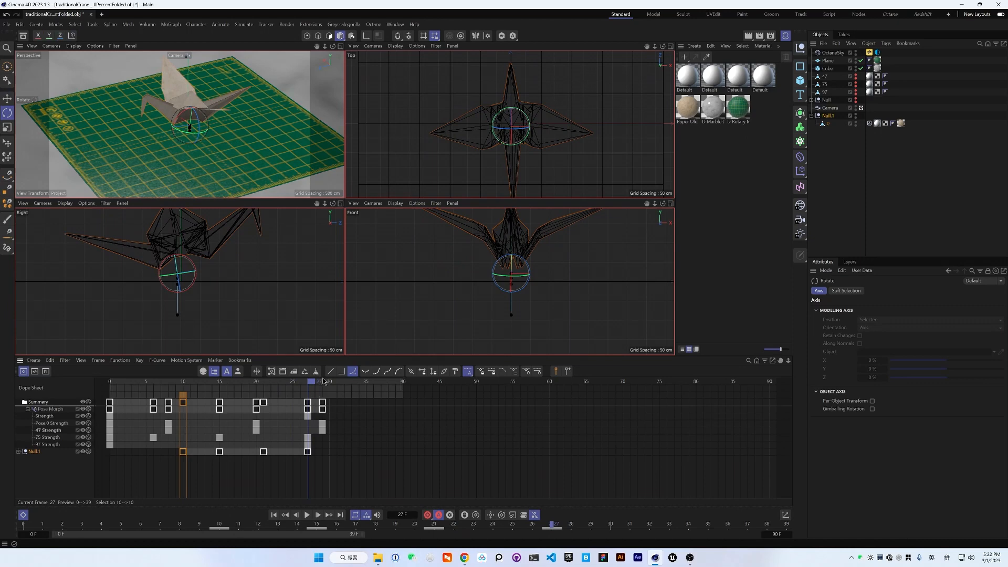
Rotate Null.1 slightly and fine-tune its height at frame 35 to keyframe the finished crane's pose on the mat
click(366, 387)
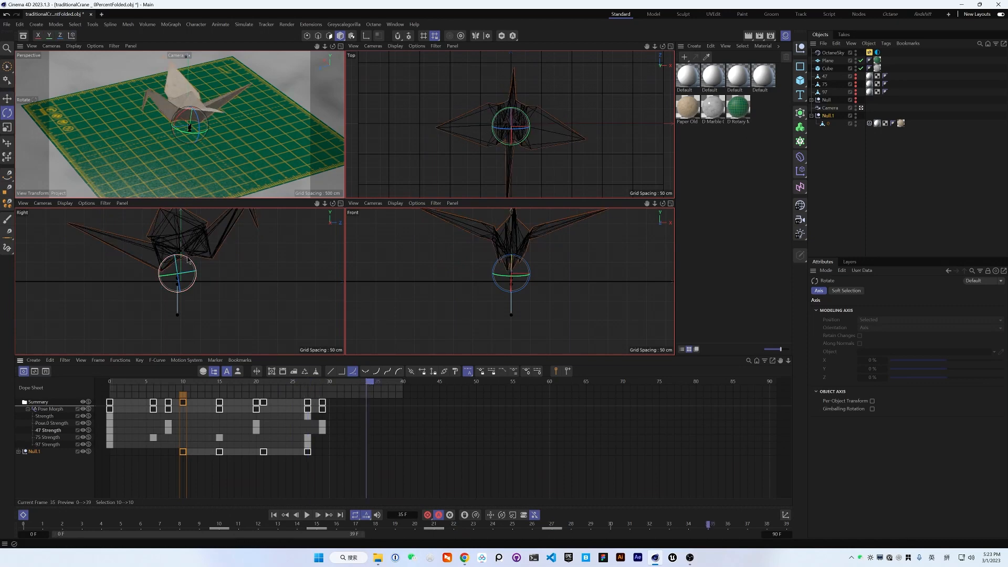
drag(187, 257, 190, 259)
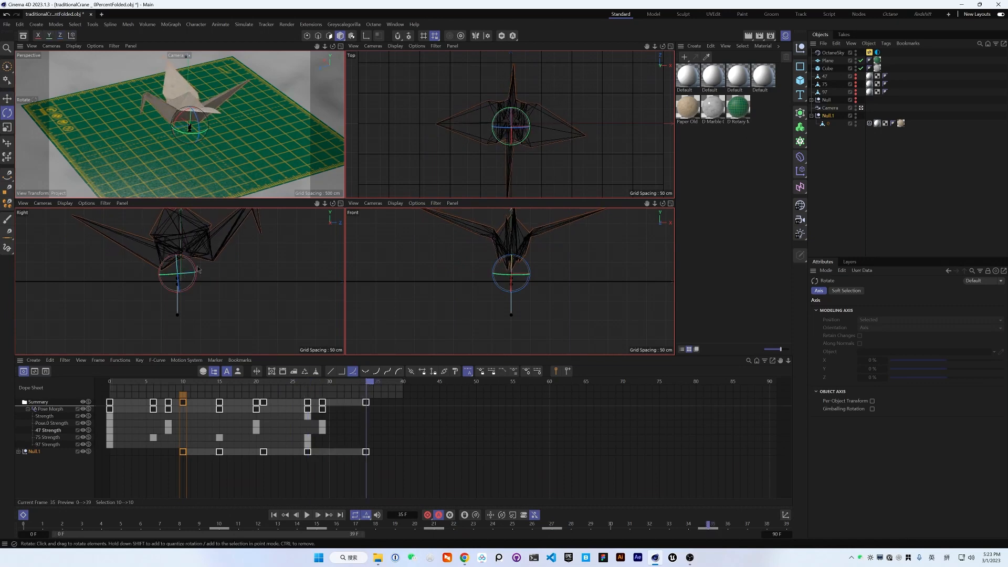
key(e)
drag(178, 245, 176, 247)
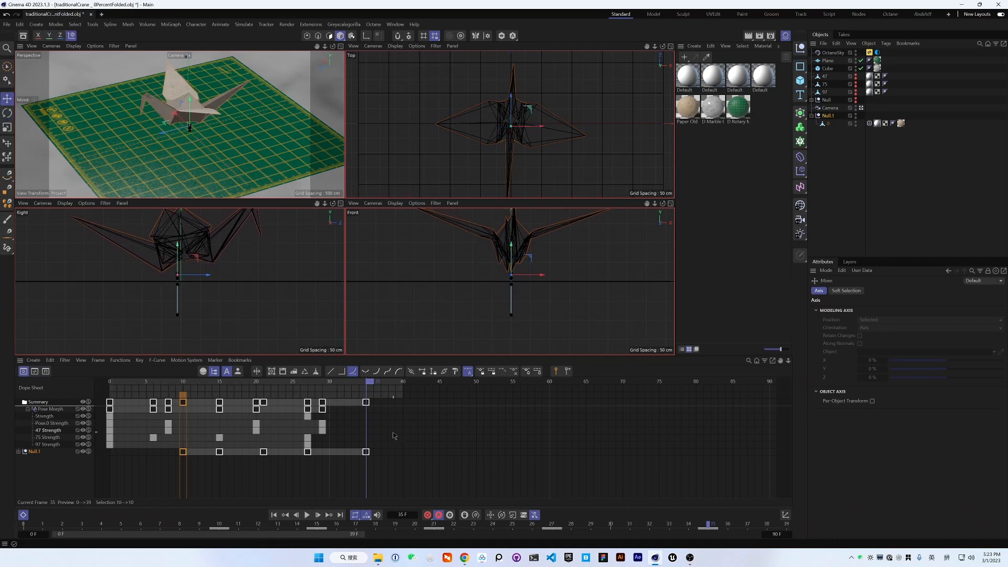
Return to frame 0, enlarge the perspective view and play the folding animation
click(394, 437)
drag(370, 381, 109, 382)
middle_click(210, 157)
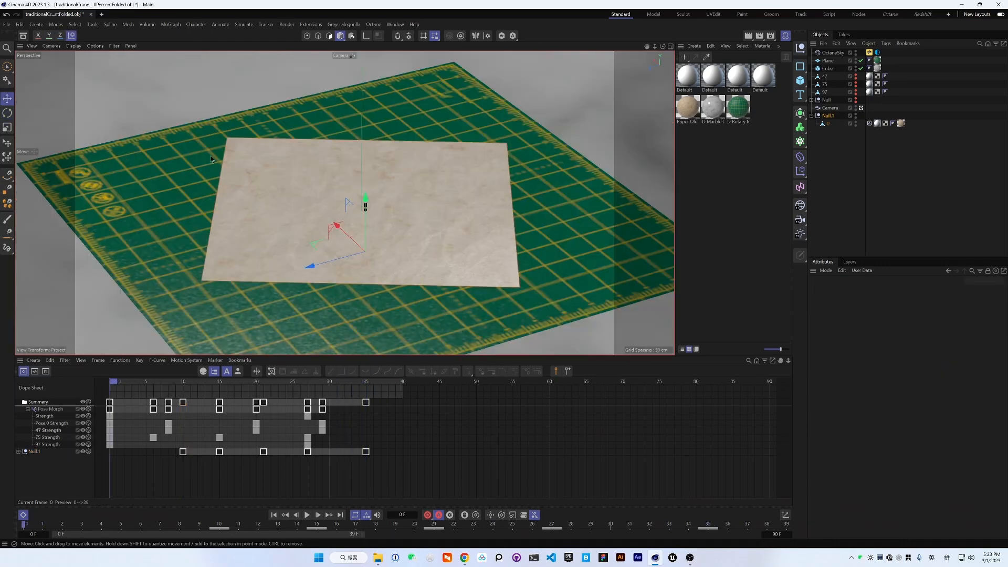
key(F8)
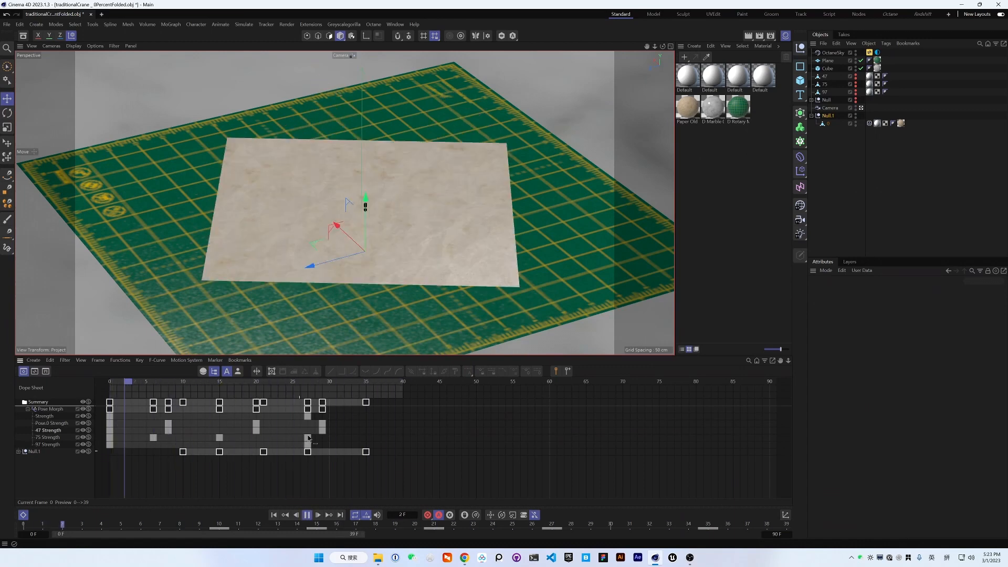
key(F8)
Extend the preview range to frame 60 and play the folding animation through to the finished crane
drag(403, 384, 549, 388)
key(F8)
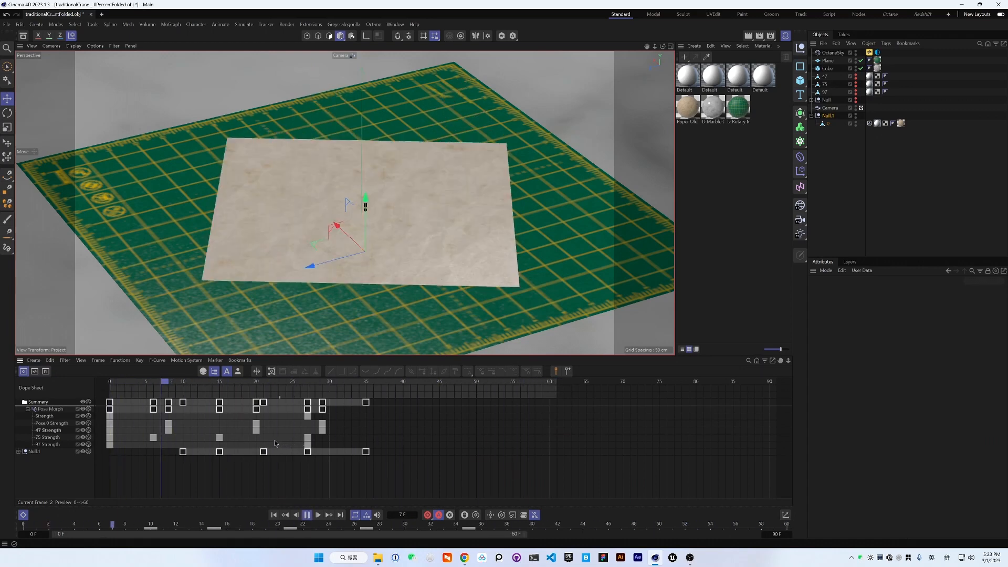
key(F8)
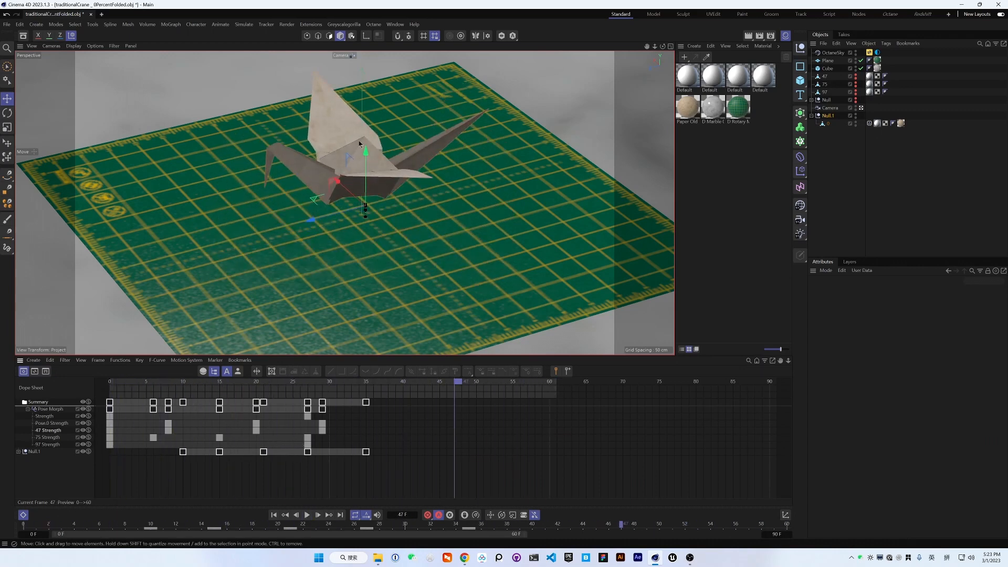
Reframe the camera view around the crane and mat, and scrub the folding from frame 7 to frame 40
alt+middle_drag(376, 157, 396, 178)
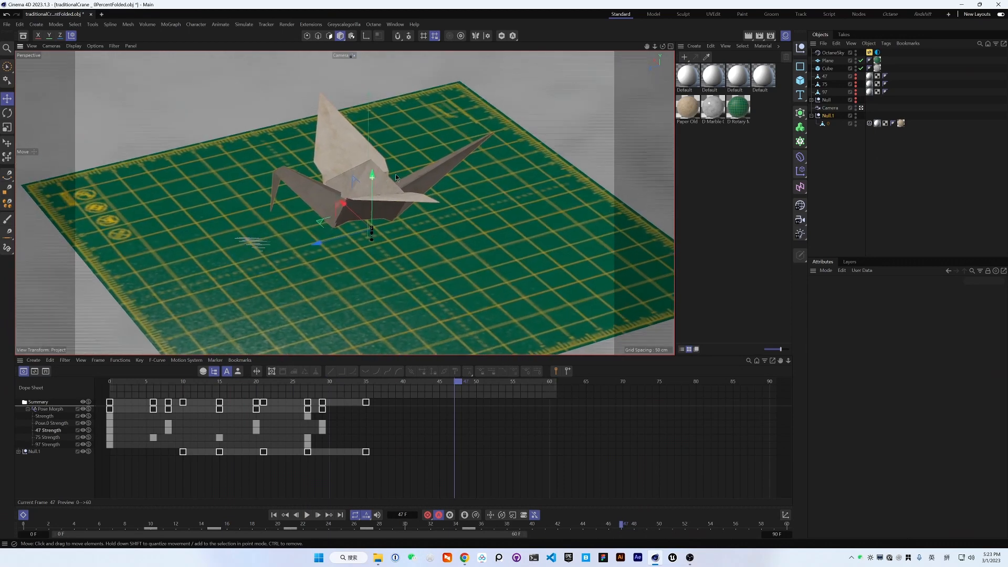
alt+right_drag(396, 178, 406, 209)
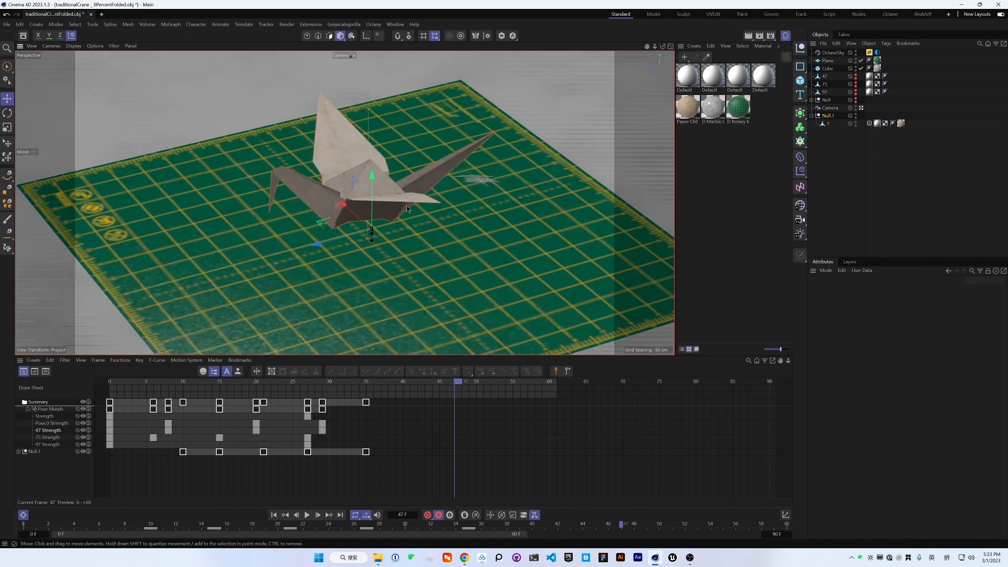
drag(361, 388, 161, 418)
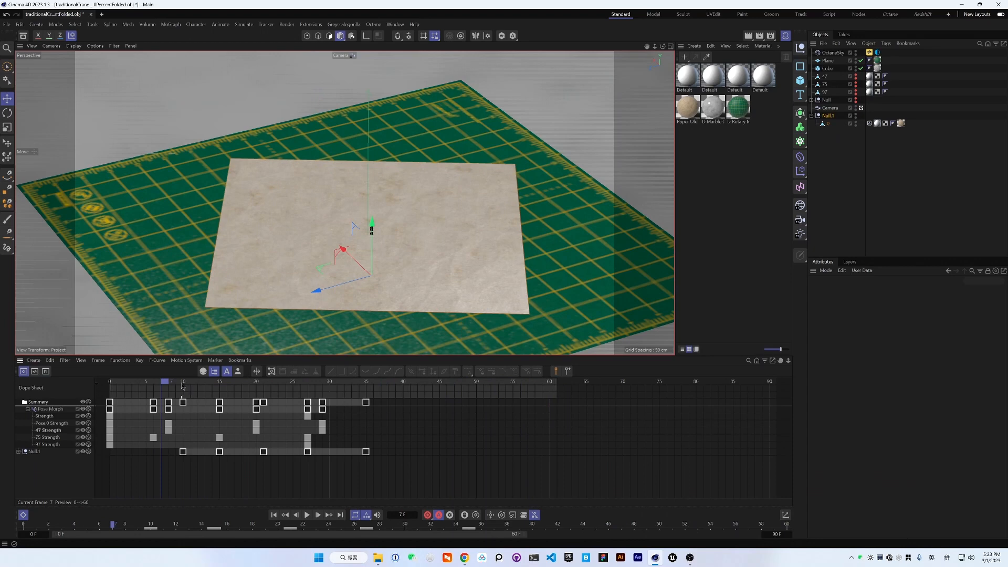
drag(183, 386, 402, 383)
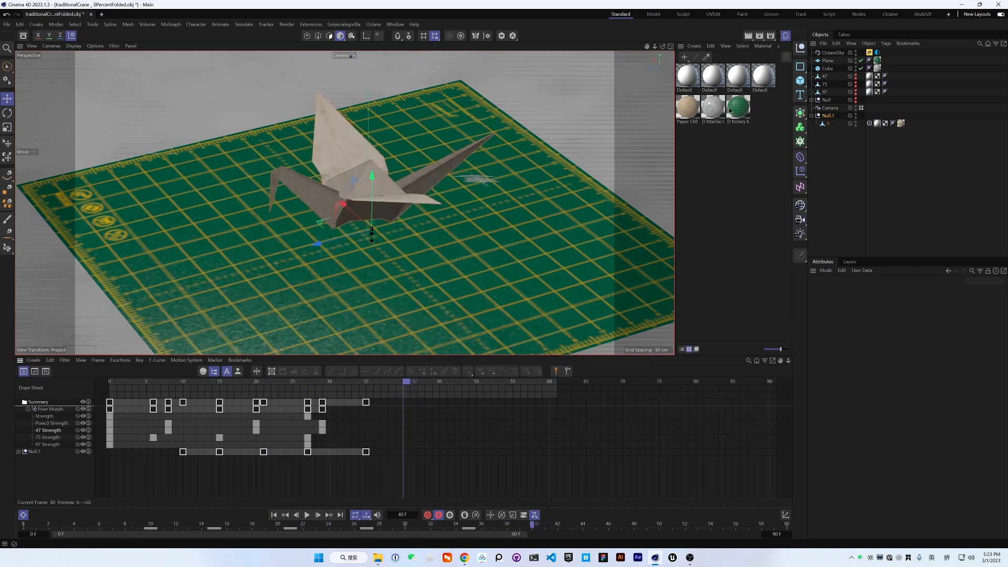